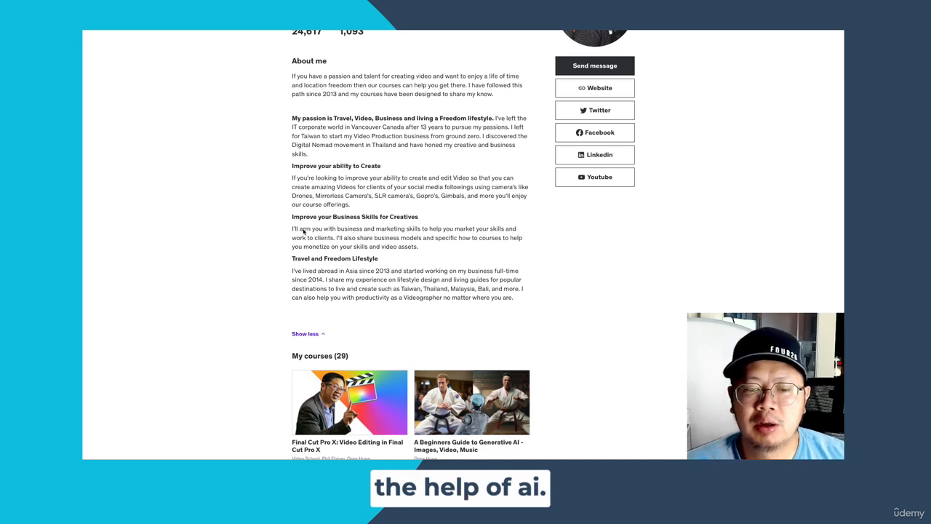
{"action": "scroll", "coordinate": [318, 292], "scroll_direction": "down", "scroll_amount": 3}
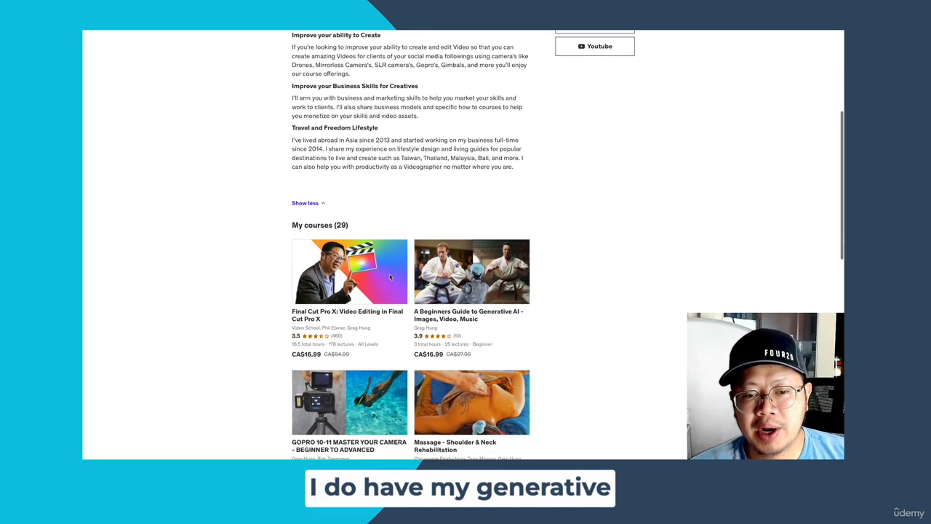
{"action": "scroll", "coordinate": [390, 276], "scroll_direction": "down", "scroll_amount": 1}
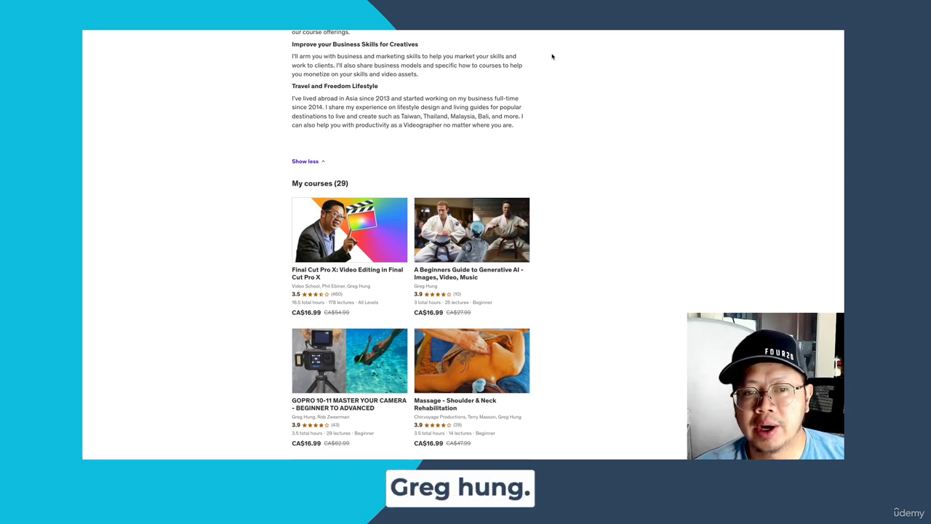
{"action": "scroll", "coordinate": [552, 57], "scroll_direction": "up", "scroll_amount": 1}
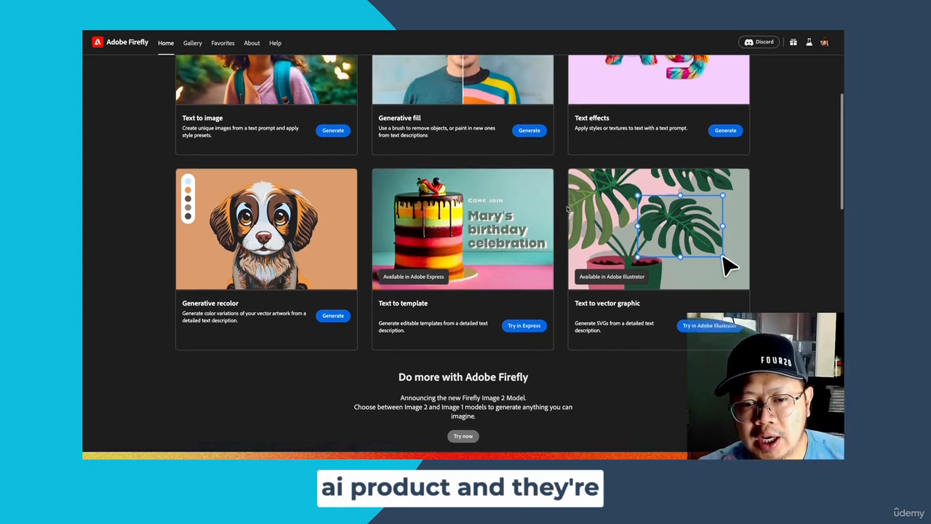
- Look over the Adobe Firefly home page and slide the before/after comparison fully to the Firefly Image 2 version
{"action": "scroll", "coordinate": [566, 209], "scroll_direction": "down", "scroll_amount": 1}
{"action": "scroll", "coordinate": [566, 209], "scroll_direction": "down", "scroll_amount": 1}
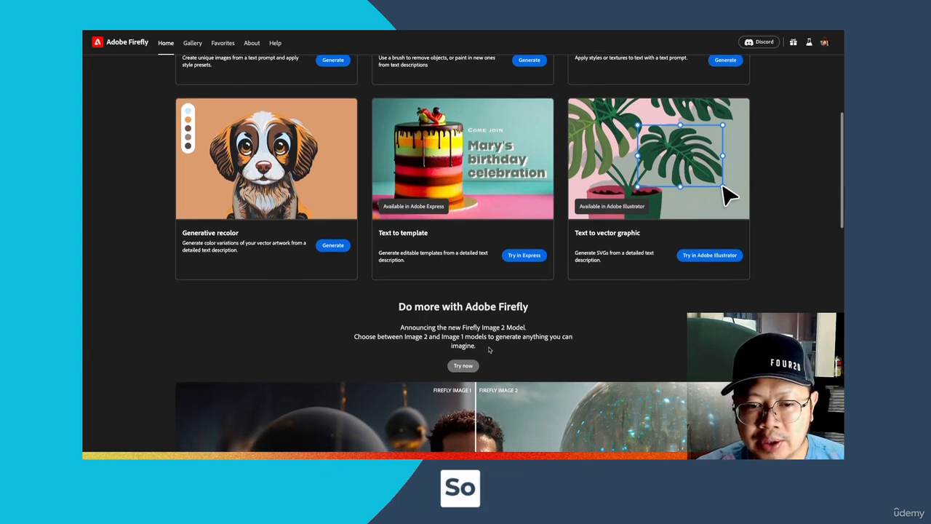
{"action": "scroll", "coordinate": [489, 350], "scroll_direction": "down", "scroll_amount": 1}
{"action": "scroll", "coordinate": [489, 350], "scroll_direction": "down", "scroll_amount": 5}
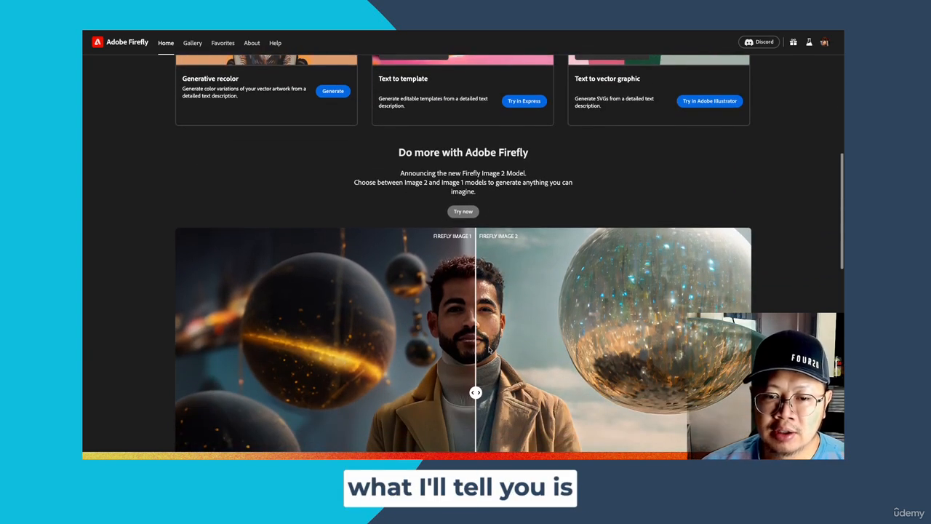
{"action": "scroll", "coordinate": [489, 350], "scroll_direction": "down", "scroll_amount": 1}
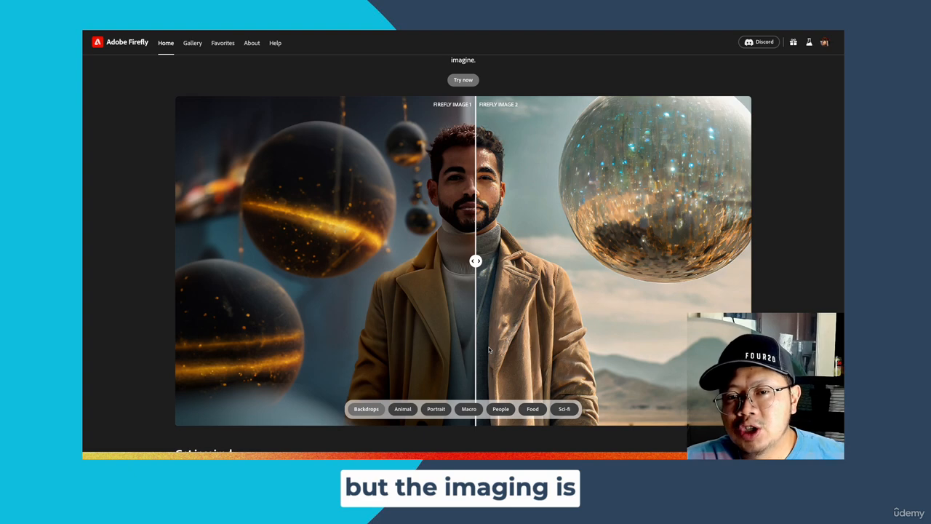
{"action": "left_click_drag", "start_coordinate": [477, 348], "coordinate": [170, 334]}
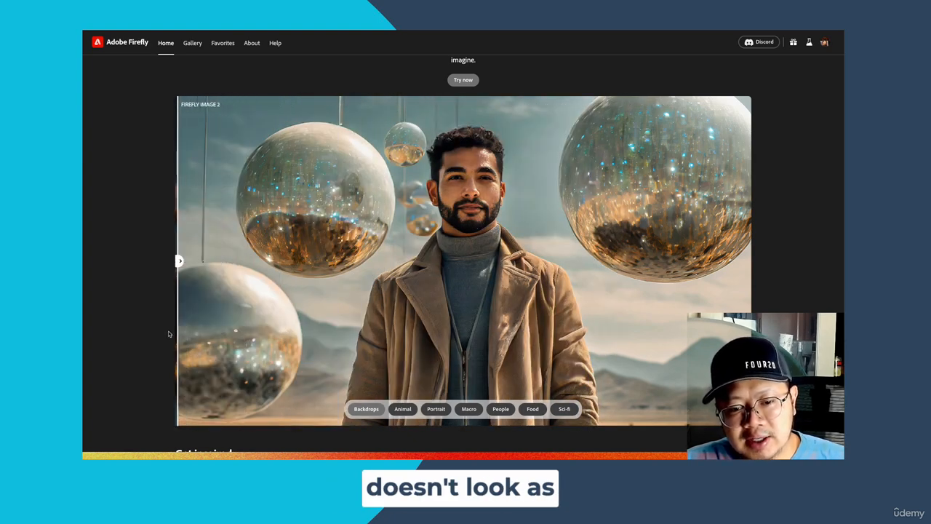
- Try the Firefly Image 2 text-to-image generator and load the gallery sample "bear wearing sunglasses in the woods"
{"action": "scroll", "coordinate": [470, 78], "scroll_direction": "down", "scroll_amount": 1}
{"action": "left_click", "coordinate": [463, 78]}
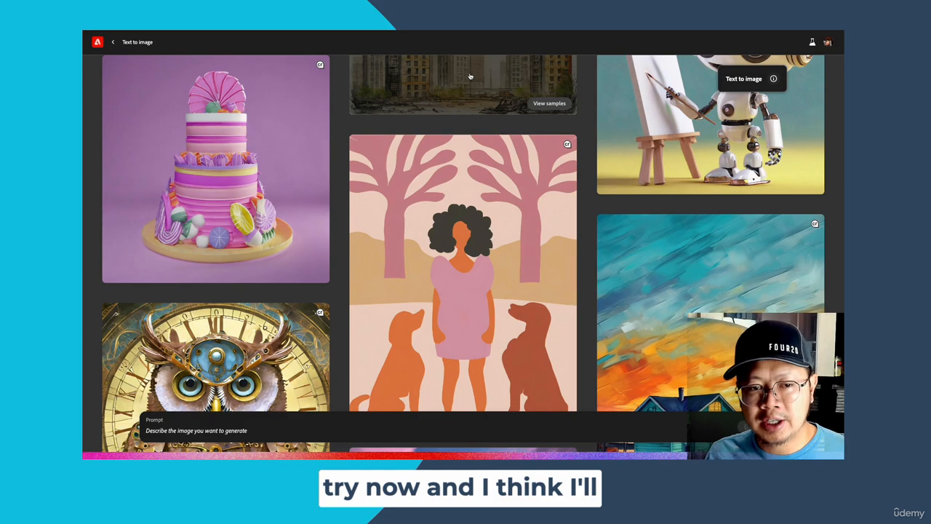
{"action": "scroll", "coordinate": [370, 283], "scroll_direction": "down", "scroll_amount": 5}
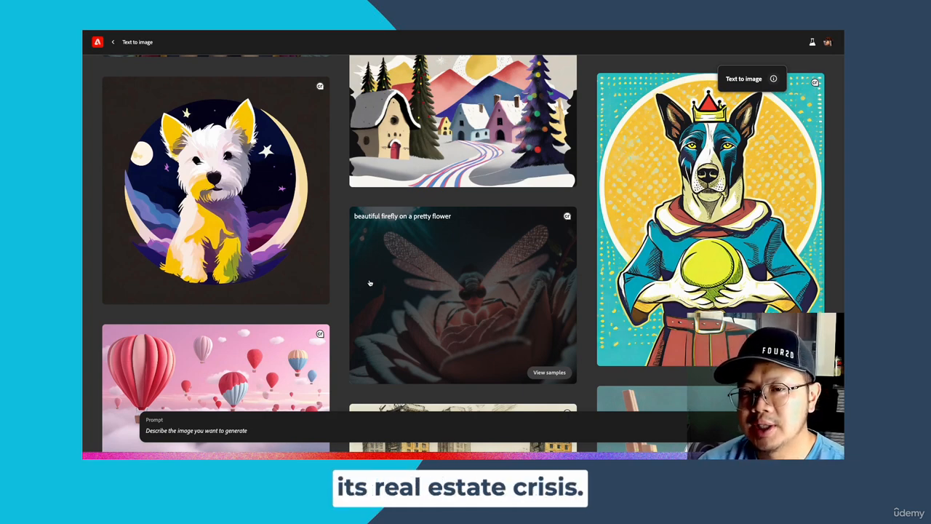
{"action": "scroll", "coordinate": [370, 283], "scroll_direction": "up", "scroll_amount": 5}
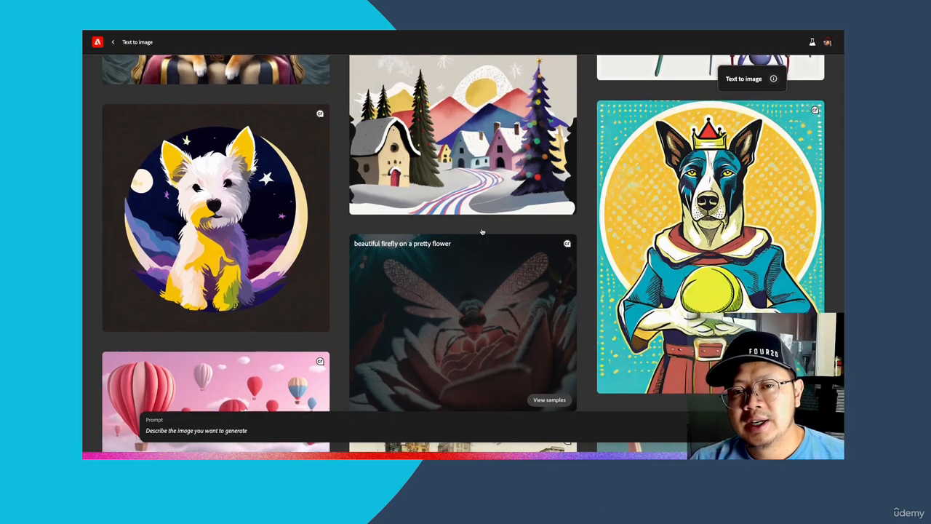
{"action": "scroll", "coordinate": [304, 233], "scroll_direction": "up", "scroll_amount": 7}
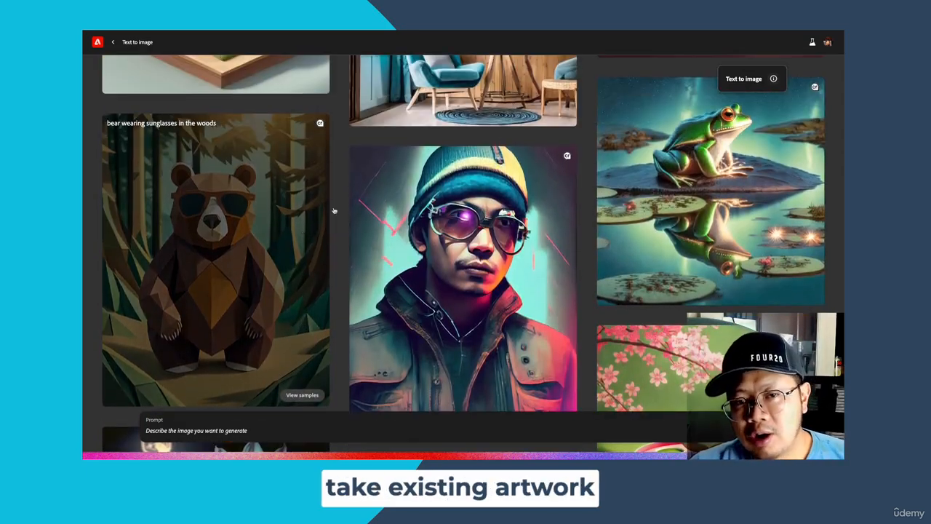
{"action": "scroll", "coordinate": [332, 208], "scroll_direction": "up", "scroll_amount": 3}
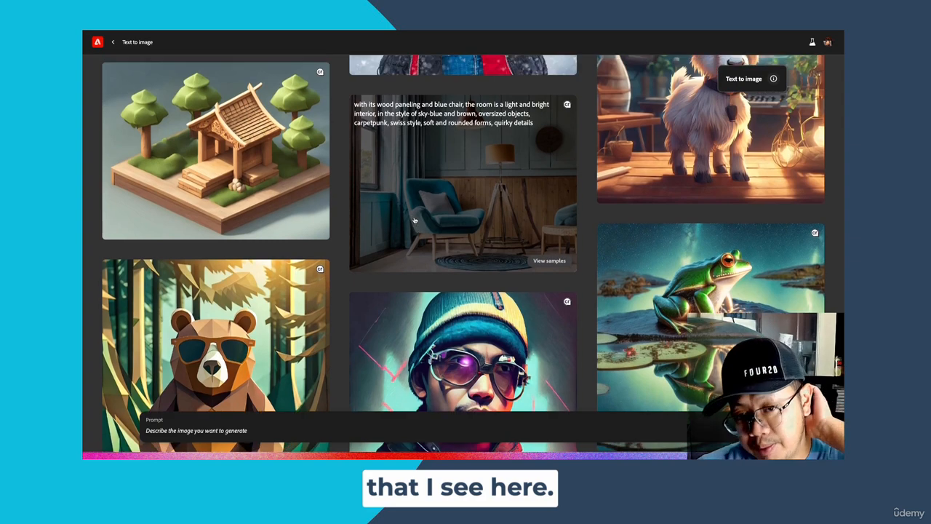
{"action": "scroll", "coordinate": [263, 220], "scroll_direction": "up", "scroll_amount": 2}
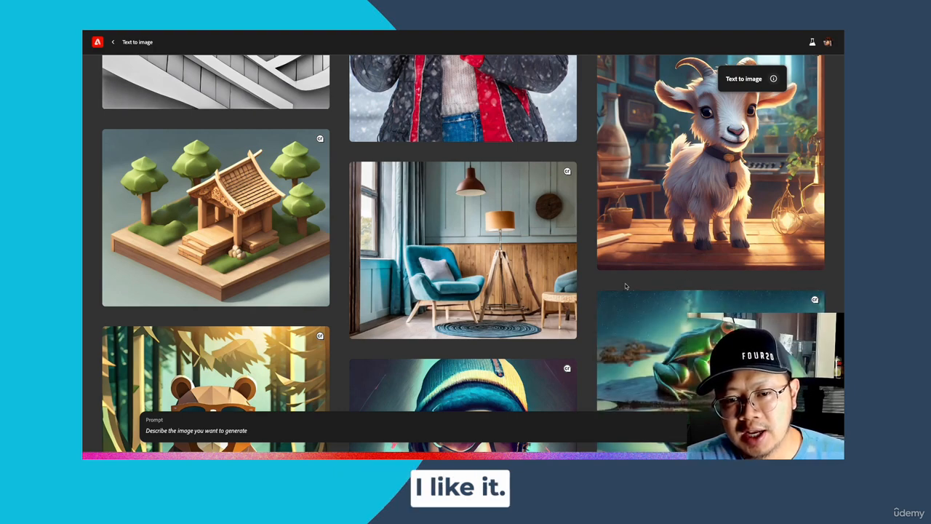
{"action": "scroll", "coordinate": [624, 286], "scroll_direction": "down", "scroll_amount": 5}
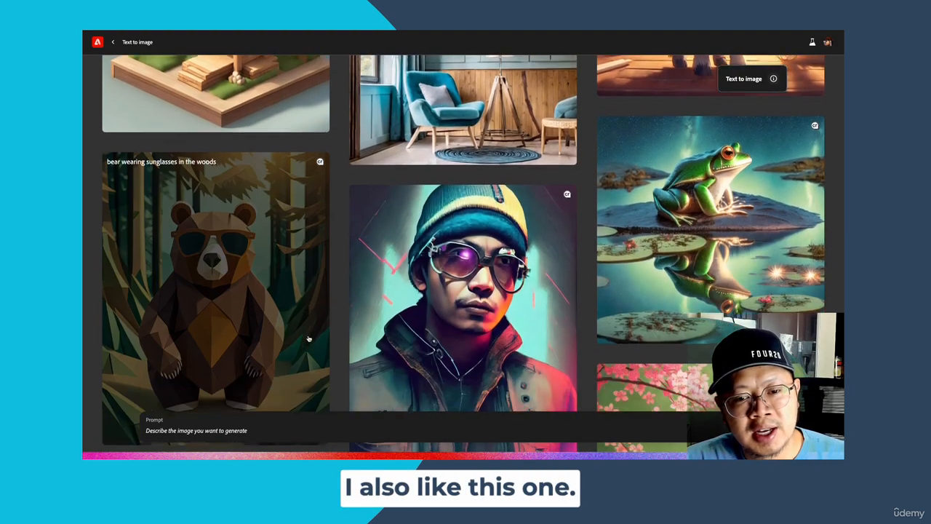
{"action": "scroll", "coordinate": [304, 342], "scroll_direction": "down", "scroll_amount": 1}
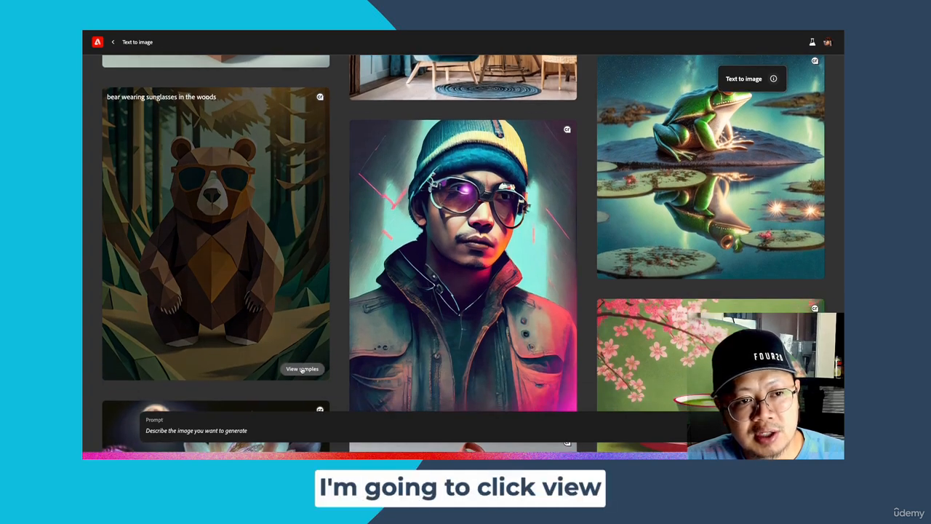
{"action": "left_click", "coordinate": [301, 366]}
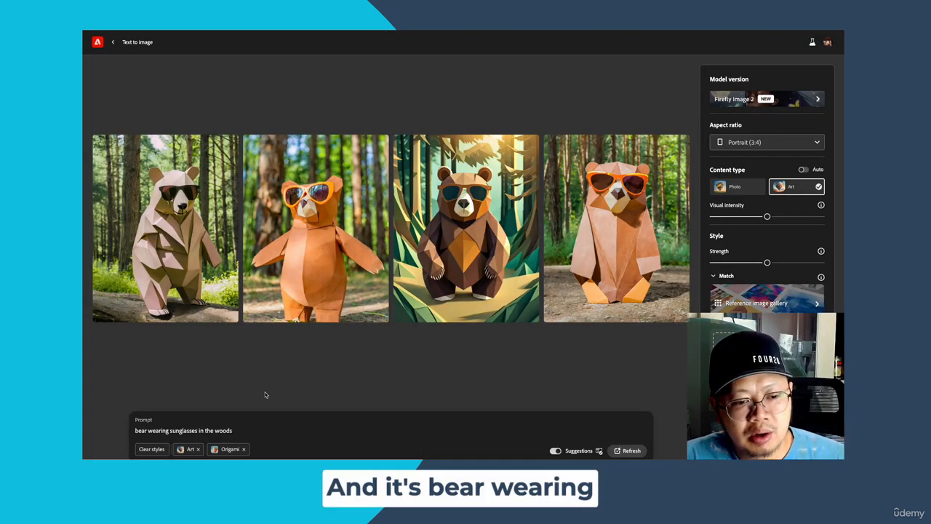
- Replace the sample's prompt with "Canada struggles with housing costs and inflation", keeping the Art and Origami styles
{"action": "left_click_drag", "start_coordinate": [234, 430], "coordinate": [162, 428]}
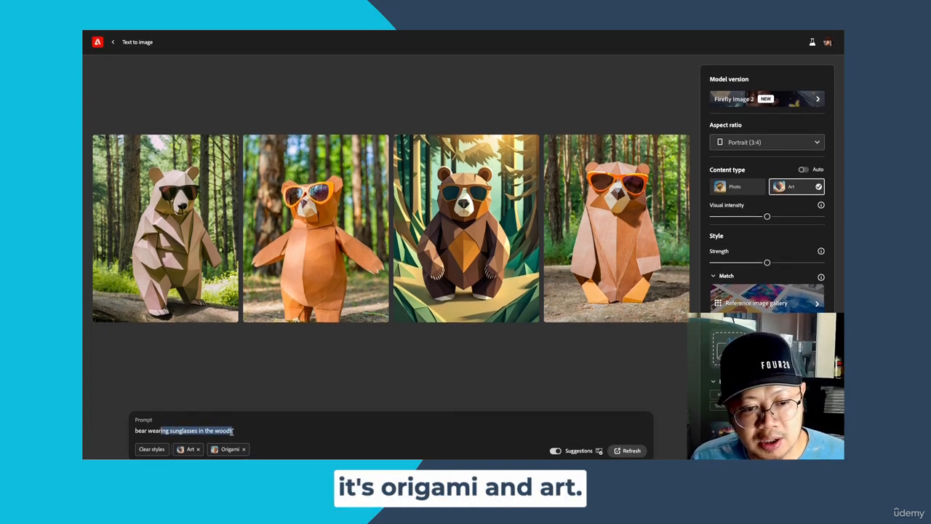
{"action": "left_click_drag", "start_coordinate": [233, 429], "coordinate": [137, 424]}
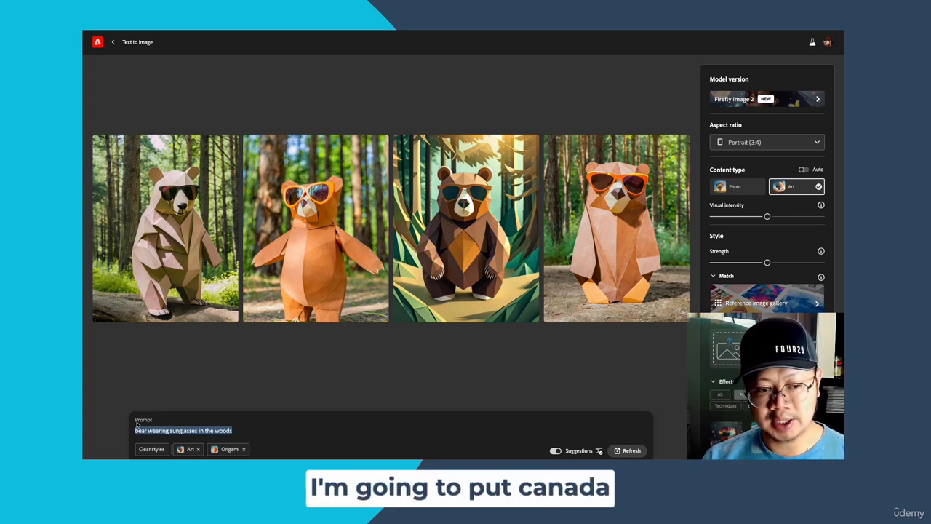
{"action": "type", "text": "Can"}
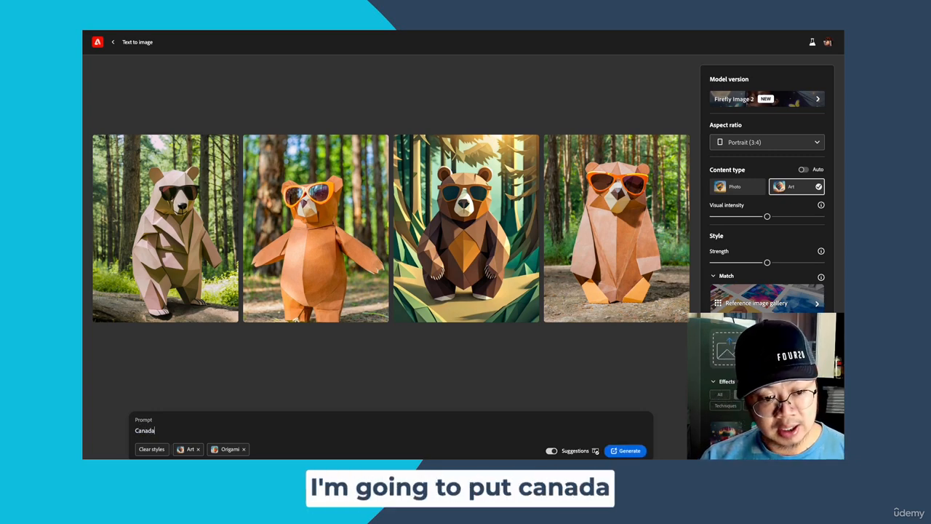
{"action": "type", "text": "ada housing s"}
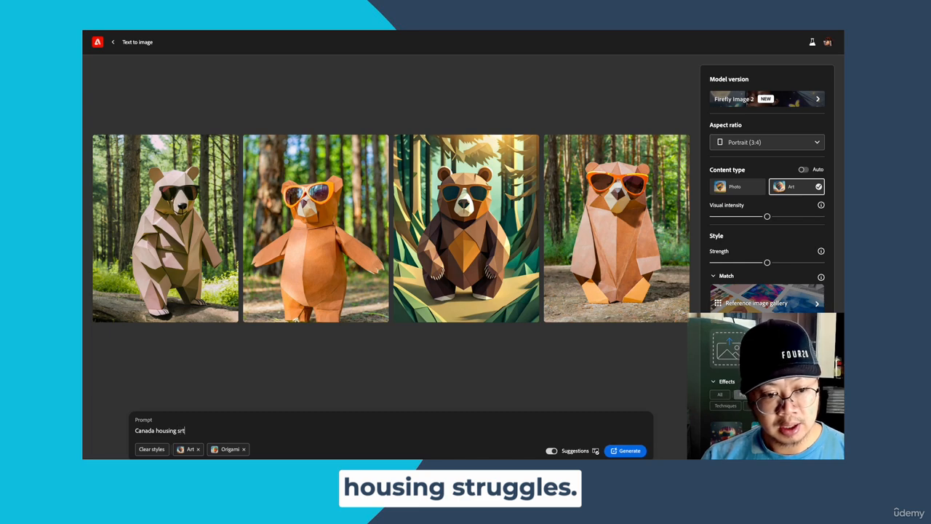
{"action": "type", "text": "rtug"}
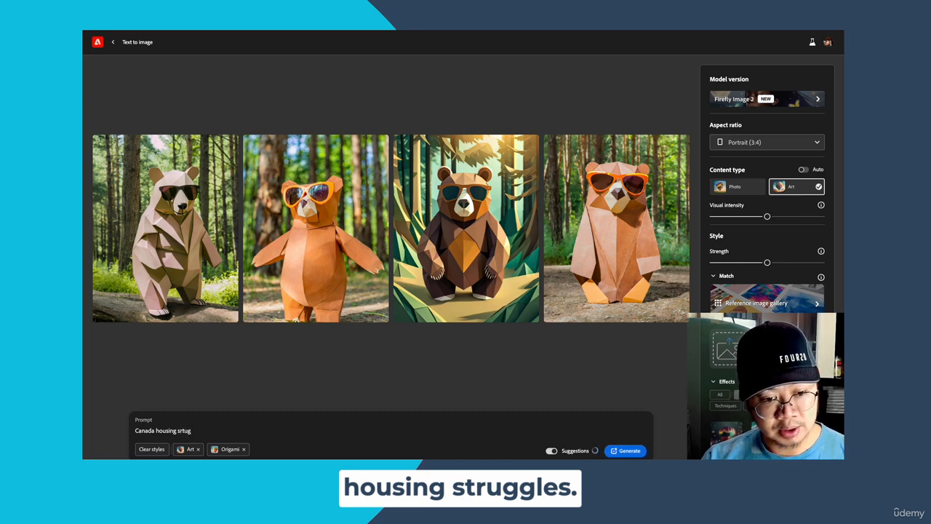
{"action": "key", "text": "BackSpace"}
{"action": "key", "text": "BackSpace"}
{"action": "key", "text": "BackSpace"}
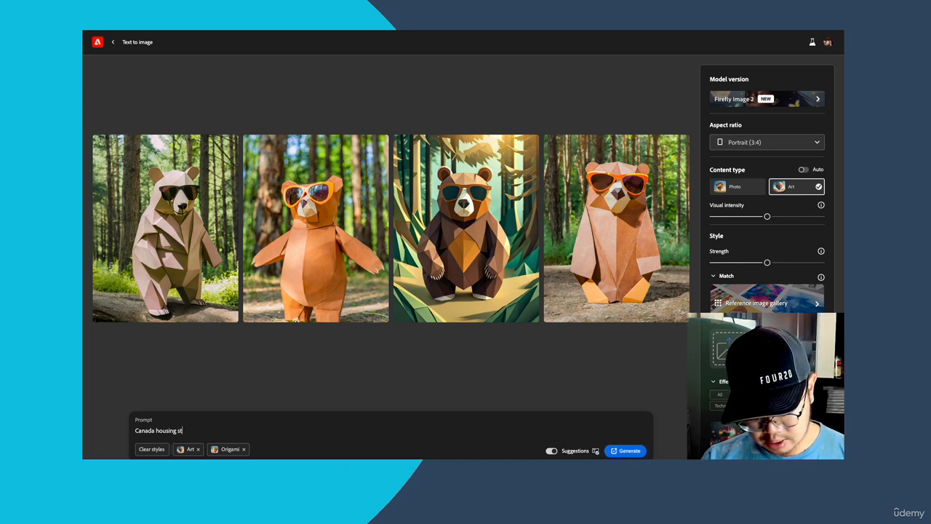
{"action": "key", "text": "BackSpace"}
{"action": "key", "text": "BackSpace"}
{"action": "key", "text": "BackSpace"}
{"action": "type", "text": "s"}
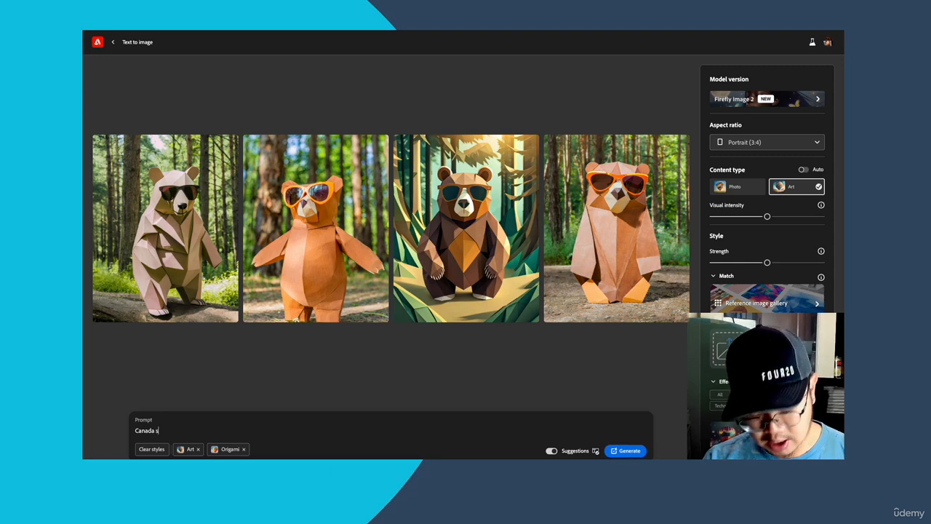
{"action": "type", "text": "truggles with "}
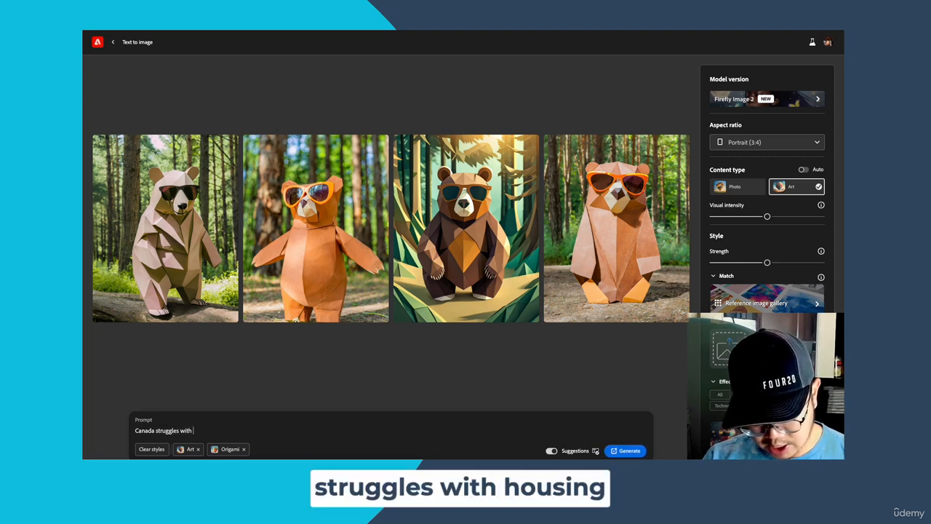
{"action": "type", "text": "ousing"}
{"action": "key", "text": "BackSpace"}
{"action": "key", "text": "BackSpace"}
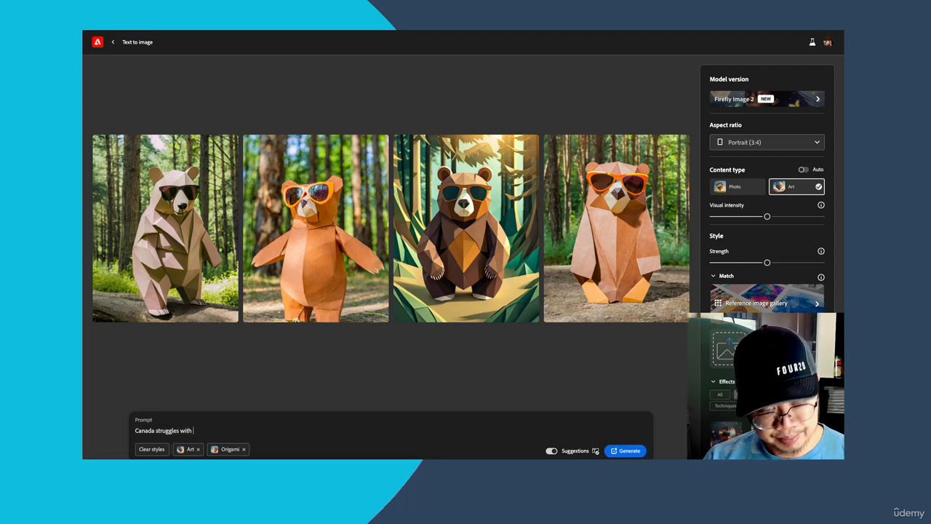
{"action": "type", "text": "housing"}
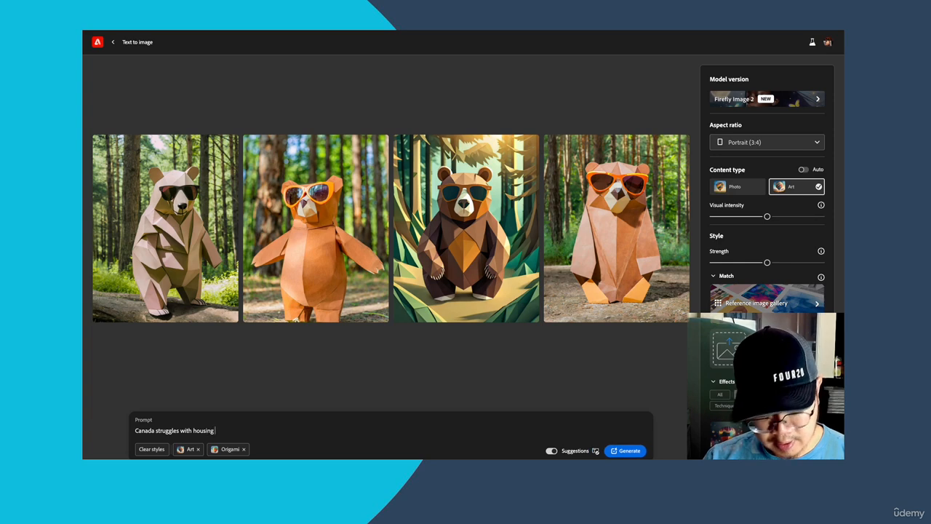
{"action": "type", "text": " costs and inflation"}
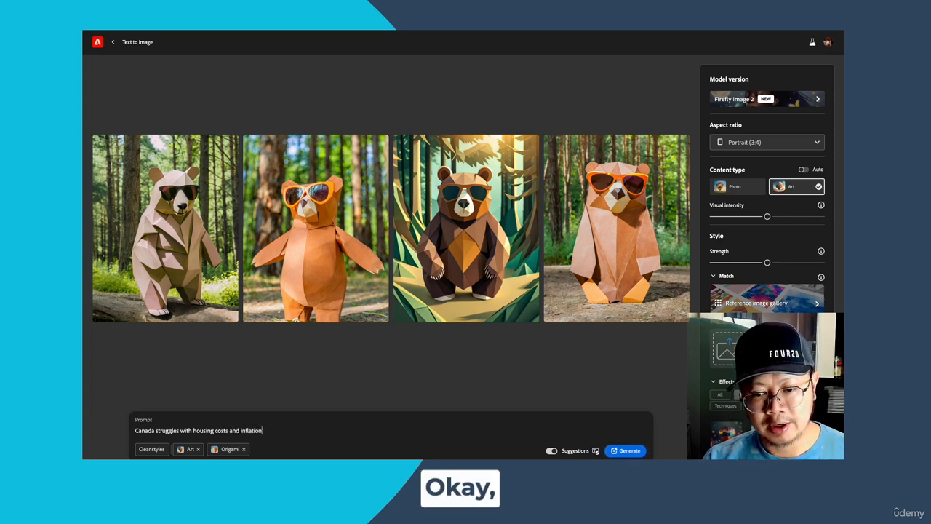
- Copy the full prompt text and generate images from it
{"action": "left_click_drag", "start_coordinate": [263, 422], "coordinate": [247, 428]}
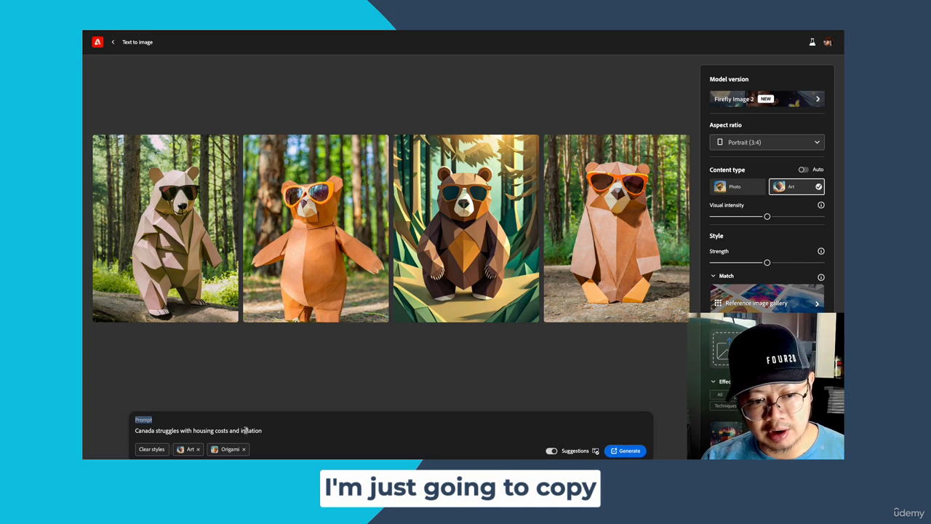
{"action": "triple_click", "coordinate": [246, 430]}
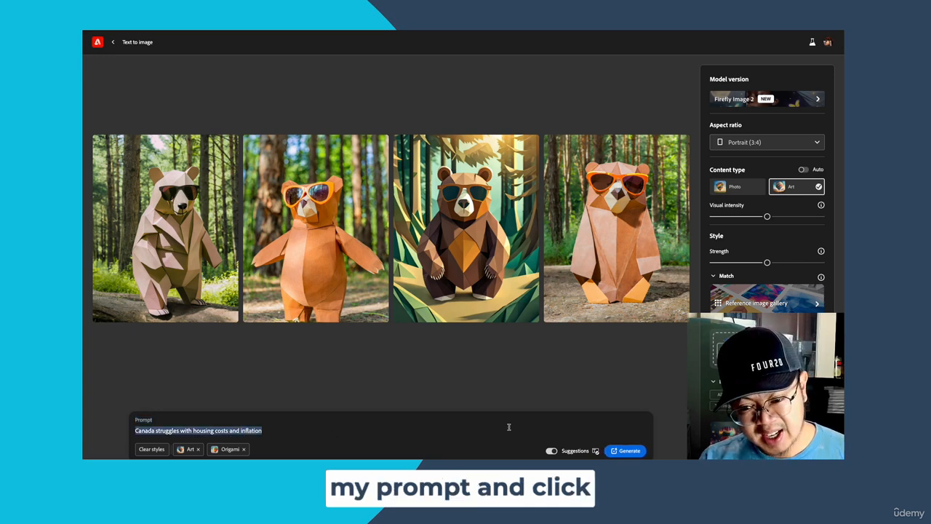
{"action": "left_click", "coordinate": [627, 451]}
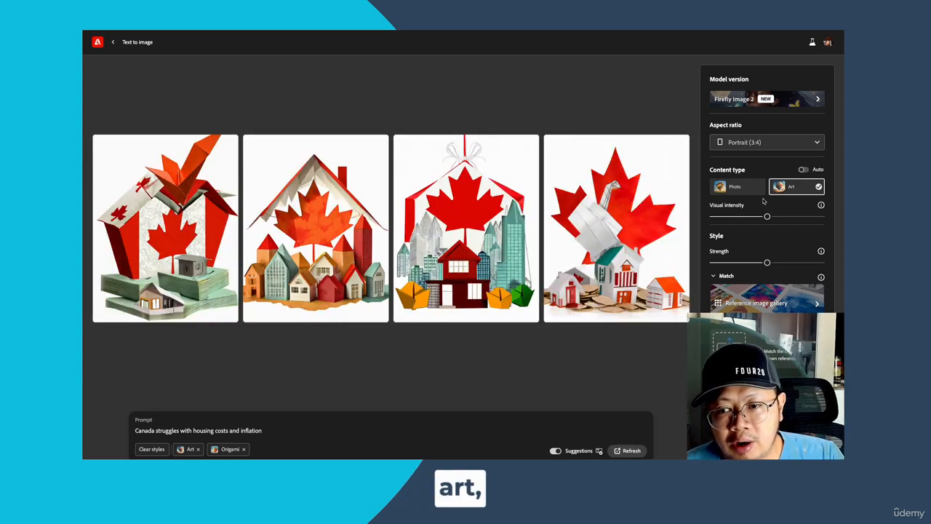
- Review the style and effects settings and the available model versions, leaving the model choice on Firefly Image 2
{"action": "scroll", "coordinate": [739, 256], "scroll_direction": "down", "scroll_amount": 3}
{"action": "scroll", "coordinate": [739, 257], "scroll_direction": "down", "scroll_amount": 3}
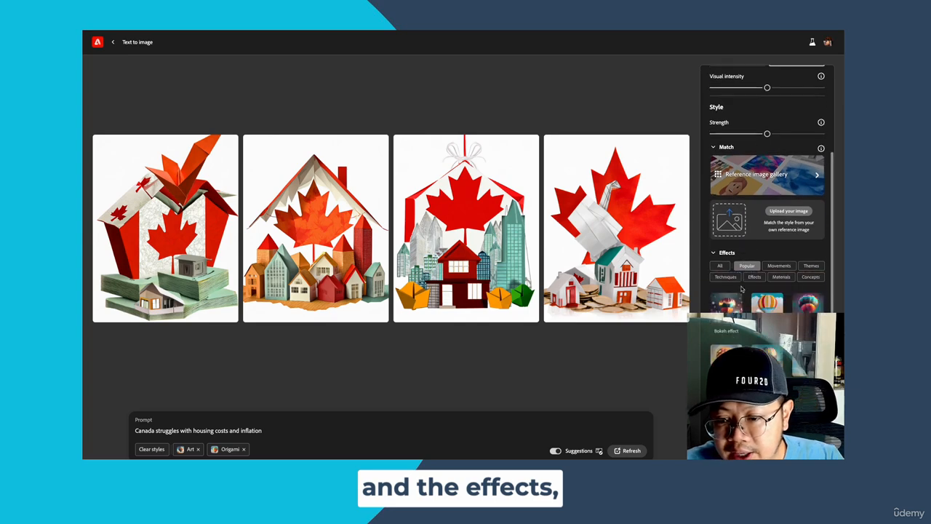
{"action": "scroll", "coordinate": [767, 218], "scroll_direction": "up", "scroll_amount": 6}
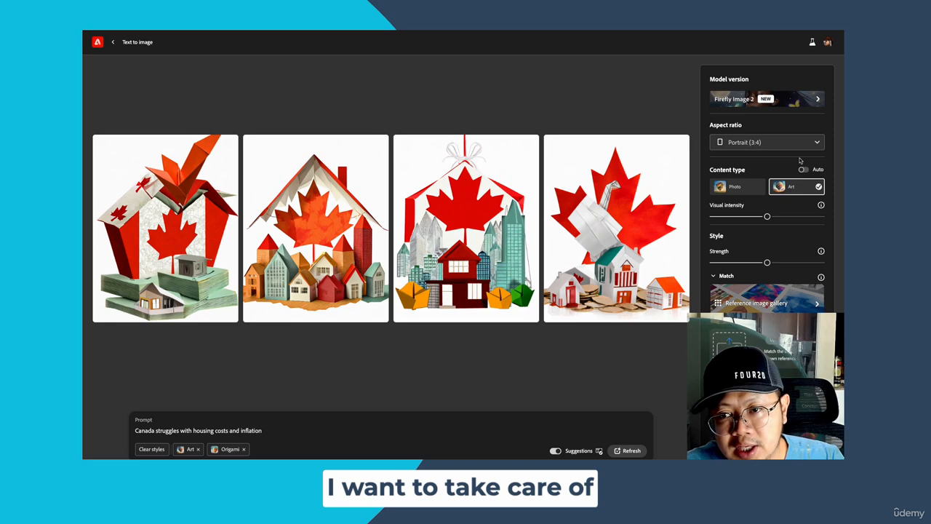
{"action": "left_click", "coordinate": [819, 102]}
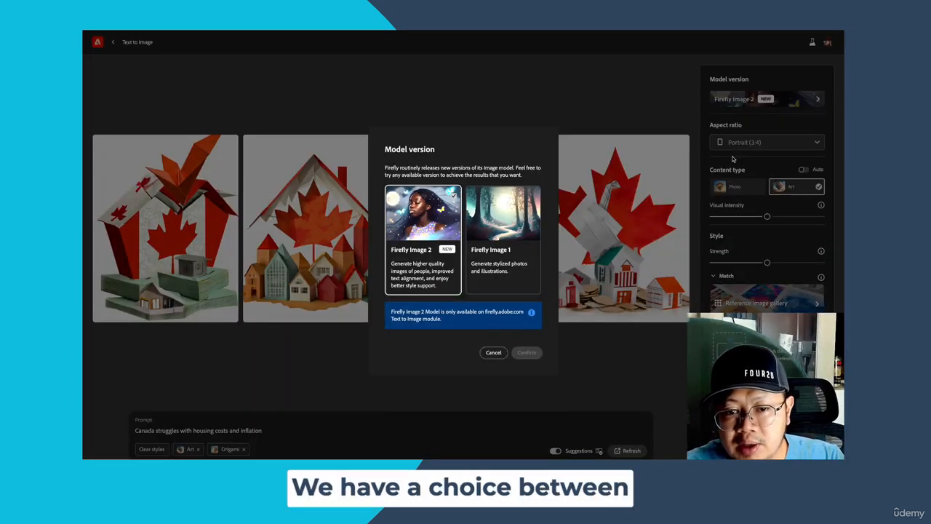
{"action": "left_click", "coordinate": [501, 353]}
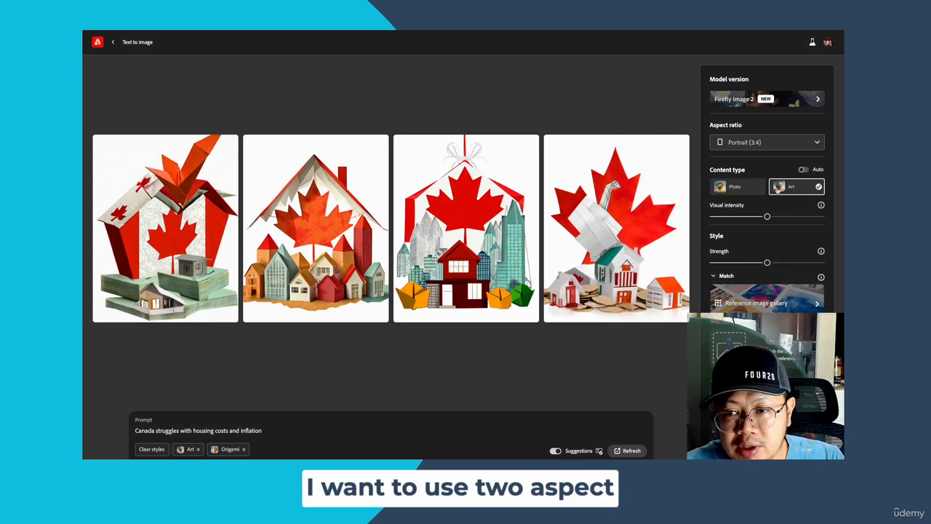
- Set the aspect ratio of the generated images to Widescreen (16:9)
{"action": "left_click", "coordinate": [804, 143]}
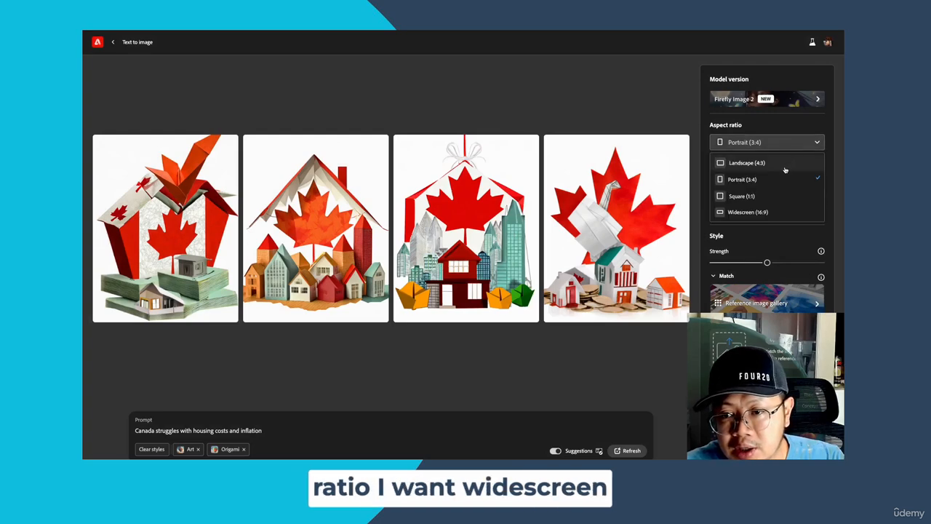
{"action": "left_click", "coordinate": [767, 212]}
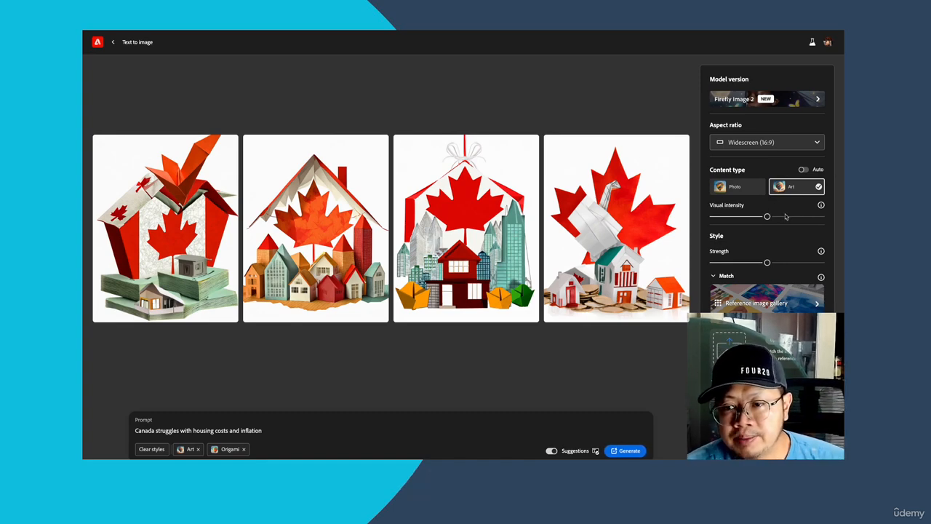
{"action": "scroll", "coordinate": [786, 217], "scroll_direction": "down", "scroll_amount": 1}
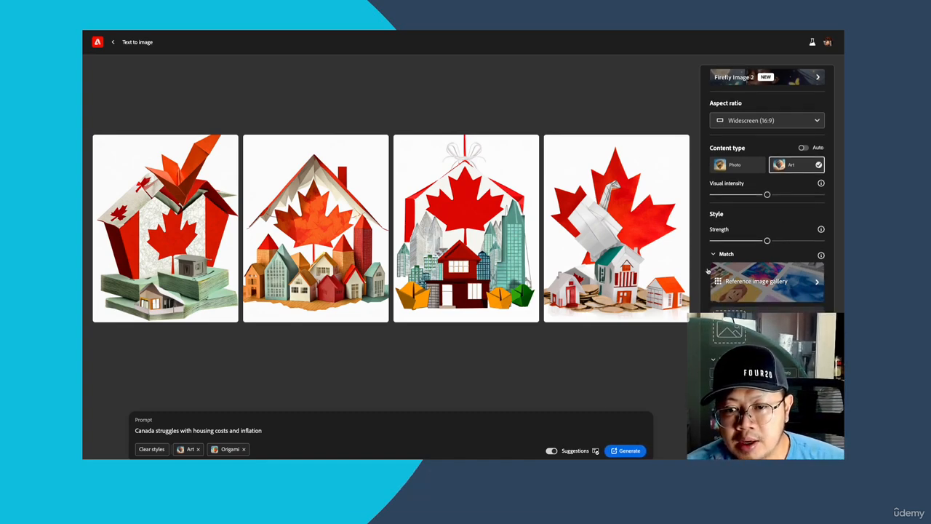
{"action": "scroll", "coordinate": [703, 429], "scroll_direction": "down", "scroll_amount": 2}
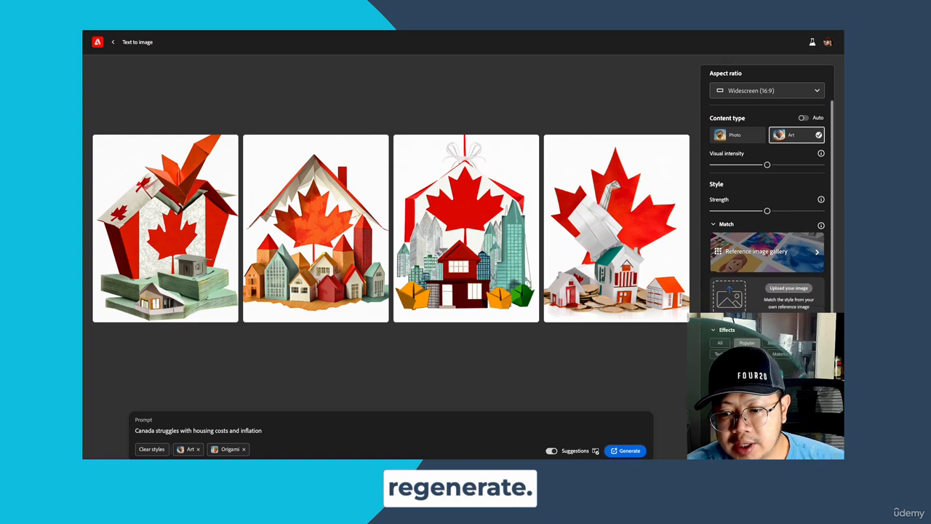
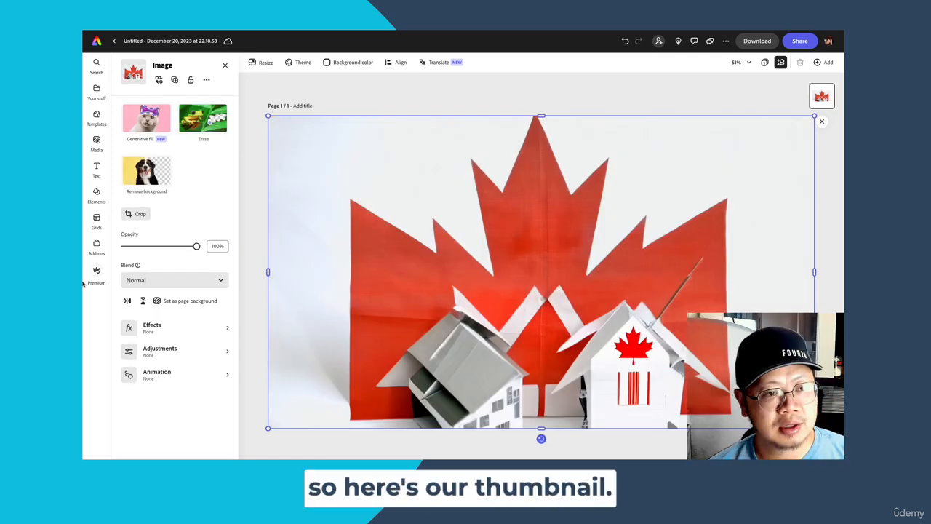
- Browse the ready-made text design categories and search them for "Inflation"
{"action": "left_click", "coordinate": [97, 168]}
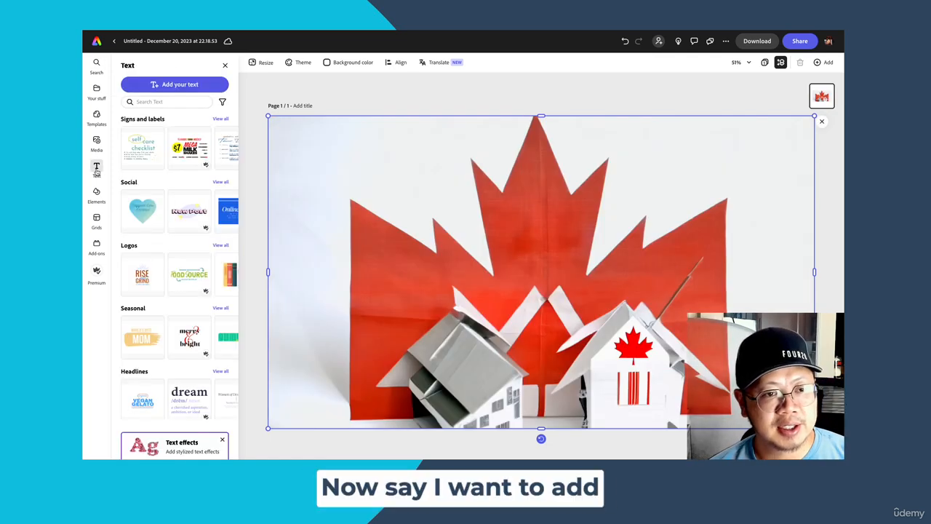
{"action": "scroll", "coordinate": [149, 180], "scroll_direction": "down", "scroll_amount": 3}
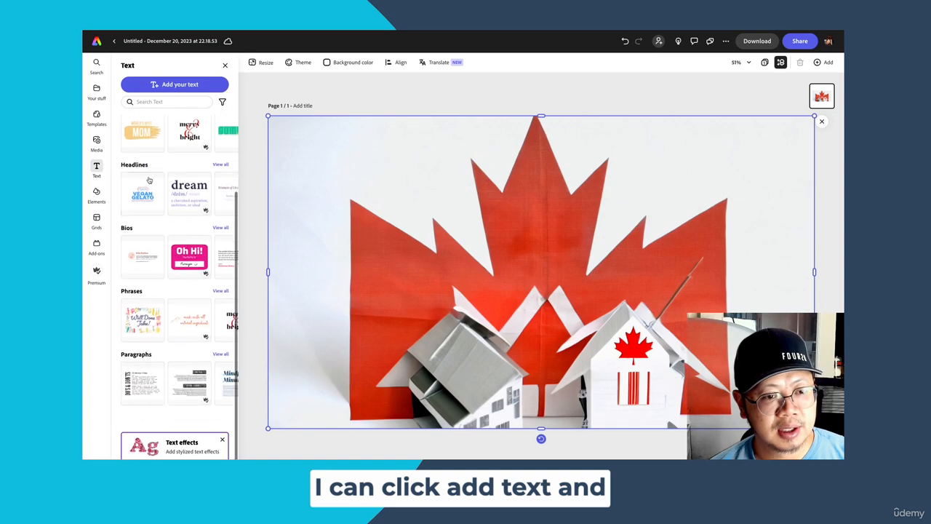
{"action": "scroll", "coordinate": [149, 179], "scroll_direction": "up", "scroll_amount": 3}
{"action": "scroll", "coordinate": [176, 180], "scroll_direction": "down", "scroll_amount": 3}
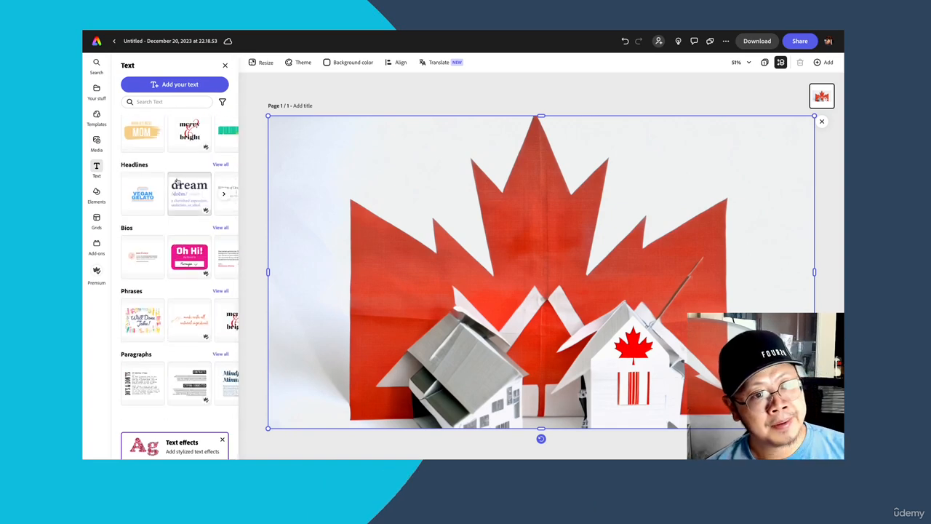
{"action": "scroll", "coordinate": [177, 182], "scroll_direction": "up", "scroll_amount": 3}
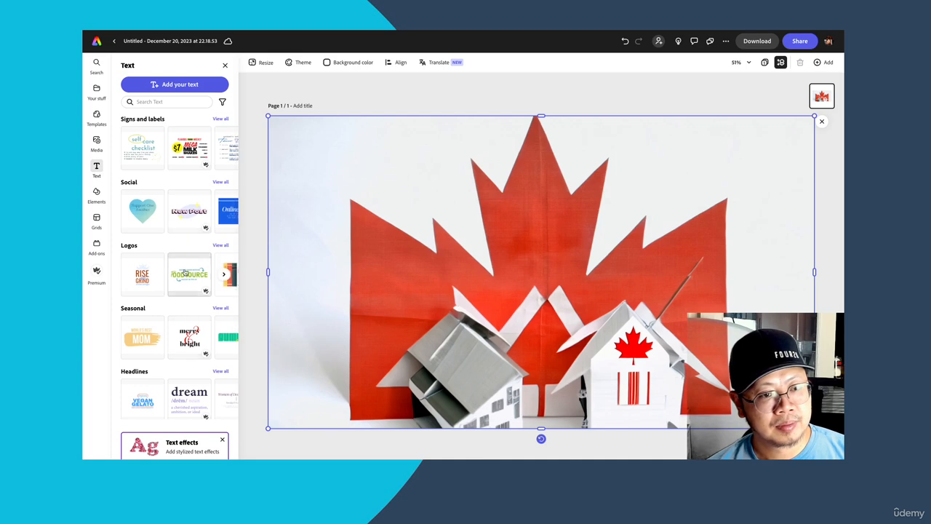
{"action": "left_click", "coordinate": [185, 101]}
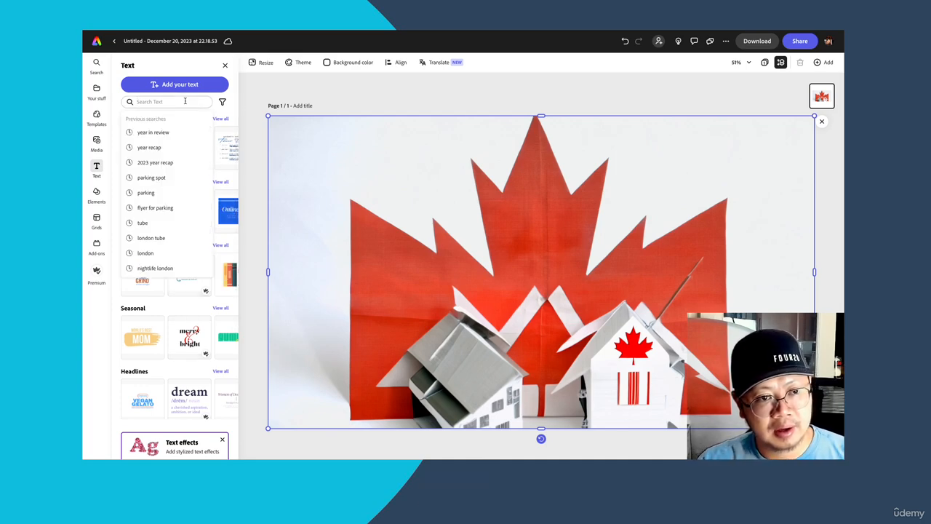
{"action": "type", "text": "Infal"}
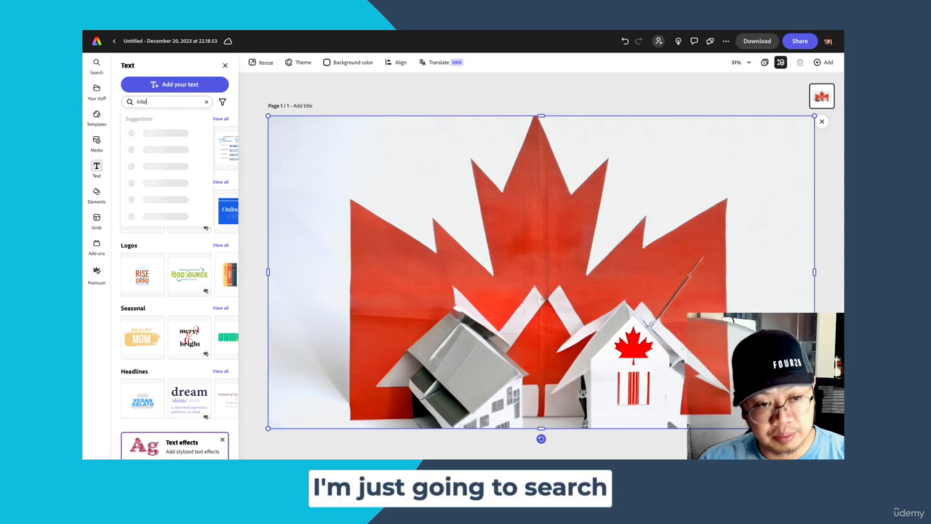
{"action": "key", "text": "BackSpace"}
{"action": "key", "text": "BackSpace"}
{"action": "type", "text": "lation"}
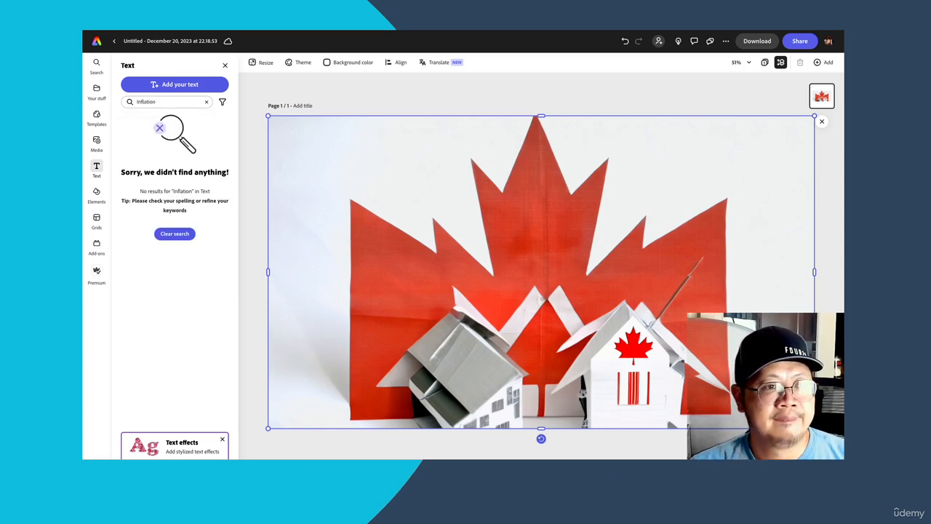
{"action": "type", "text": "ris"}
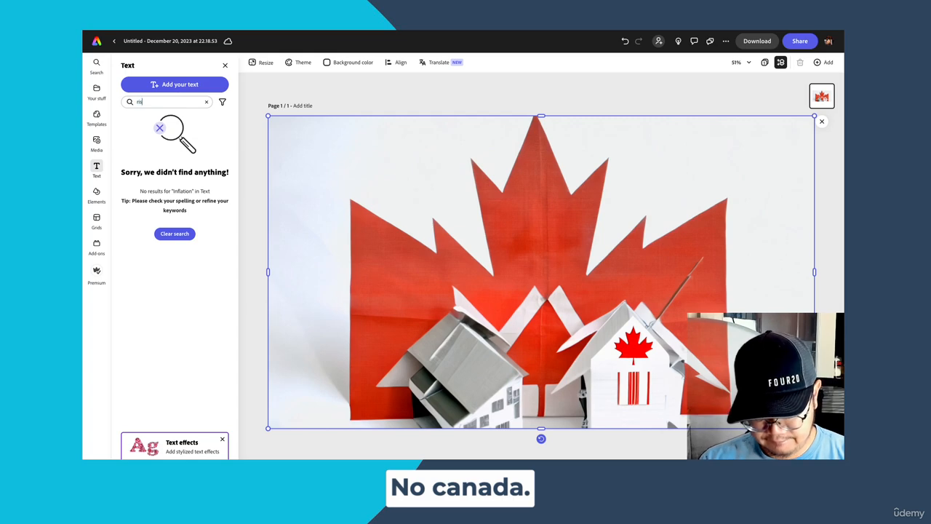
{"action": "type", "text": "ing"}
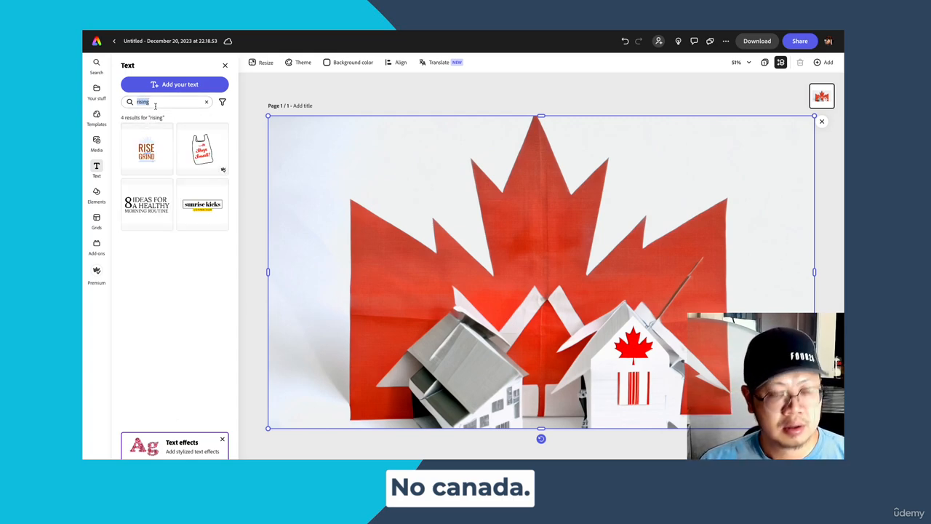
{"action": "type", "text": "canada"}
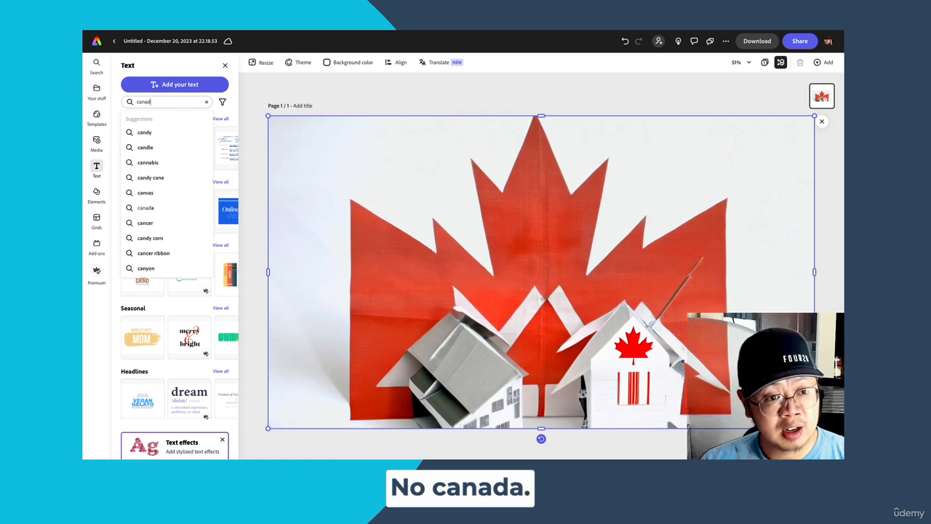
- Search the text designs for "rising", "canada" and "serious", one after another
{"action": "key", "text": "Return"}
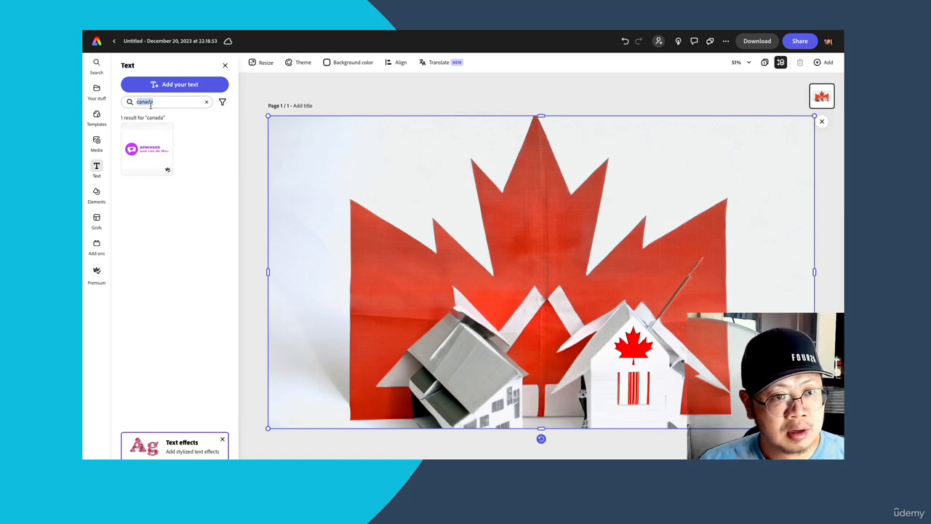
{"action": "type", "text": "serious"}
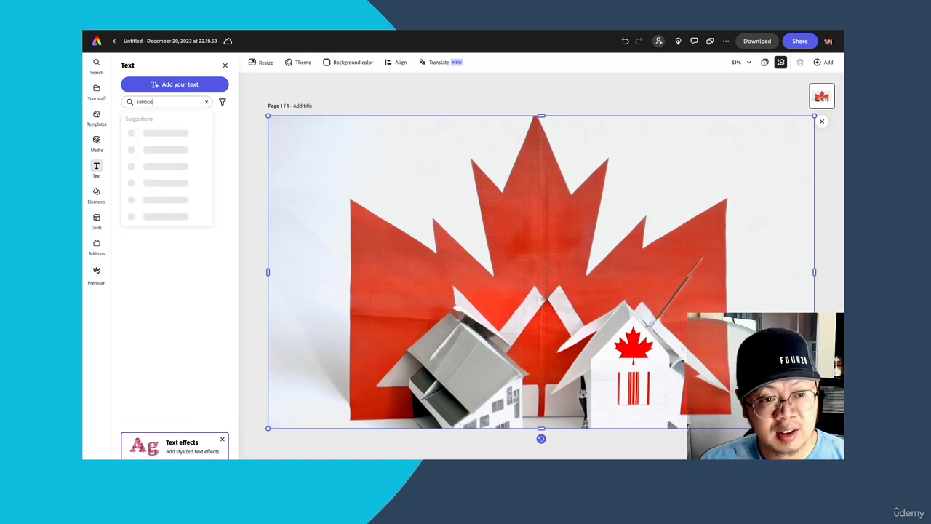
{"action": "key", "text": "Return"}
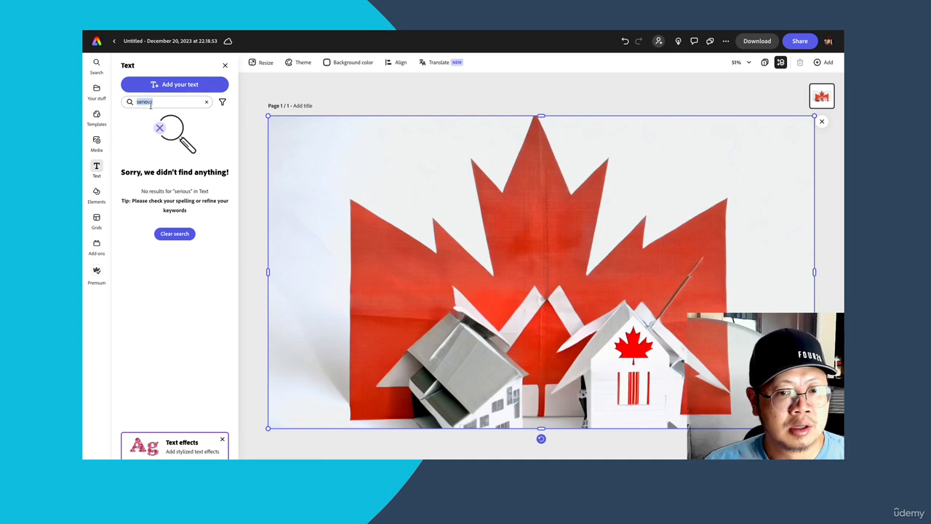
- Search the text designs for "maple leaf", look through the matching designs and clear the search
{"action": "key", "text": "BackSpace"}
{"action": "type", "text": "maple"}
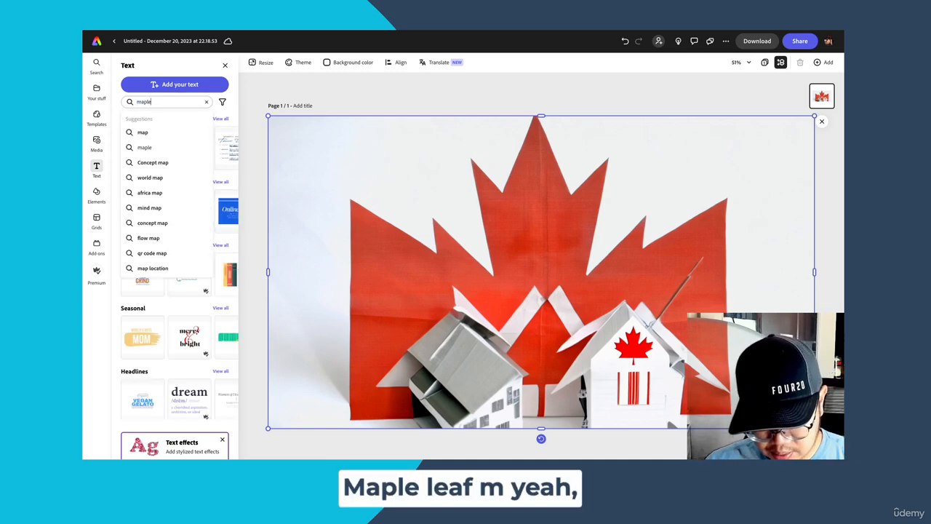
{"action": "type", "text": " leaf"}
{"action": "key", "text": "Return"}
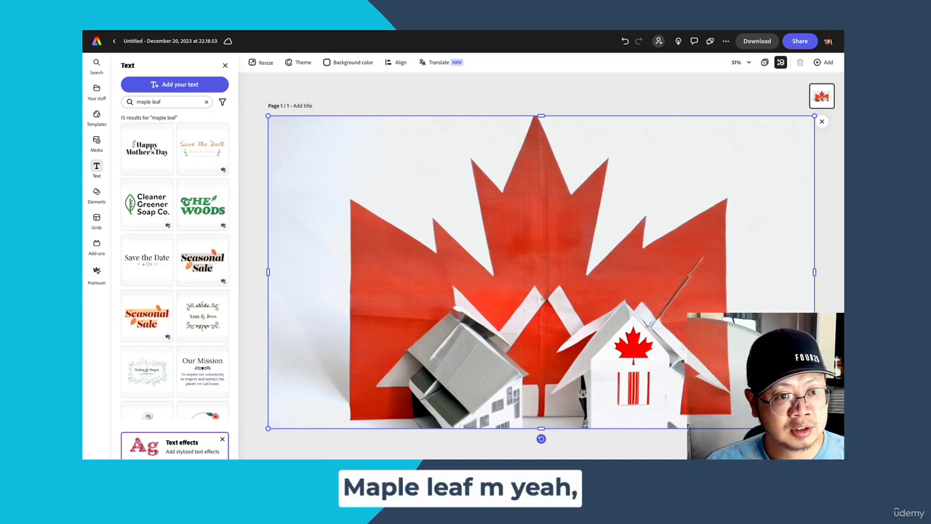
{"action": "scroll", "coordinate": [188, 191], "scroll_direction": "down", "scroll_amount": 1}
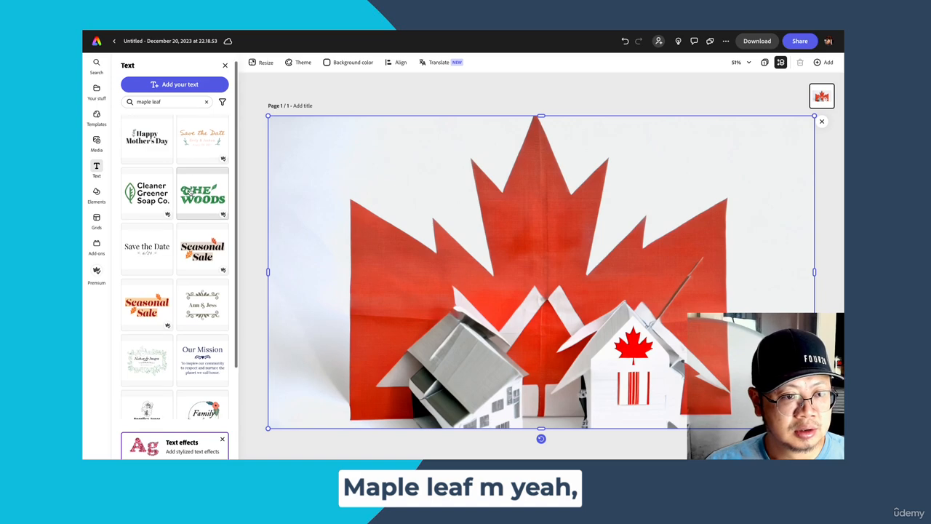
{"action": "scroll", "coordinate": [187, 192], "scroll_direction": "down", "scroll_amount": 3}
{"action": "scroll", "coordinate": [190, 191], "scroll_direction": "up", "scroll_amount": 4}
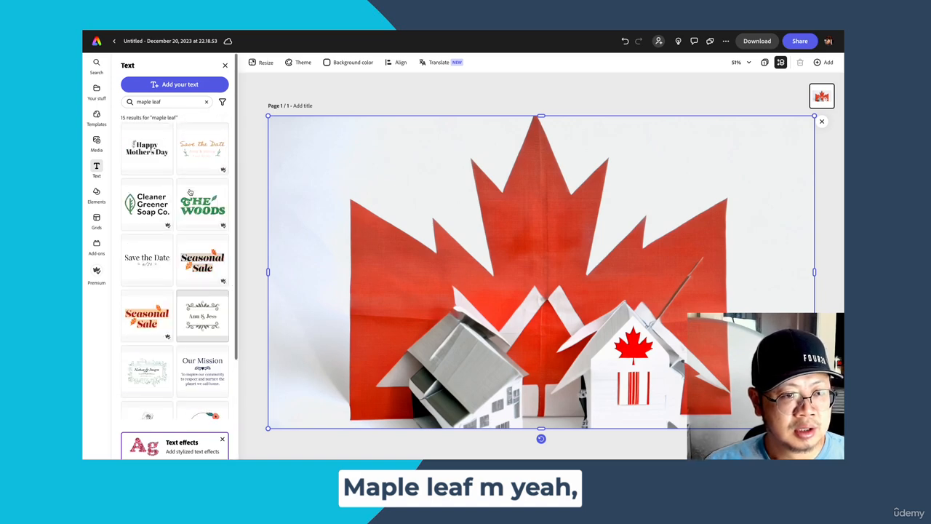
{"action": "key", "text": "BackSpace"}
{"action": "key", "text": "BackSpace"}
{"action": "key", "text": "BackSpace"}
{"action": "key", "text": "BackSpace"}
{"action": "key", "text": "BackSpace"}
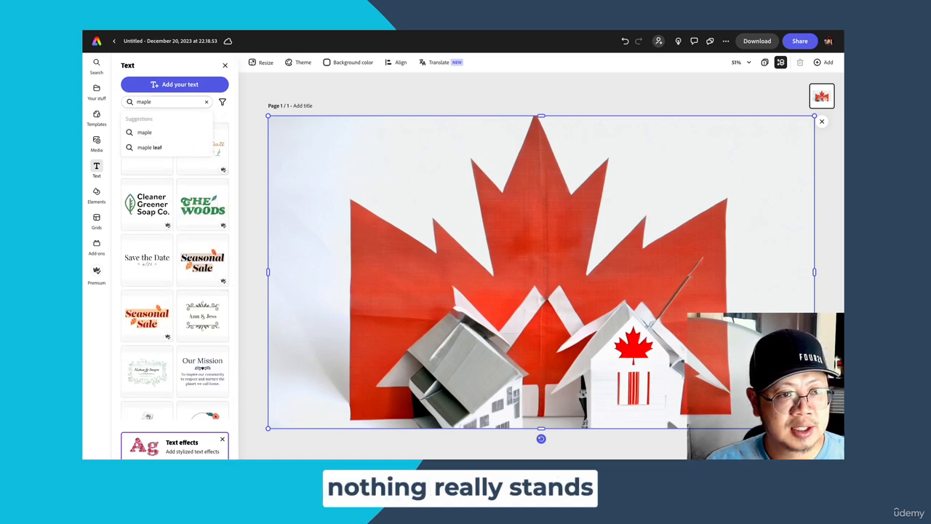
{"action": "key", "text": "BackSpace"}
{"action": "key", "text": "BackSpace"}
{"action": "key", "text": "BackSpace"}
{"action": "key", "text": "BackSpace"}
{"action": "key", "text": "BackSpace"}
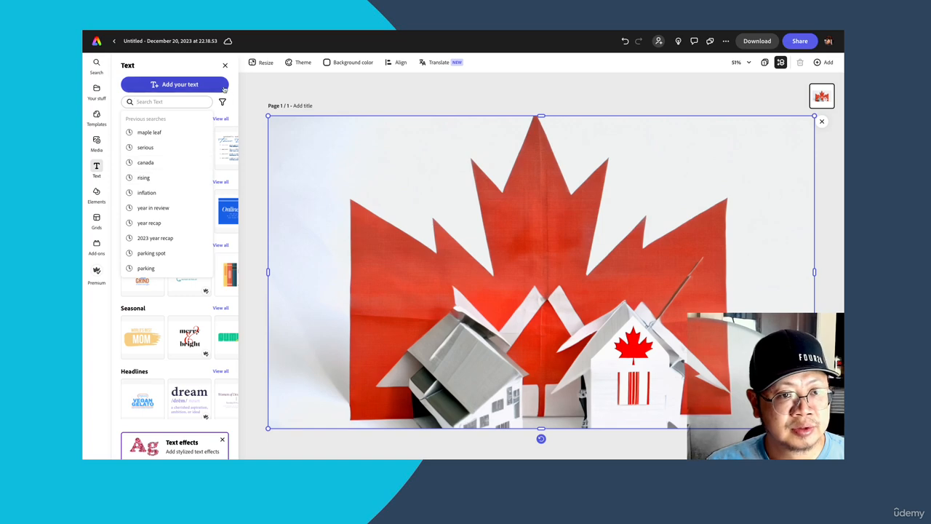
{"action": "left_click", "coordinate": [234, 87]}
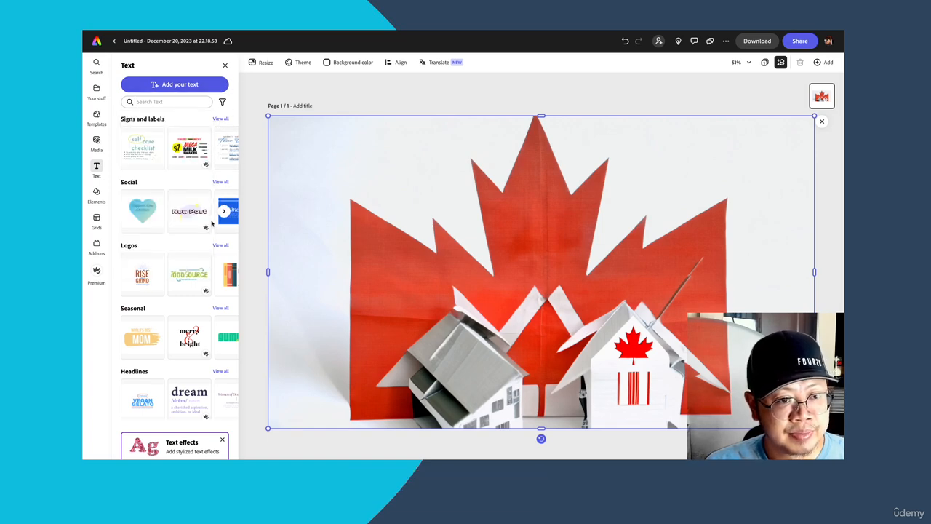
- Add the "Happy Easter" design from the Seasonal text collection and move it to the upper-left area of the image
{"action": "scroll", "coordinate": [212, 223], "scroll_direction": "down", "scroll_amount": 1}
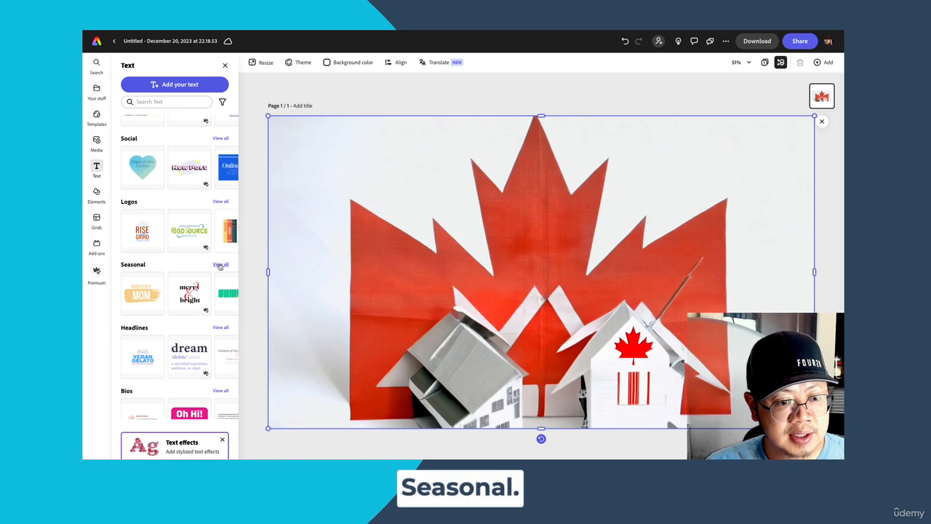
{"action": "left_click", "coordinate": [220, 265]}
{"action": "scroll", "coordinate": [197, 269], "scroll_direction": "down", "scroll_amount": 5}
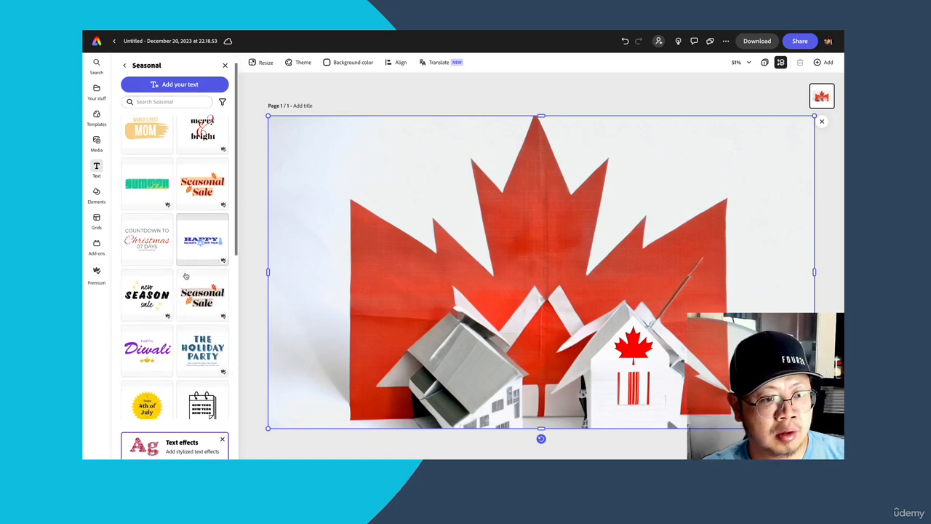
{"action": "scroll", "coordinate": [185, 275], "scroll_direction": "down", "scroll_amount": 3}
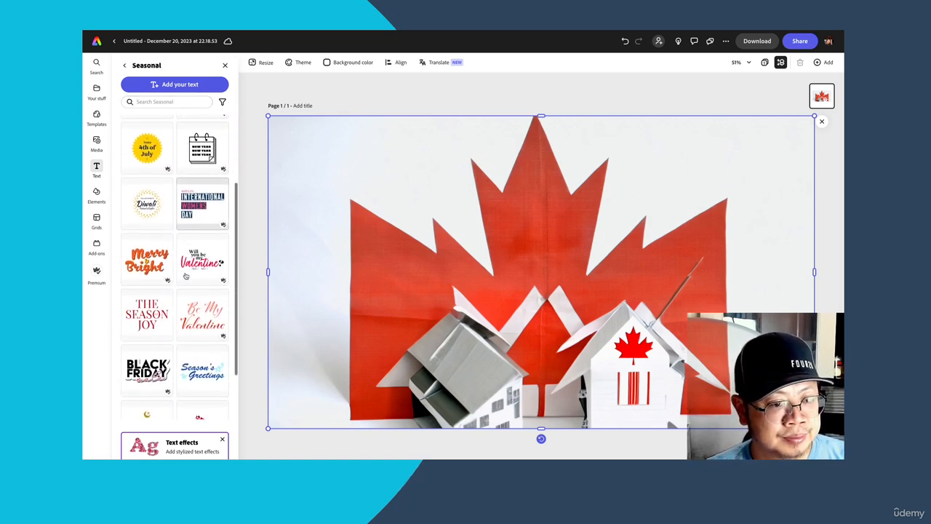
{"action": "scroll", "coordinate": [171, 263], "scroll_direction": "down", "scroll_amount": 5}
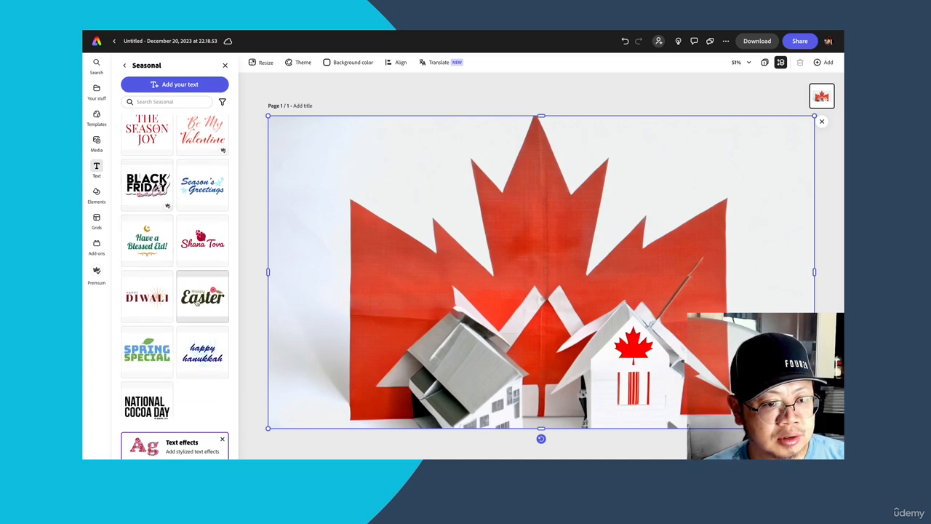
{"action": "left_click", "coordinate": [197, 302]}
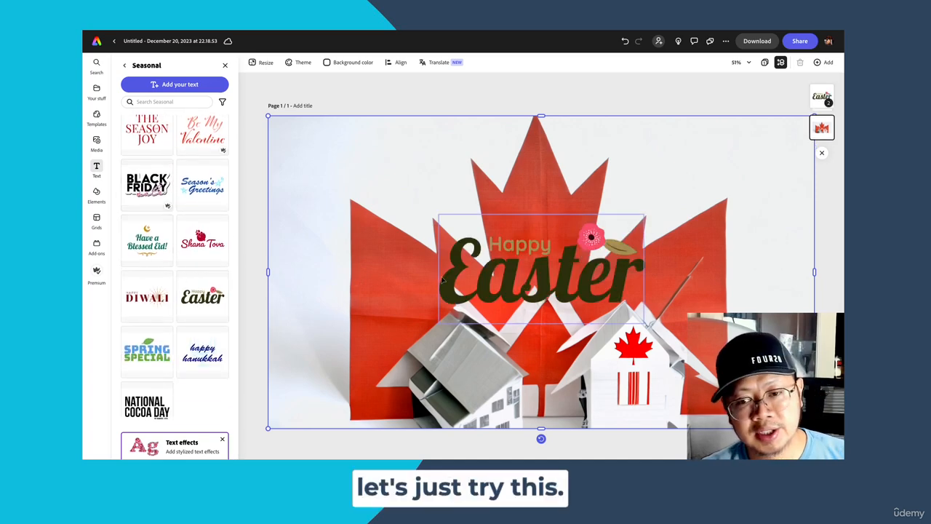
{"action": "left_click_drag", "start_coordinate": [442, 279], "coordinate": [306, 178]}
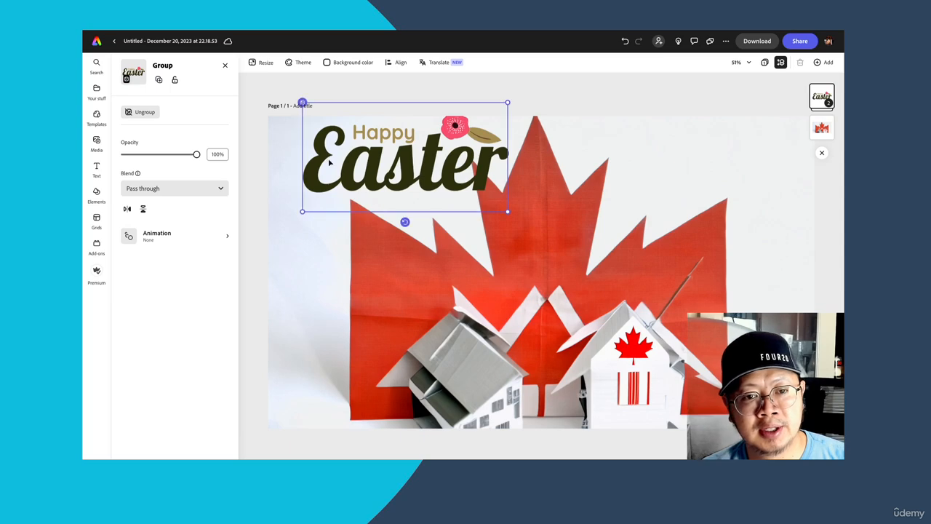
- Replace the word "Easter" in the text design with "Canada"
{"action": "double_click", "coordinate": [335, 163]}
{"action": "double_click", "coordinate": [334, 163]}
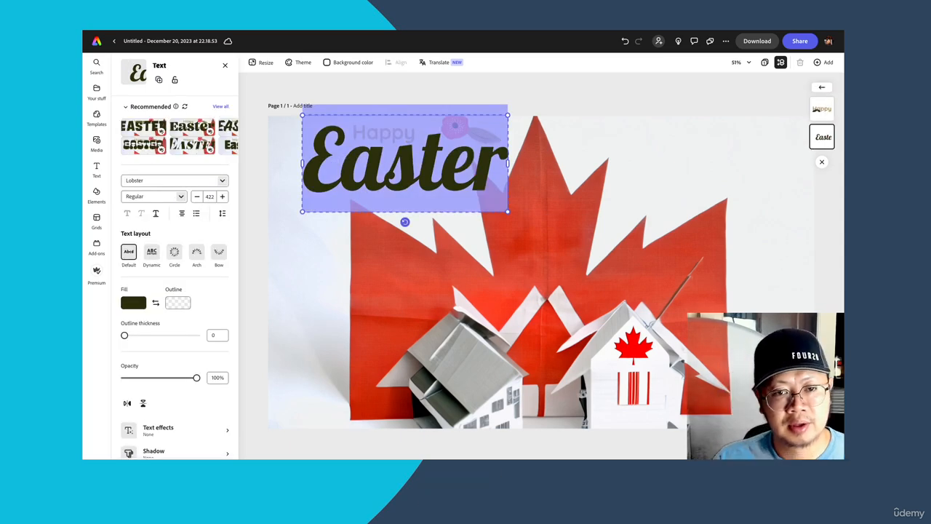
{"action": "key", "text": "Right"}
{"action": "key", "text": "BackSpace"}
{"action": "key", "text": "BackSpace"}
{"action": "key", "text": "BackSpace"}
{"action": "key", "text": "BackSpace"}
{"action": "key", "text": "BackSpace"}
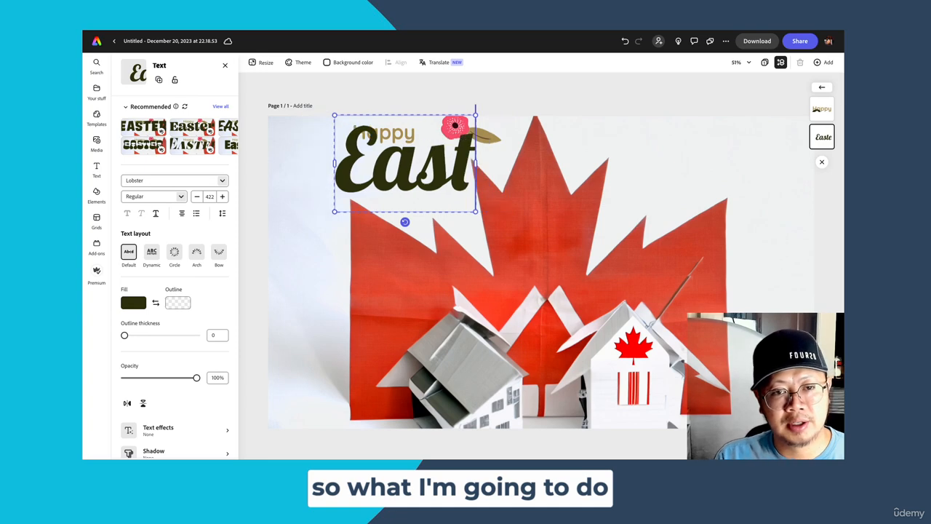
{"action": "key", "text": "BackSpace"}
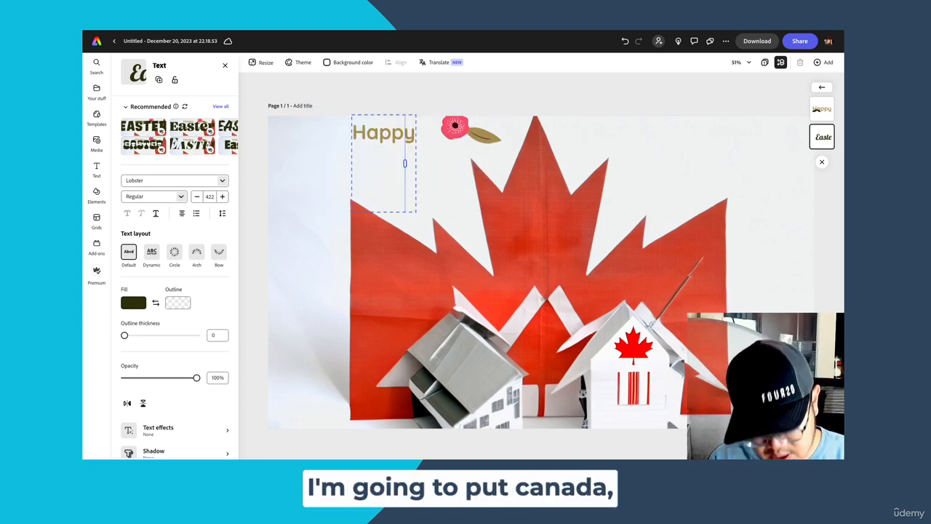
{"action": "type", "text": "CANA"}
{"action": "key", "text": "BackSpace"}
{"action": "key", "text": "BackSpace"}
{"action": "key", "text": "BackSpace"}
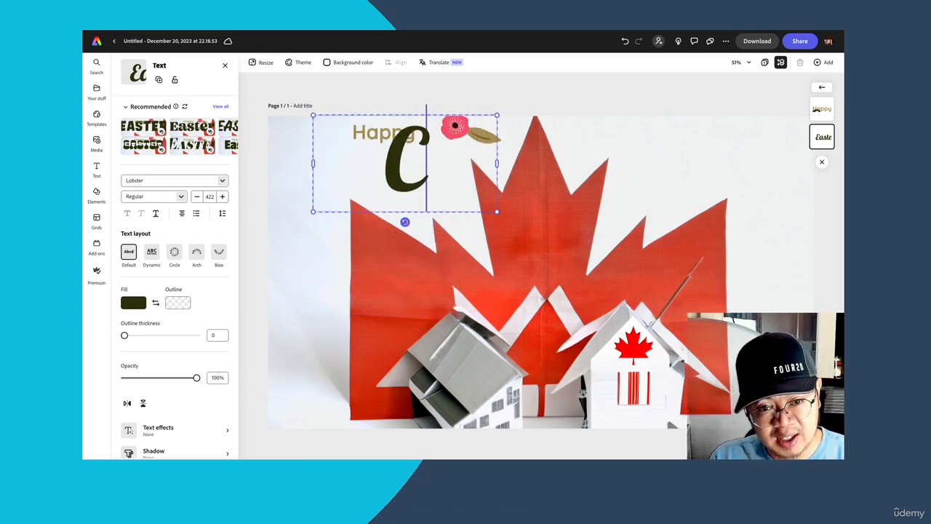
{"action": "type", "text": "anad"}
{"action": "key", "text": "BackSpace"}
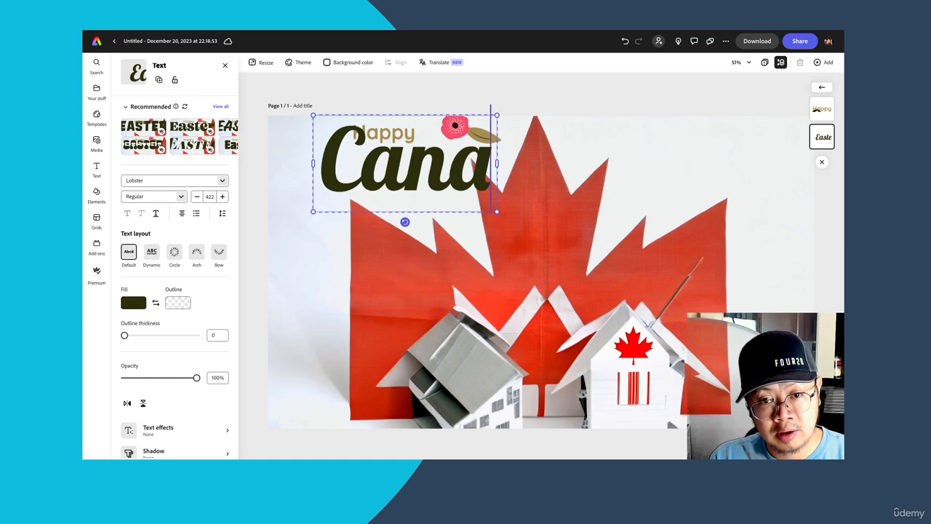
{"action": "type", "text": "da"}
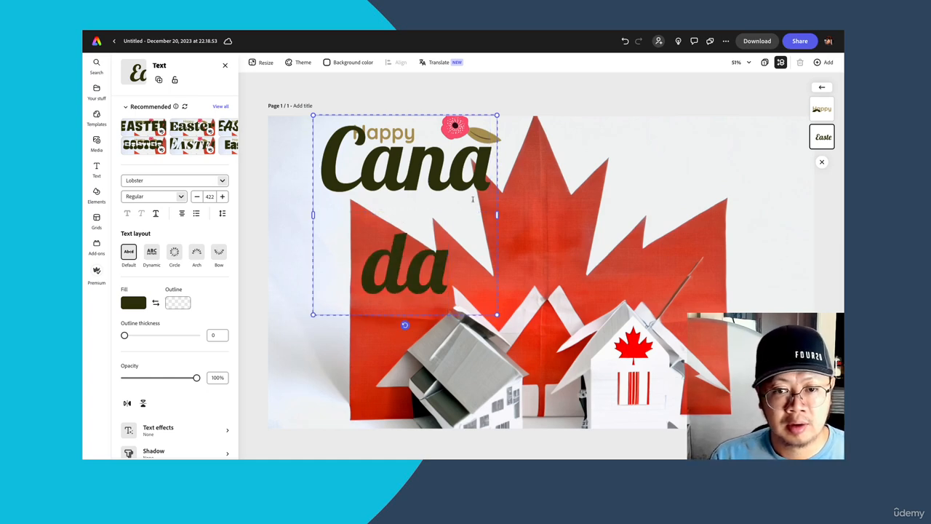
- Widen the "Canada" text box so the word fits on one line, and shift it to the image's left edge
{"action": "left_click_drag", "start_coordinate": [497, 216], "coordinate": [605, 209]}
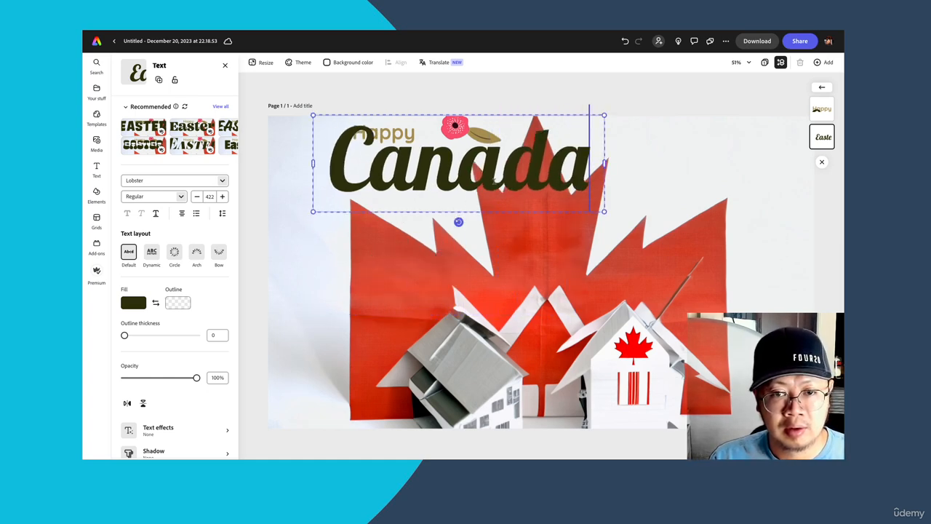
{"action": "left_click_drag", "start_coordinate": [494, 180], "coordinate": [469, 198]}
{"action": "left_click", "coordinate": [396, 195]}
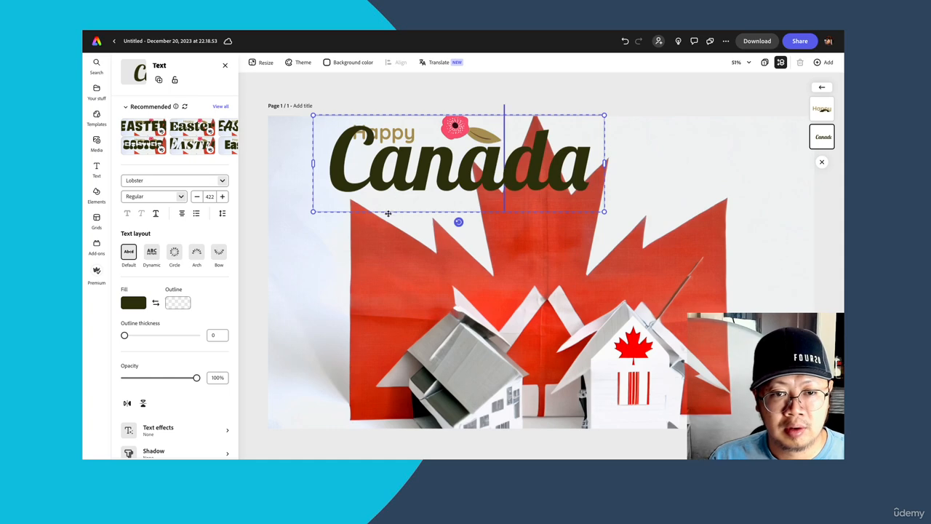
{"action": "left_click_drag", "start_coordinate": [386, 214], "coordinate": [337, 222]}
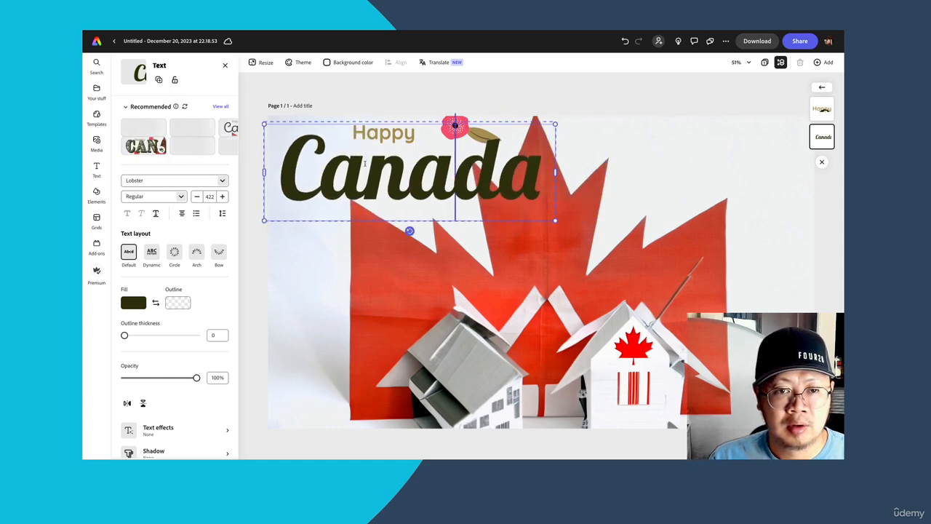
- Move the "Canada" text down and replace the word "Happy" above it with "Struggles with Inflation"
{"action": "left_click_drag", "start_coordinate": [380, 129], "coordinate": [378, 155]}
{"action": "left_click", "coordinate": [375, 134]}
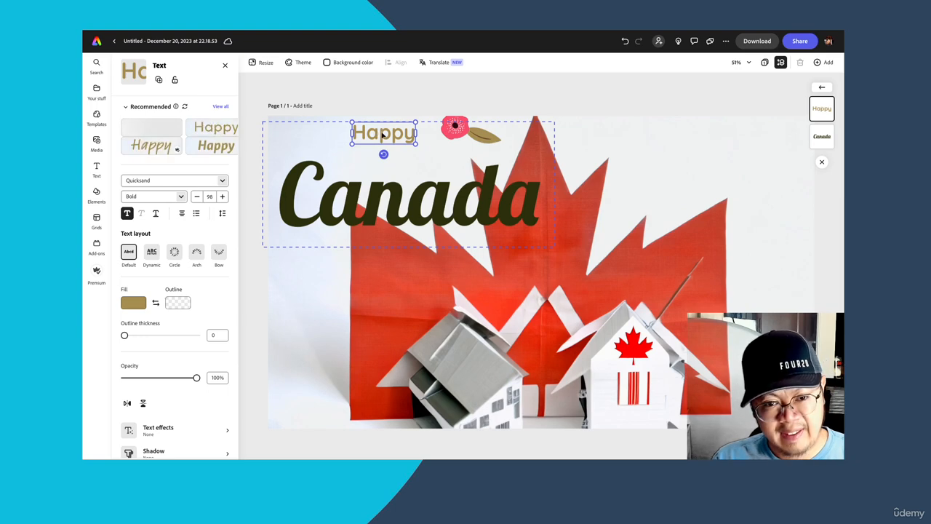
{"action": "double_click", "coordinate": [378, 133]}
{"action": "type", "text": "St"}
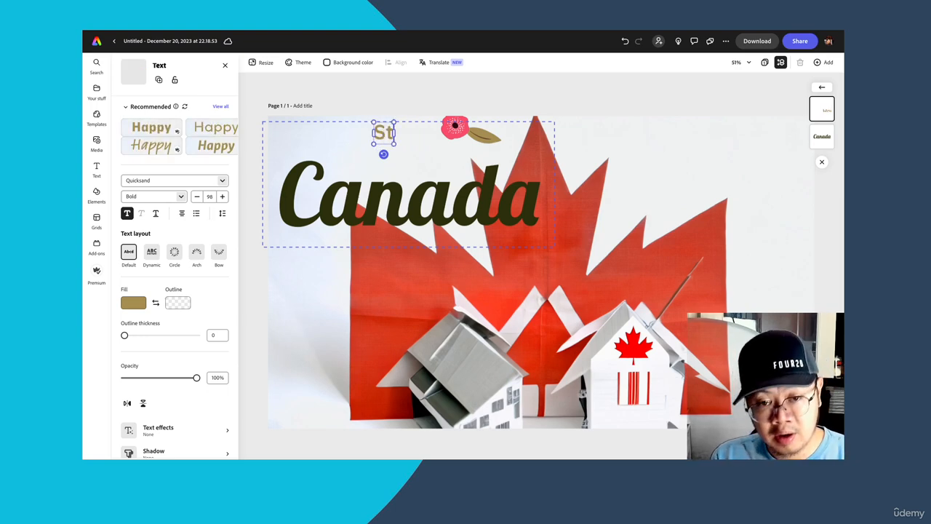
{"action": "type", "text": "ruggles"}
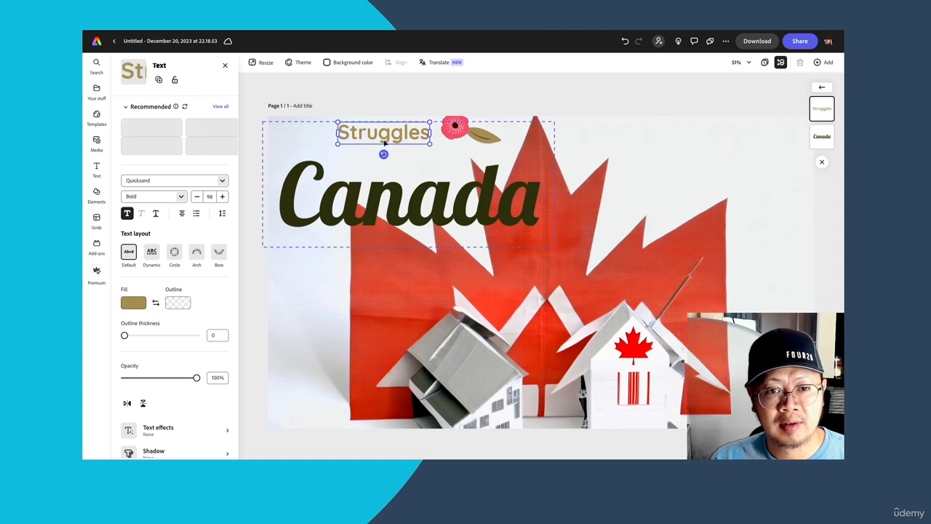
{"action": "double_click", "coordinate": [383, 136]}
{"action": "left_click", "coordinate": [403, 133]}
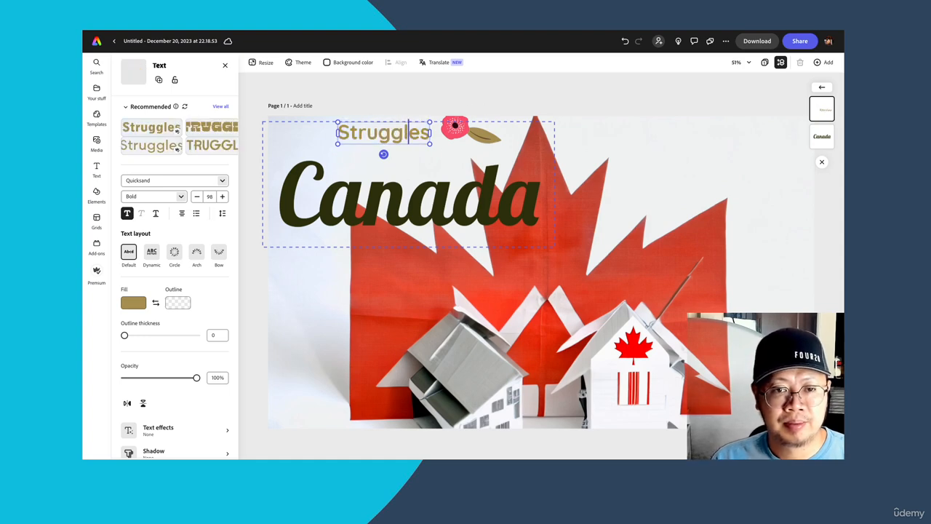
{"action": "type", "text": "w"}
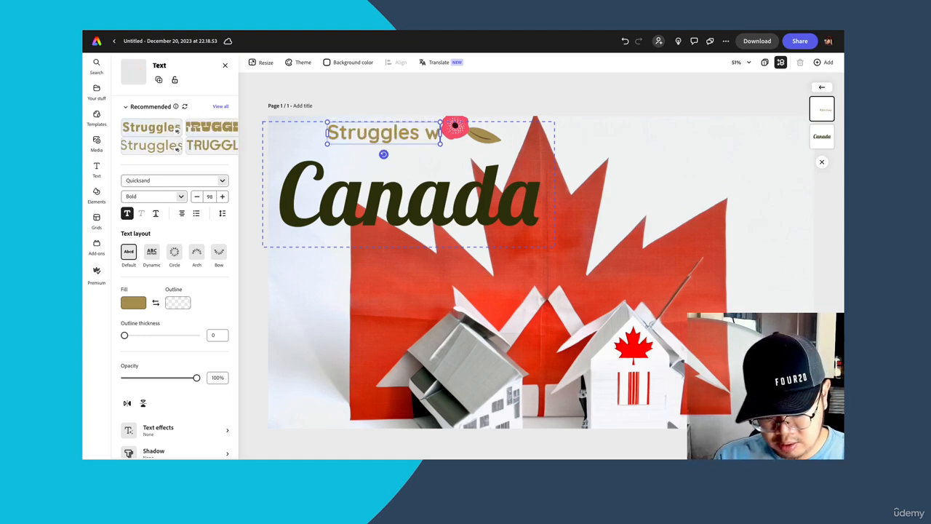
{"action": "type", "text": "ith Inflation"}
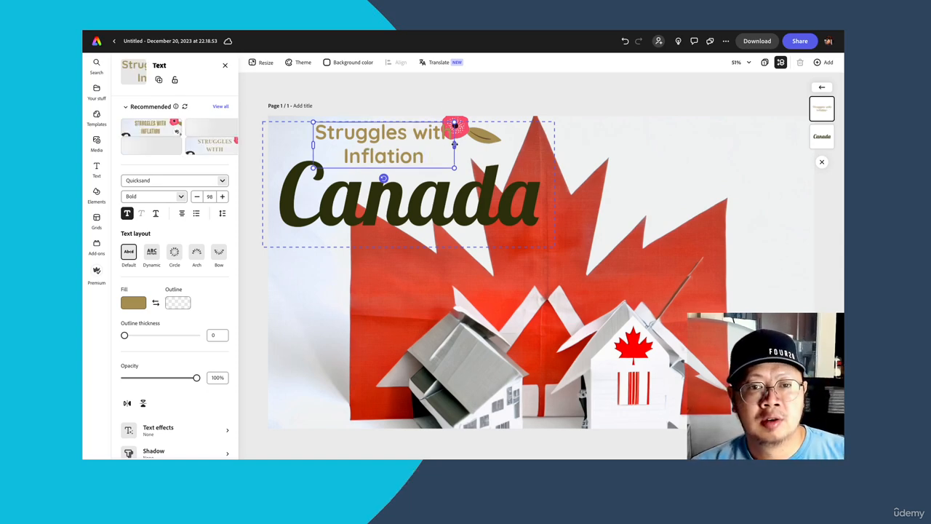
- Widen the "Struggles with Inflation" text box so it fits on one line, and move it just above "Canada"
{"action": "left_click_drag", "start_coordinate": [455, 145], "coordinate": [559, 135]}
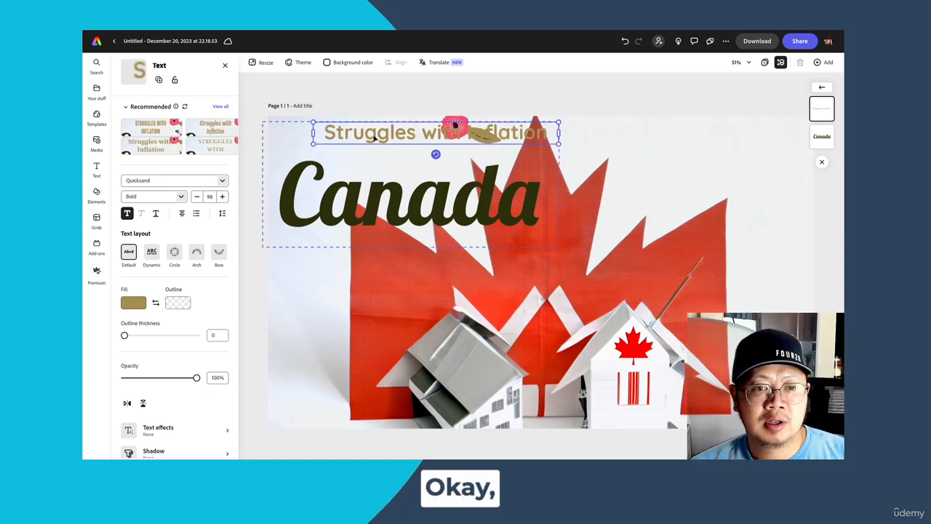
{"action": "left_click_drag", "start_coordinate": [379, 138], "coordinate": [358, 151]}
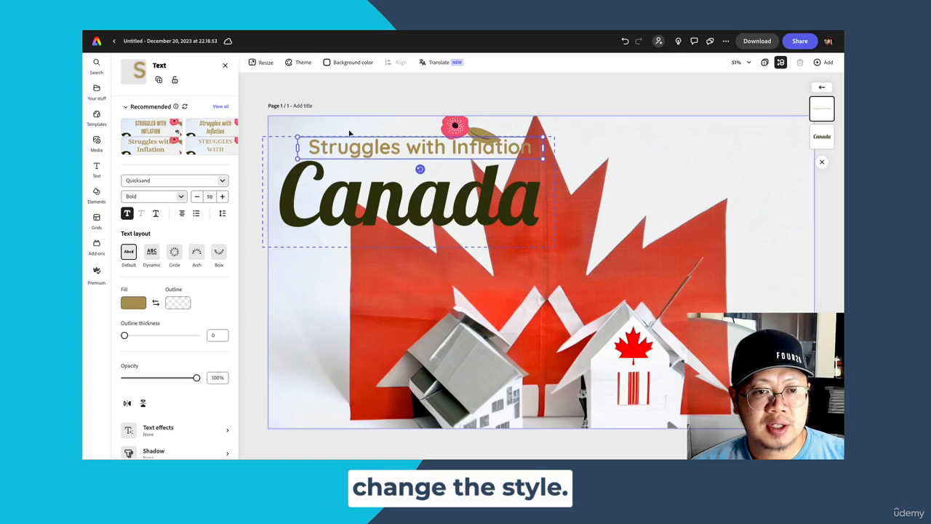
{"action": "left_click", "coordinate": [350, 134]}
{"action": "left_click", "coordinate": [355, 145]}
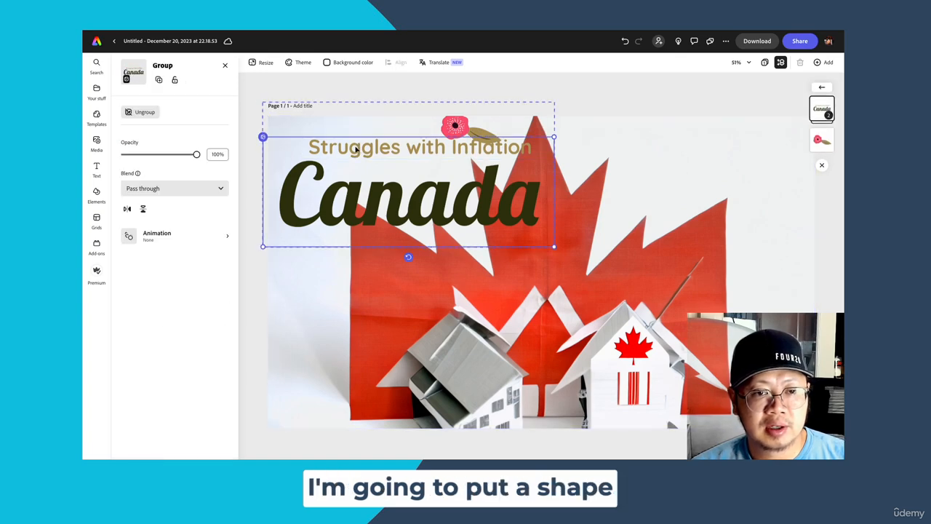
- Add the basic line-hugging background shape behind "Struggles with Inflation" and fill it with turquoise #4AE8D3
{"action": "left_click", "coordinate": [357, 146]}
{"action": "scroll", "coordinate": [218, 378], "scroll_direction": "down", "scroll_amount": 3}
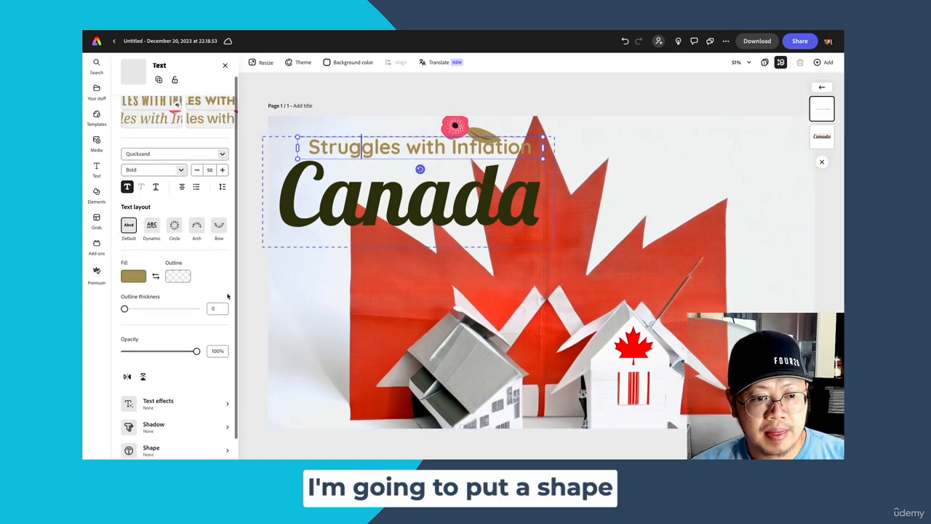
{"action": "left_click", "coordinate": [225, 412]}
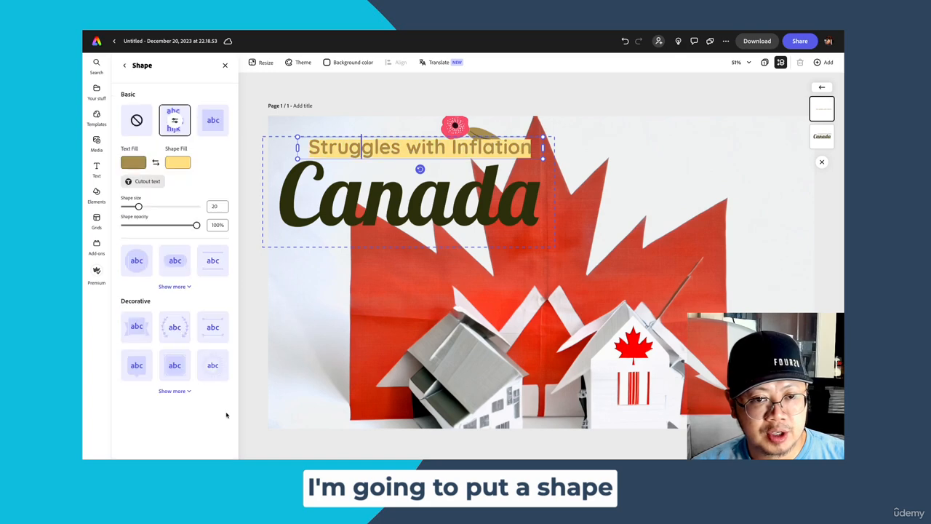
{"action": "left_click", "coordinate": [182, 165]}
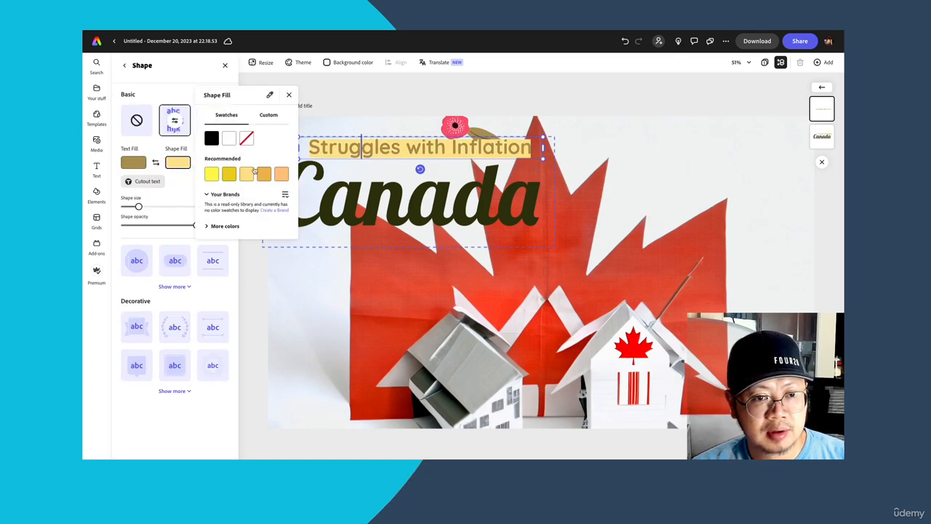
{"action": "left_click", "coordinate": [260, 175]}
{"action": "left_click", "coordinate": [276, 115]}
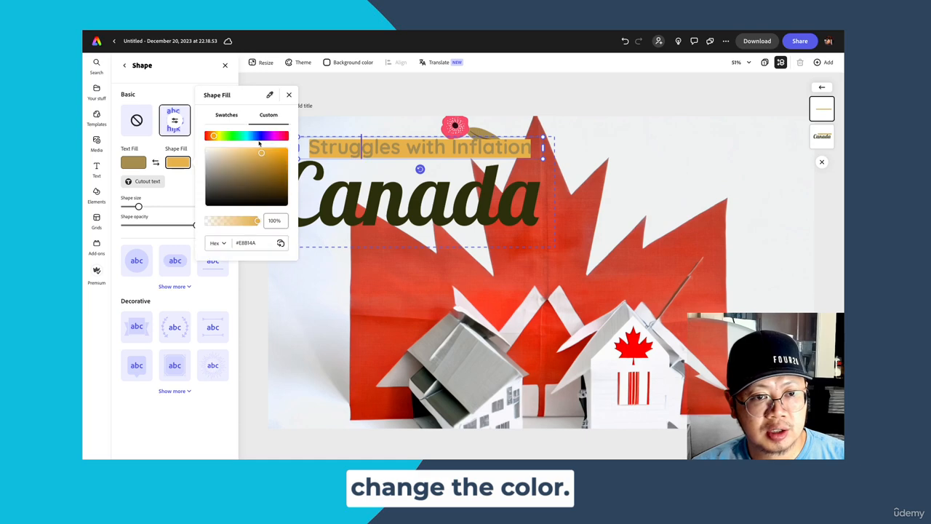
{"action": "left_click", "coordinate": [258, 136]}
{"action": "mouse_move", "coordinate": [258, 136]}
{"action": "left_mouse_down"}
{"action": "mouse_move", "coordinate": [218, 137]}
{"action": "mouse_move", "coordinate": [284, 136]}
{"action": "mouse_move", "coordinate": [211, 137]}
{"action": "mouse_move", "coordinate": [245, 137]}
{"action": "left_mouse_up"}
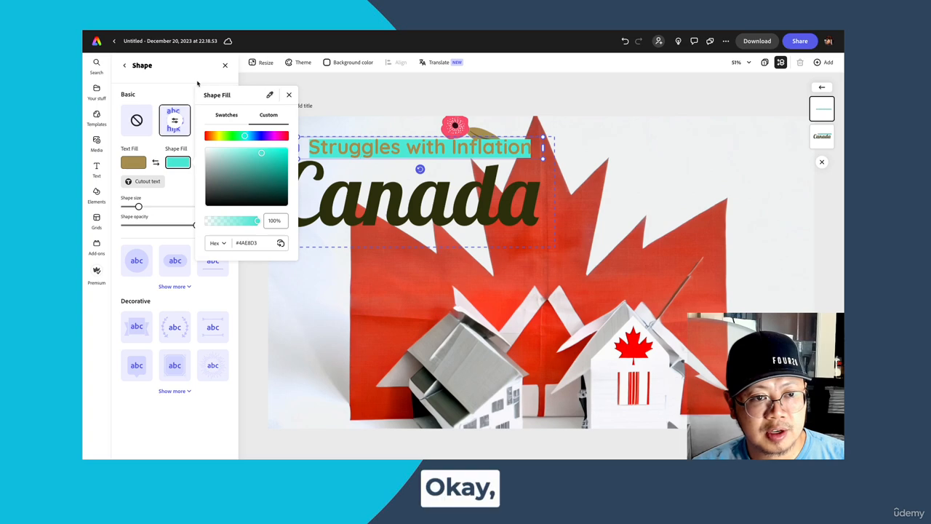
{"action": "left_click", "coordinate": [198, 83]}
- Try white and other swatches for the "Struggles with Inflation" text fill, and settle on a custom red, #C75A5A
{"action": "left_click", "coordinate": [135, 160]}
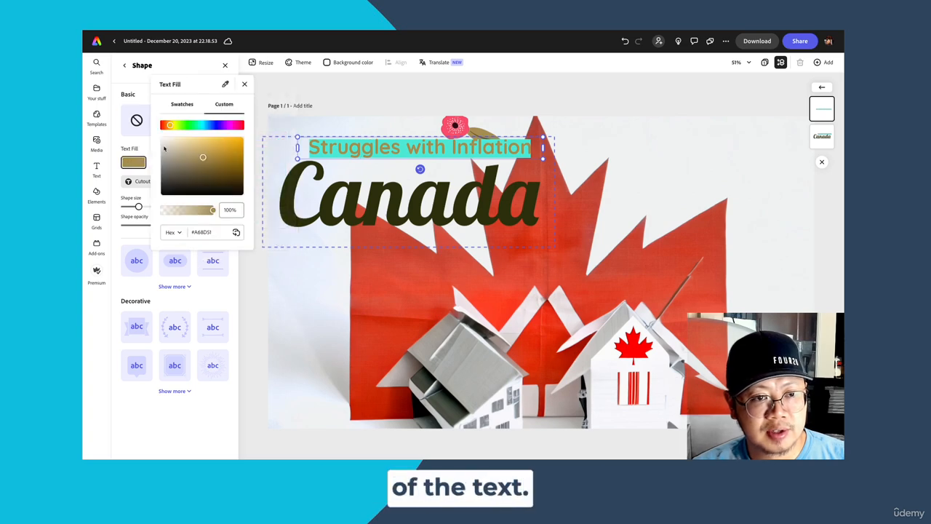
{"action": "left_click", "coordinate": [188, 105]}
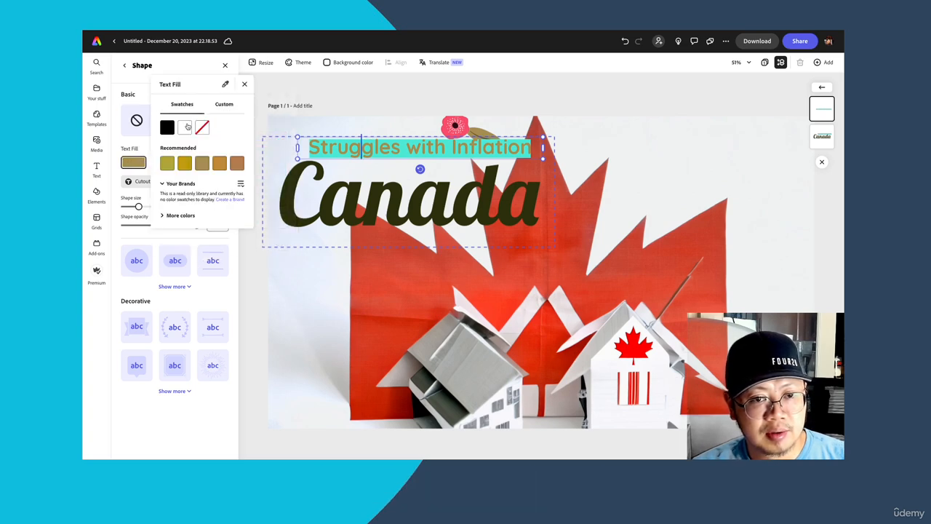
{"action": "left_click", "coordinate": [187, 127]}
{"action": "left_click", "coordinate": [184, 162]}
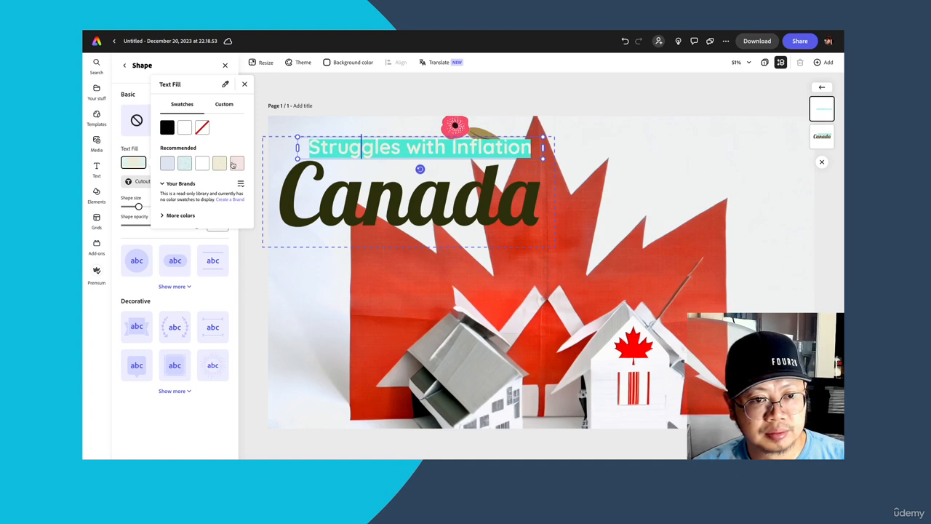
{"action": "left_click", "coordinate": [236, 164]}
{"action": "left_click", "coordinate": [218, 113]}
{"action": "left_click", "coordinate": [216, 144]}
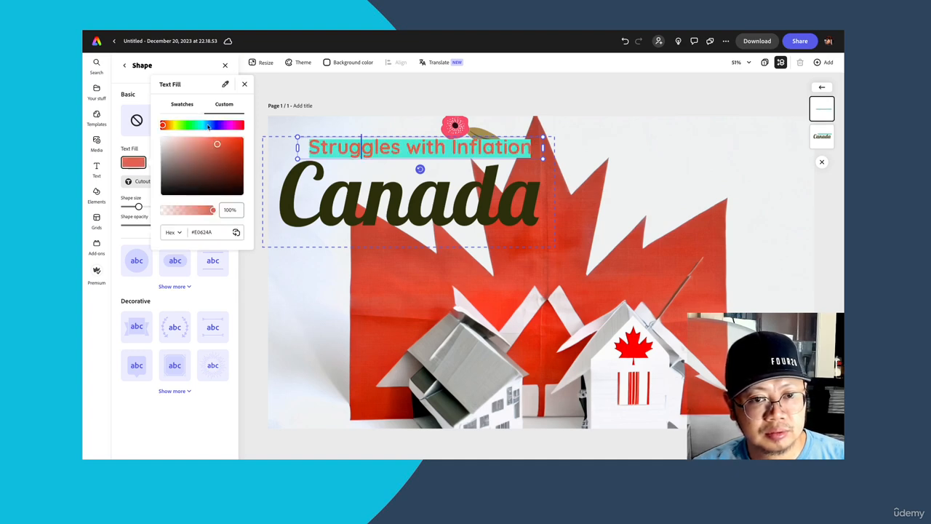
{"action": "left_click", "coordinate": [207, 126]}
{"action": "left_click", "coordinate": [202, 126]}
{"action": "left_click", "coordinate": [207, 150]}
{"action": "mouse_move", "coordinate": [220, 128]}
{"action": "left_mouse_down"}
{"action": "mouse_move", "coordinate": [231, 127]}
{"action": "mouse_move", "coordinate": [154, 129]}
{"action": "left_mouse_up"}
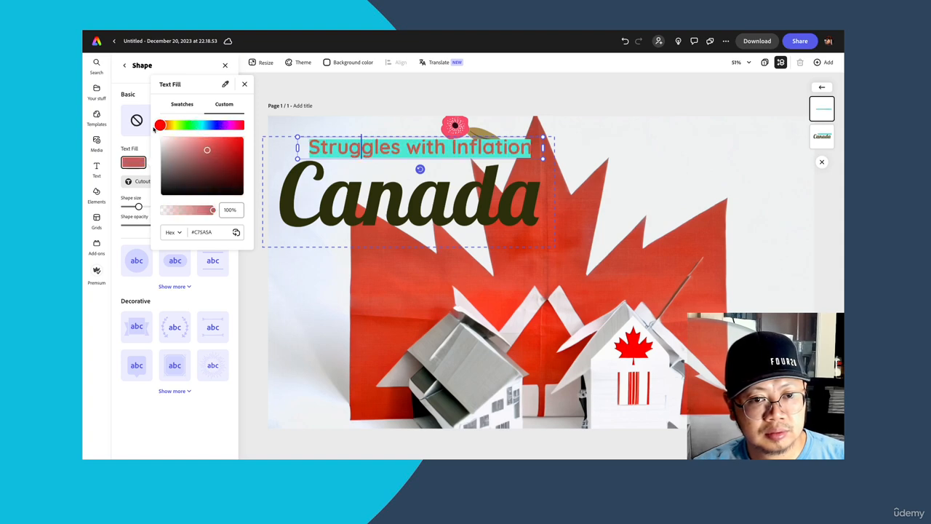
{"action": "left_click", "coordinate": [244, 84]}
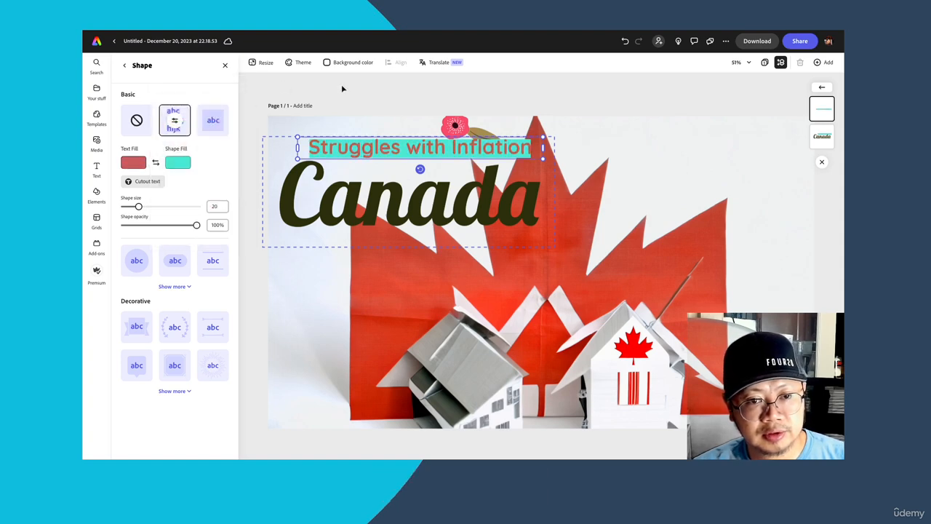
- Download the finished design as a PNG image
{"action": "left_click", "coordinate": [748, 44]}
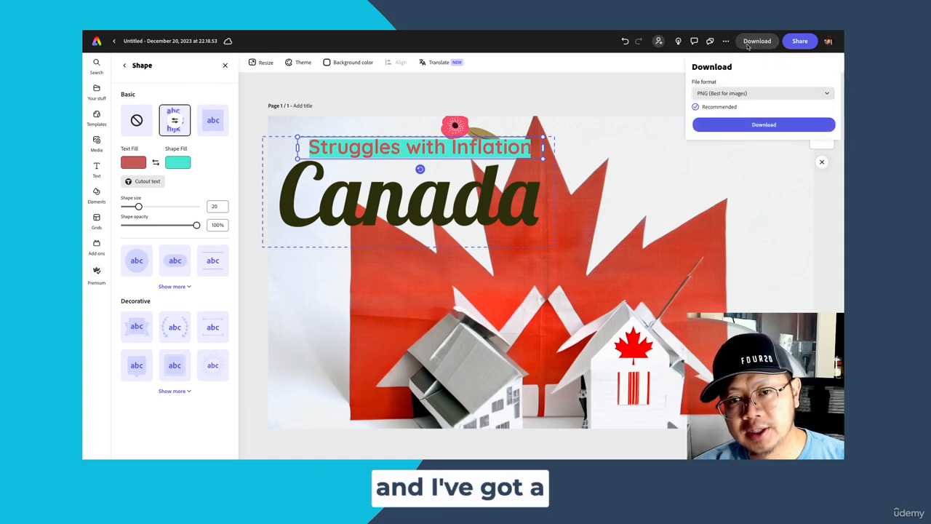
{"action": "left_click", "coordinate": [739, 124]}
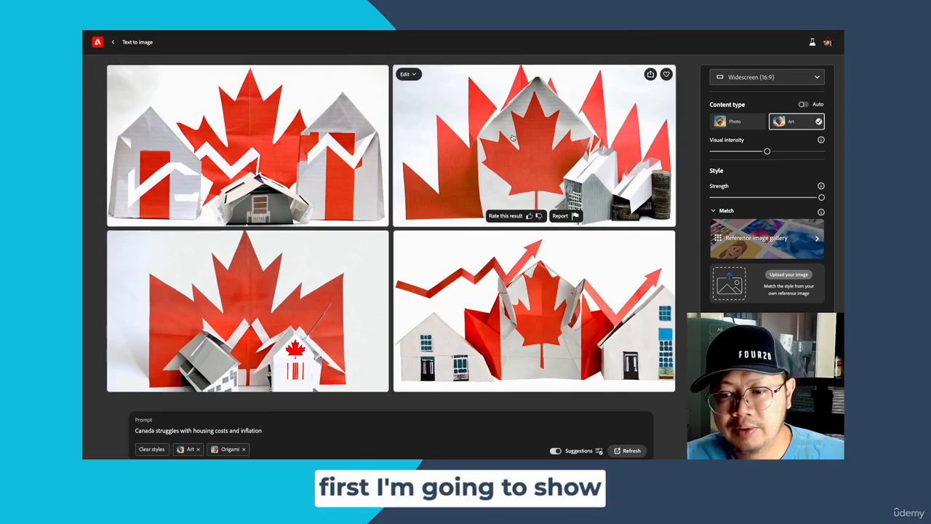
- In Adobe Firefly, set the content type to Photo, add the Hyper realistic effect and generate new images from the existing prompt
{"action": "scroll", "coordinate": [806, 190], "scroll_direction": "up", "scroll_amount": 2}
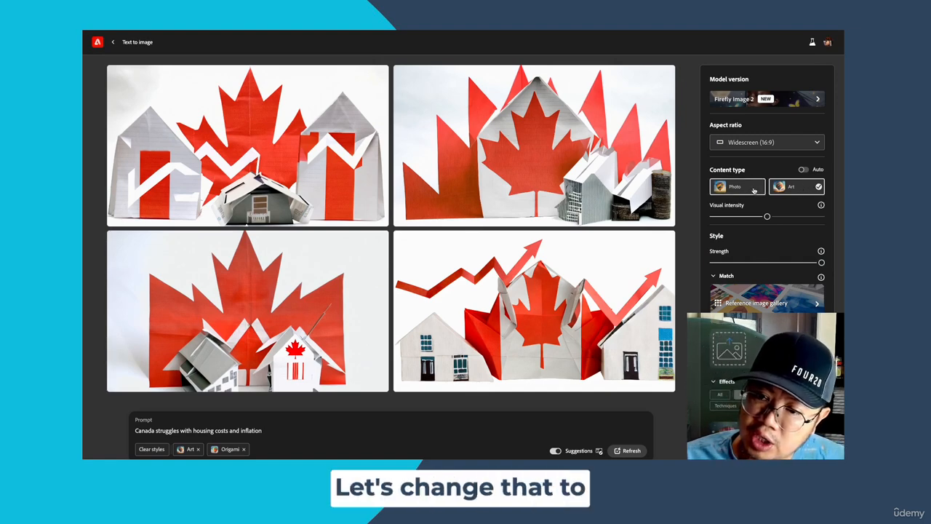
{"action": "left_click", "coordinate": [754, 189]}
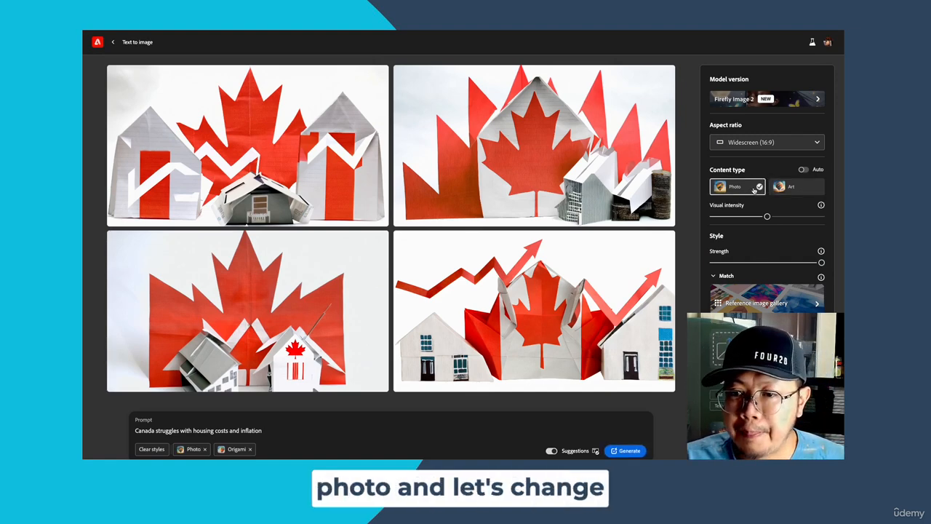
{"action": "scroll", "coordinate": [754, 189], "scroll_direction": "down", "scroll_amount": 3}
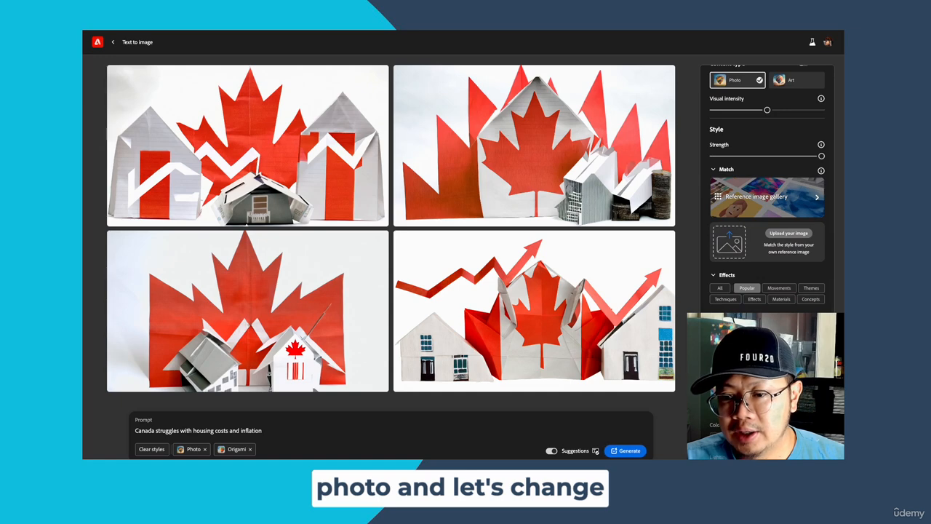
{"action": "scroll", "coordinate": [768, 357], "scroll_direction": "down", "scroll_amount": 1}
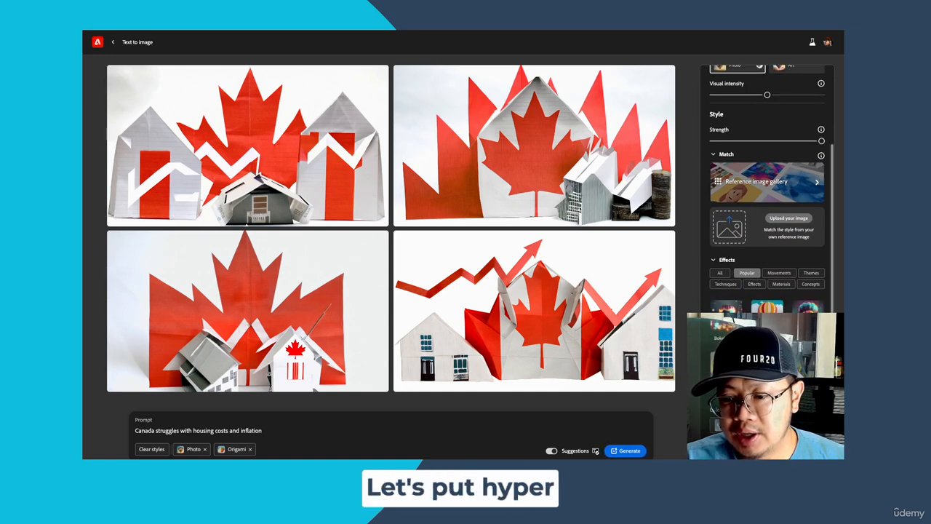
{"action": "left_click", "coordinate": [767, 364]}
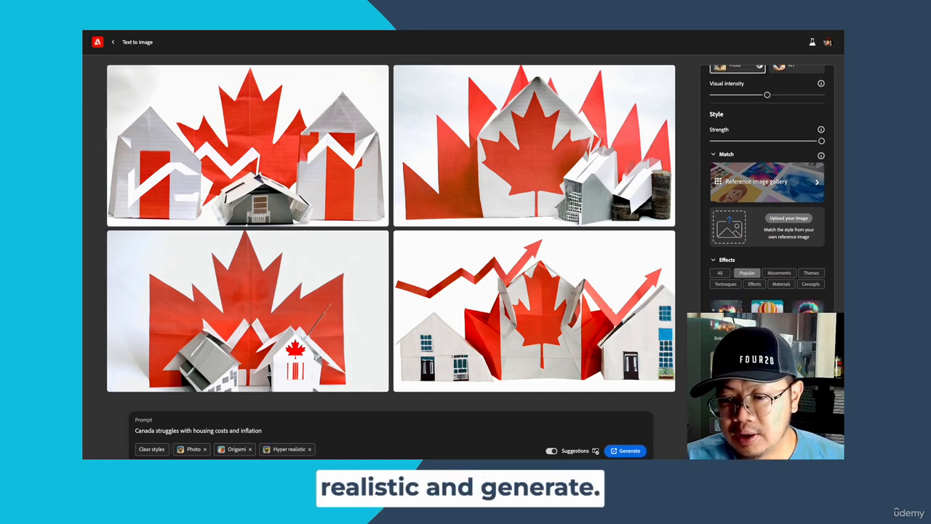
{"action": "left_click", "coordinate": [631, 451]}
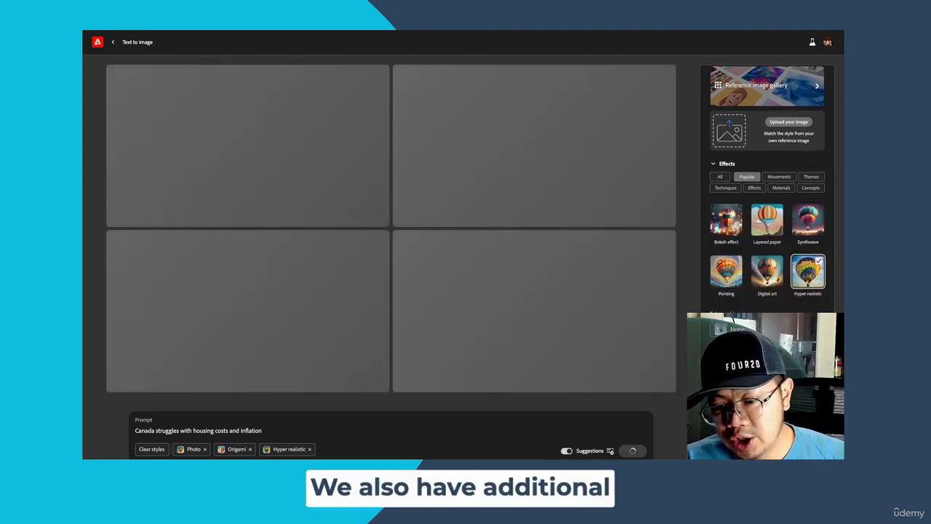
- Look through the aperture, shutter speed and field of view settings and the list of composition options without choosing one
{"action": "scroll", "coordinate": [715, 419], "scroll_direction": "down", "scroll_amount": 2}
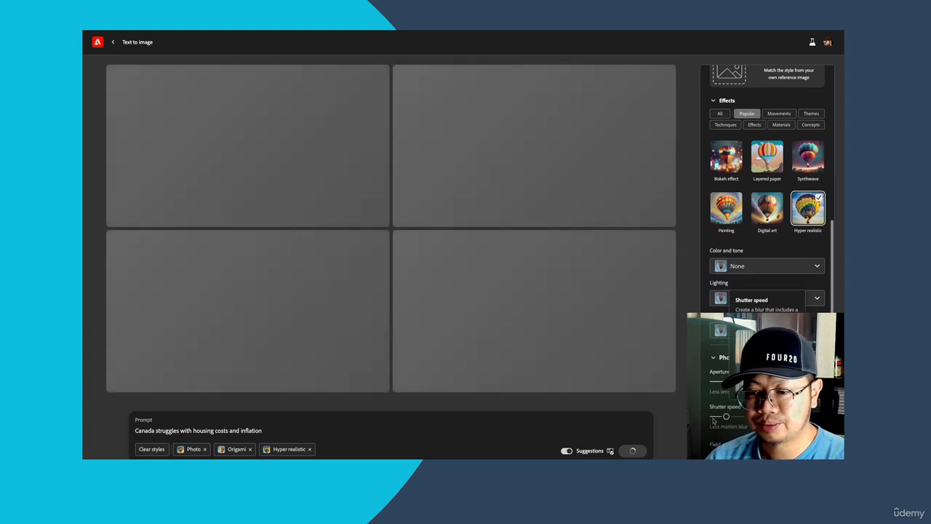
{"action": "scroll", "coordinate": [716, 393], "scroll_direction": "down", "scroll_amount": 1}
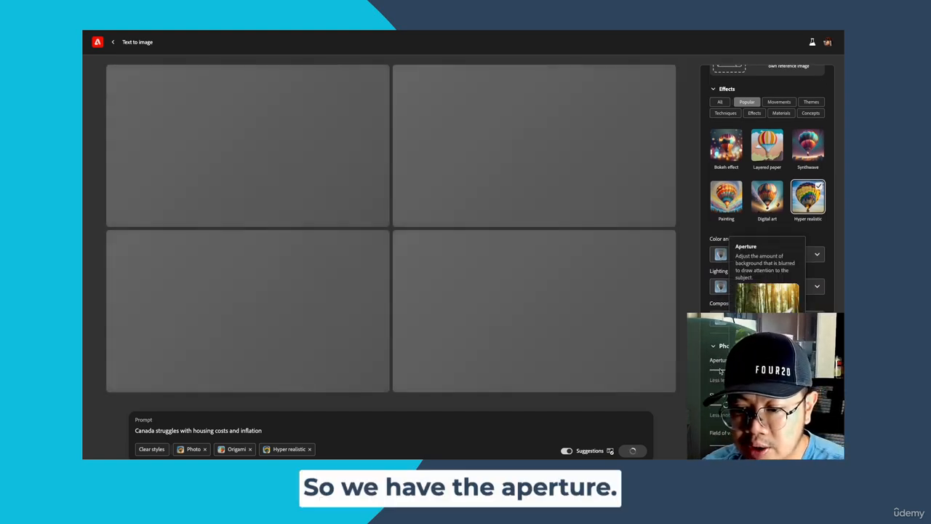
{"action": "scroll", "coordinate": [719, 373], "scroll_direction": "down", "scroll_amount": 1}
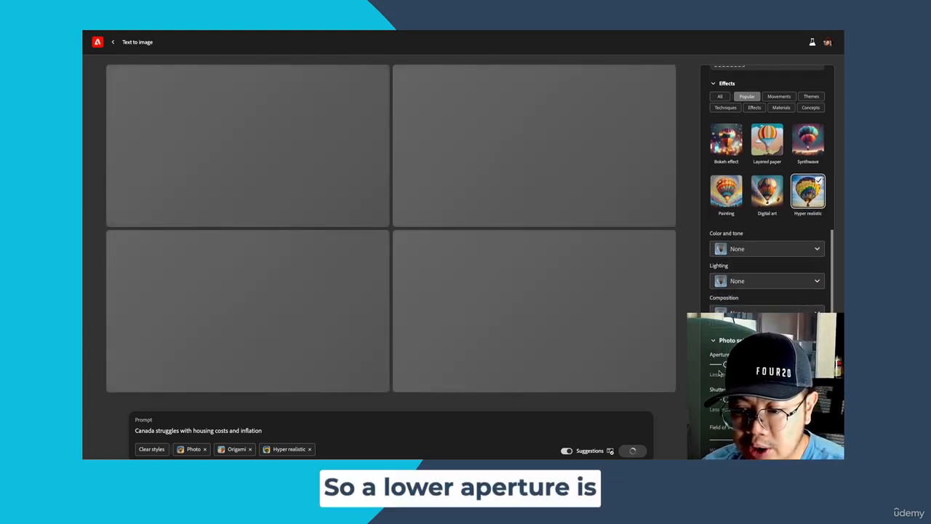
{"action": "scroll", "coordinate": [719, 374], "scroll_direction": "down", "scroll_amount": 1}
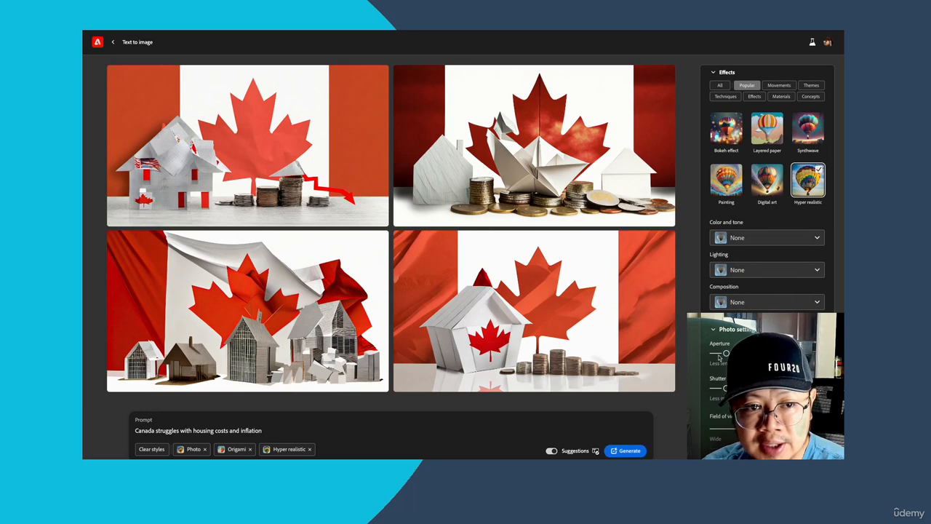
{"action": "scroll", "coordinate": [719, 356], "scroll_direction": "down", "scroll_amount": 1}
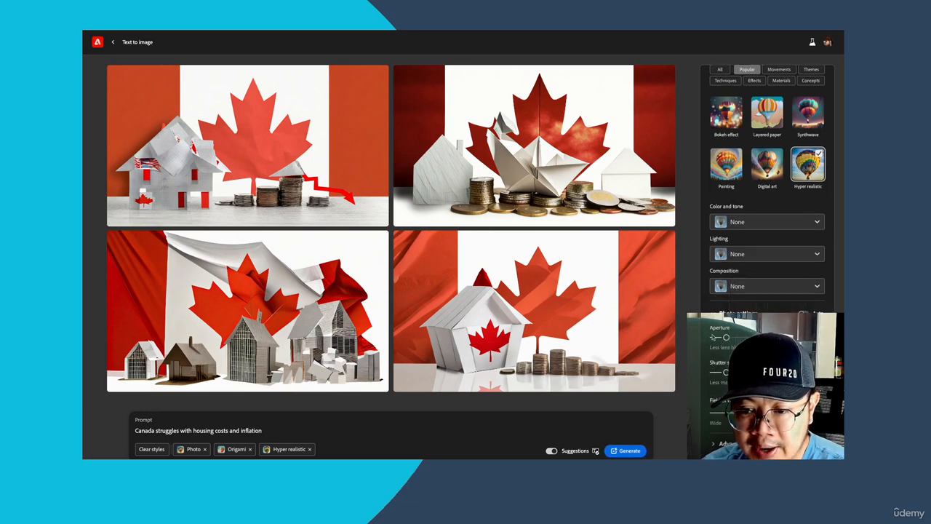
{"action": "left_click", "coordinate": [724, 286]}
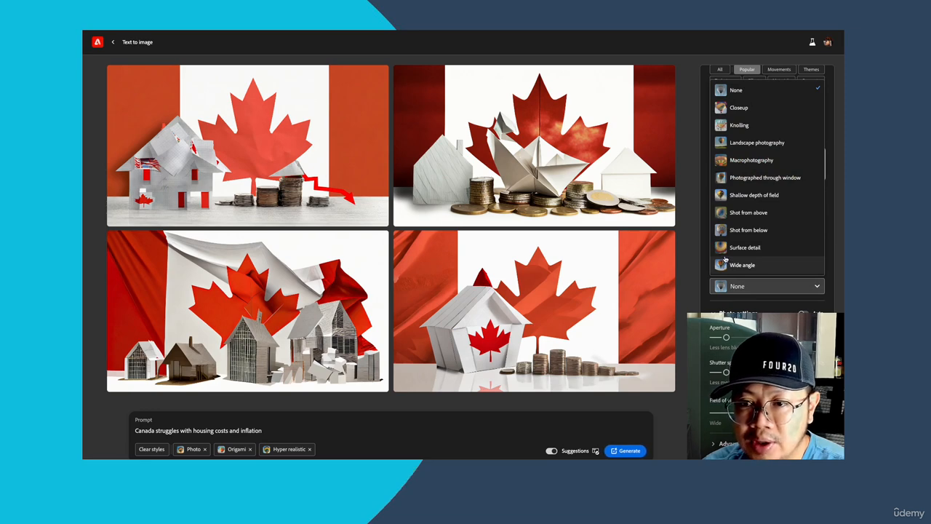
{"action": "left_click", "coordinate": [703, 256]}
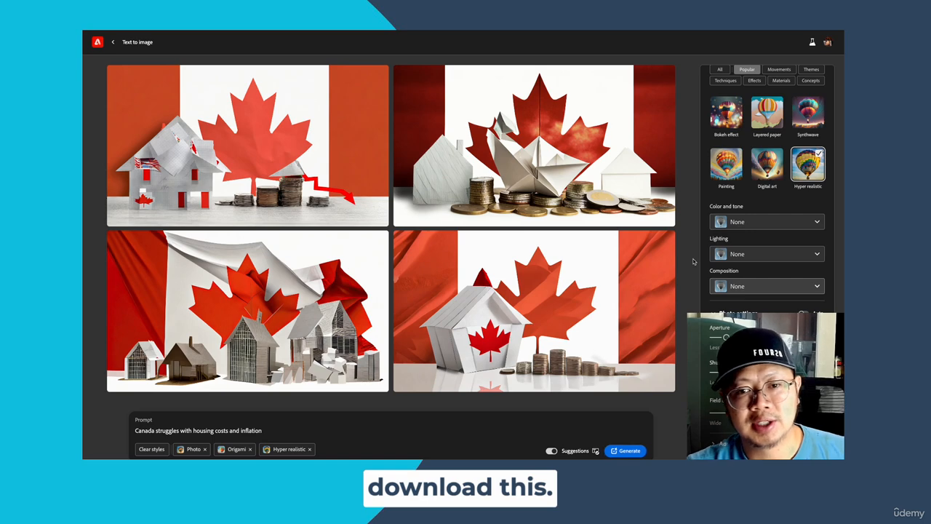
- Download the generated image with the paper house and falling red arrow, and return to Firefly in Google Chrome
{"action": "mouse_move", "coordinate": [338, 145]}
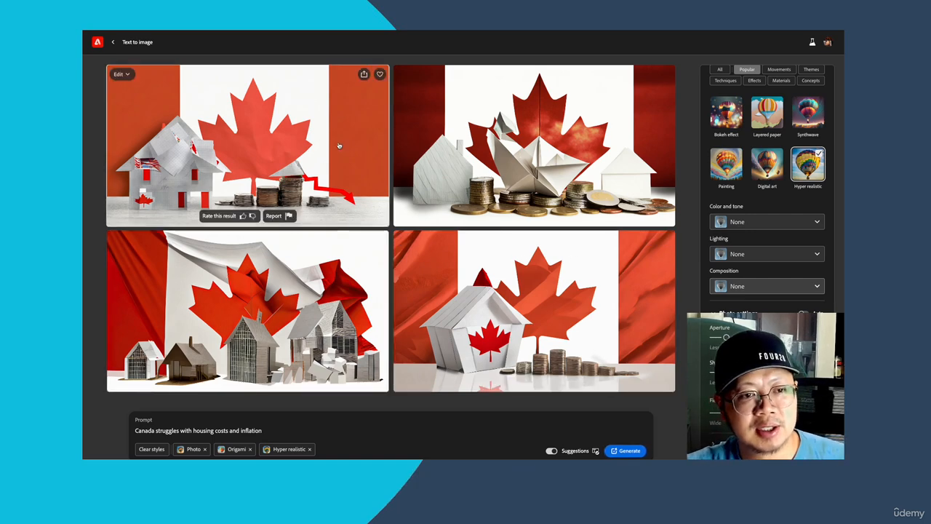
{"action": "left_click", "coordinate": [364, 74]}
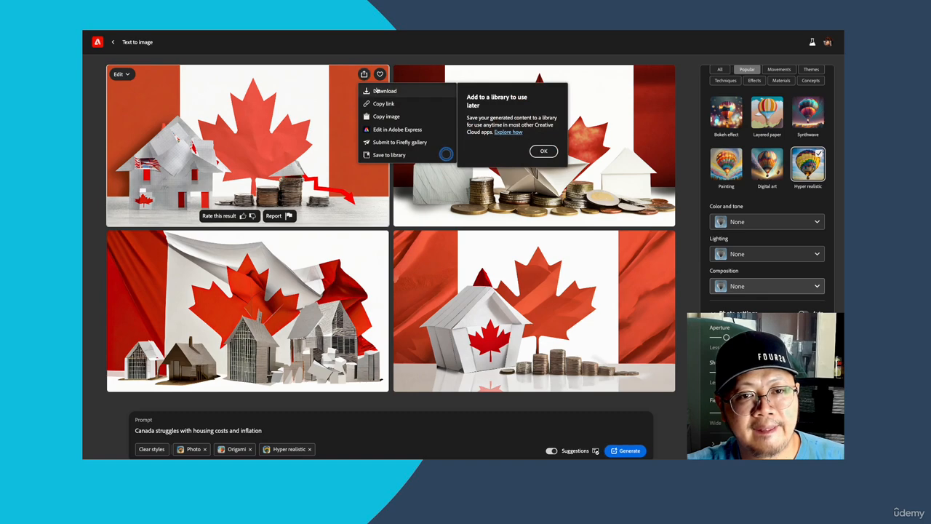
{"action": "left_click", "coordinate": [376, 90]}
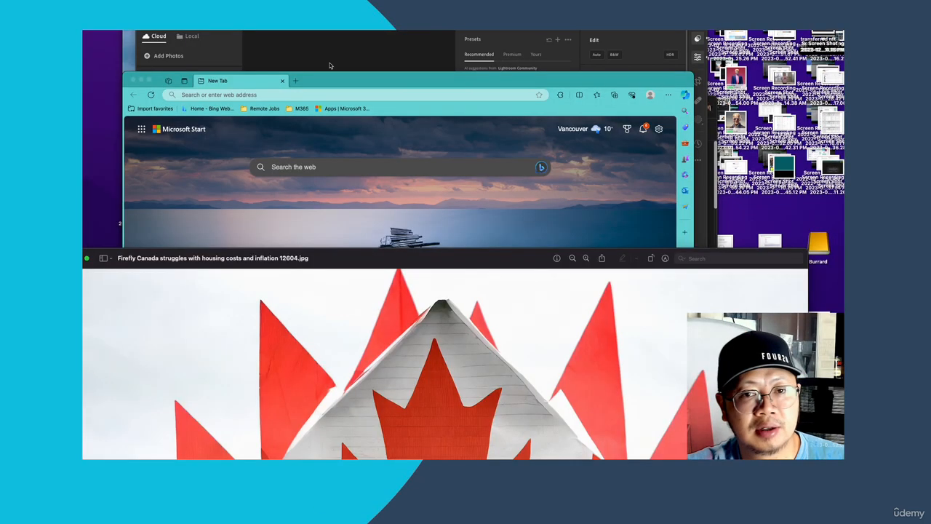
{"action": "mouse_move", "coordinate": [570, 457]}
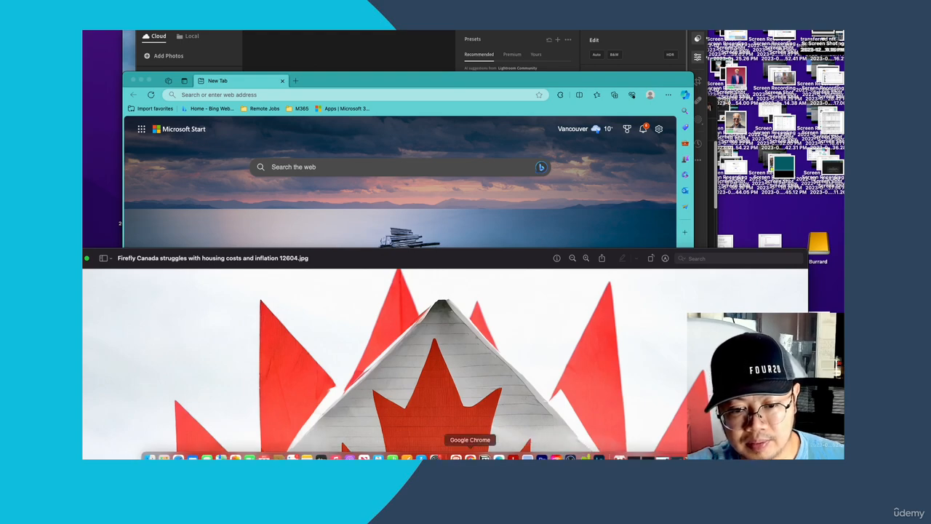
{"action": "left_click", "coordinate": [470, 457]}
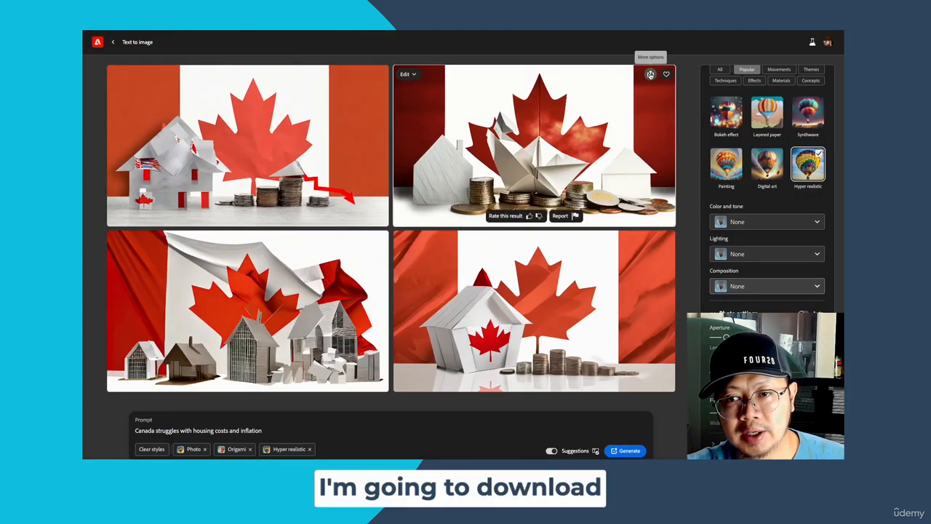
- Download the generated image with the paper boat on coins between two houses, and switch back to Firefly in Google Chrome
{"action": "left_click", "coordinate": [650, 74]}
{"action": "left_click", "coordinate": [663, 91]}
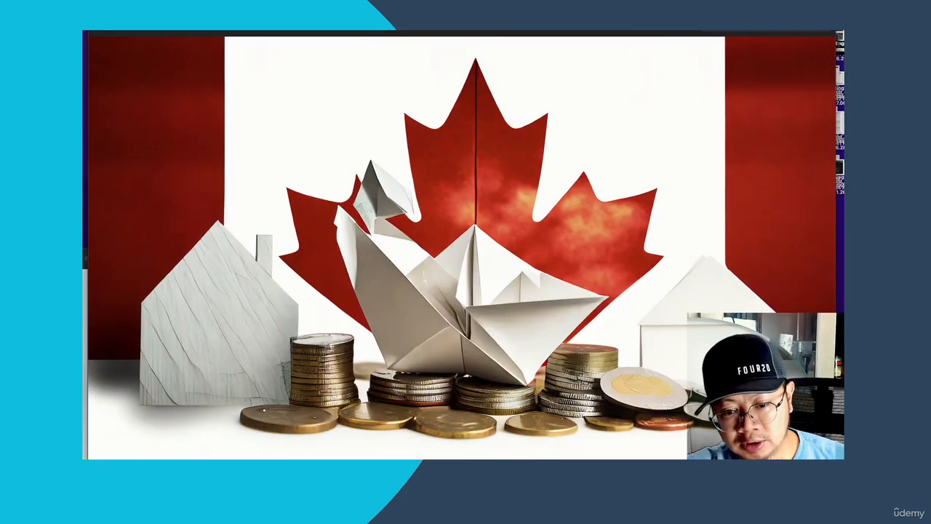
{"action": "mouse_move", "coordinate": [571, 457]}
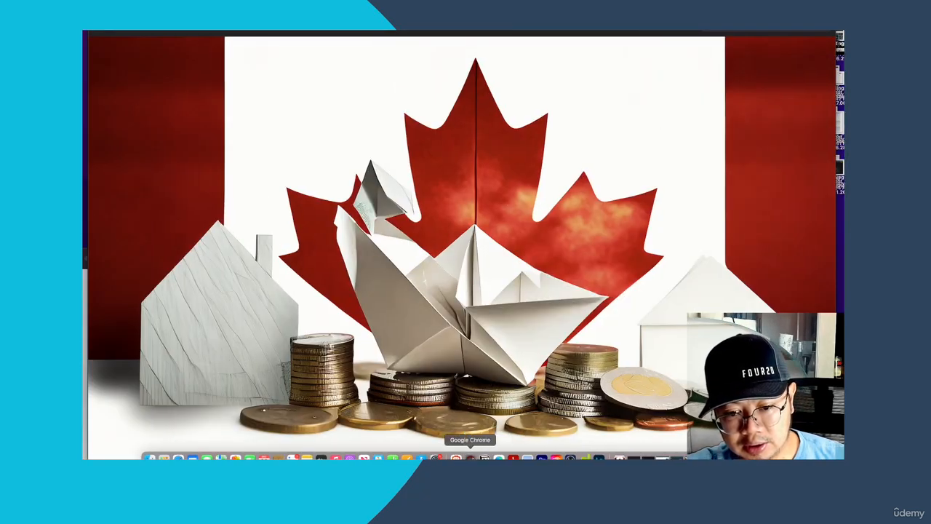
{"action": "left_click", "coordinate": [449, 458]}
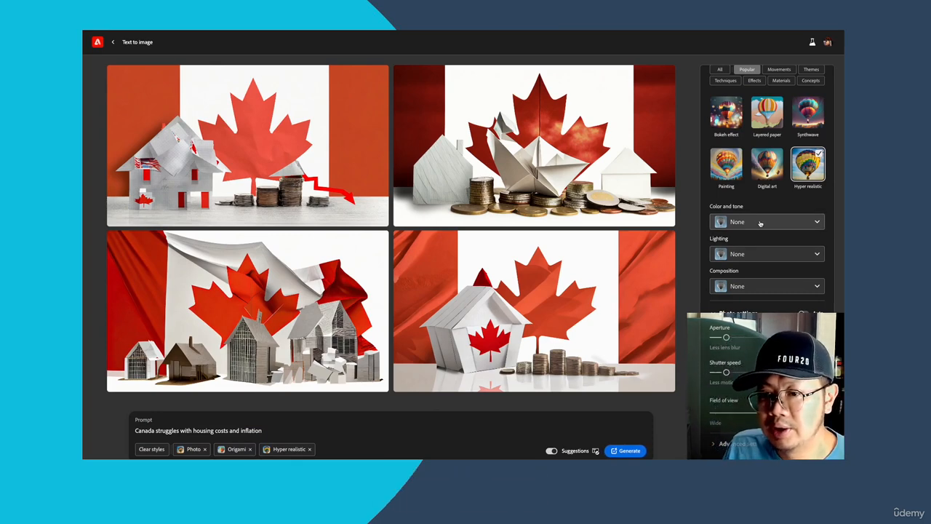
- Add the Bokeh effect alongside Hyper realistic and set the color and tone to Muted color
{"action": "scroll", "coordinate": [761, 218], "scroll_direction": "up", "scroll_amount": 2}
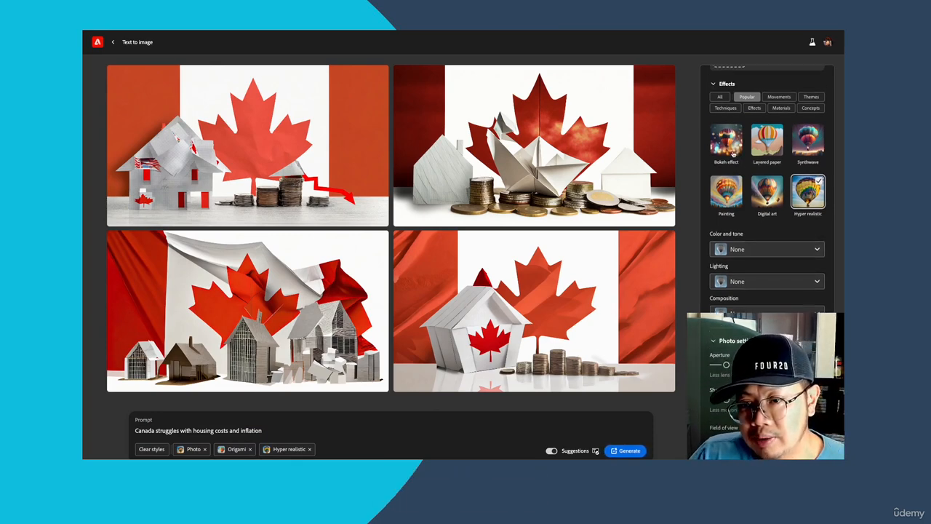
{"action": "left_click", "coordinate": [733, 146]}
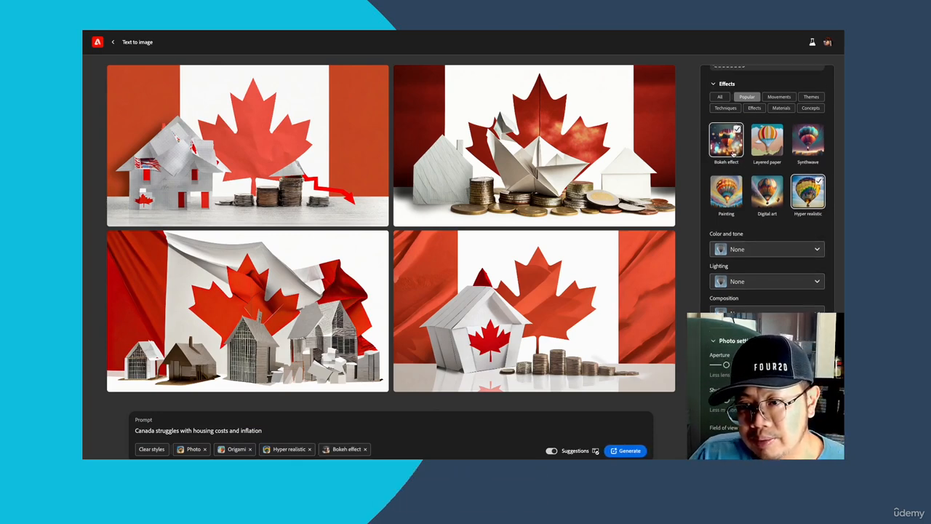
{"action": "left_click", "coordinate": [766, 249]}
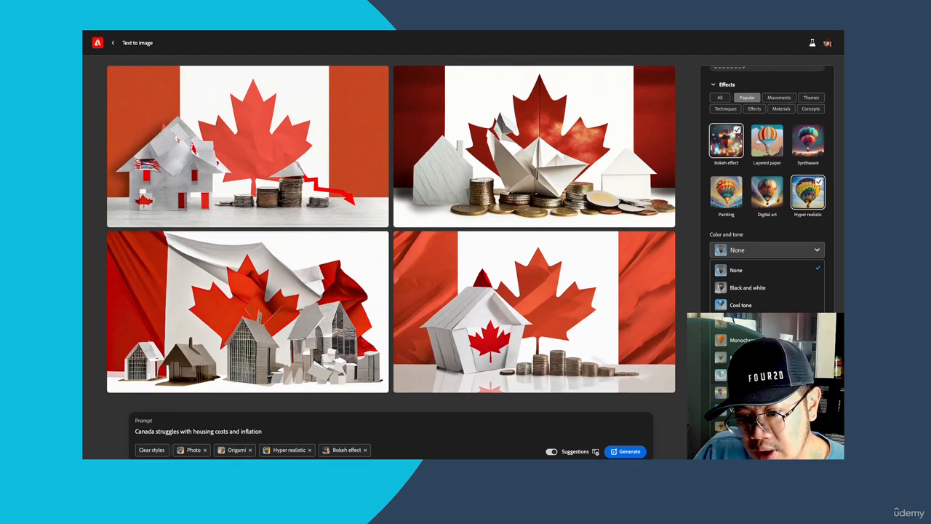
{"action": "left_click", "coordinate": [750, 357]}
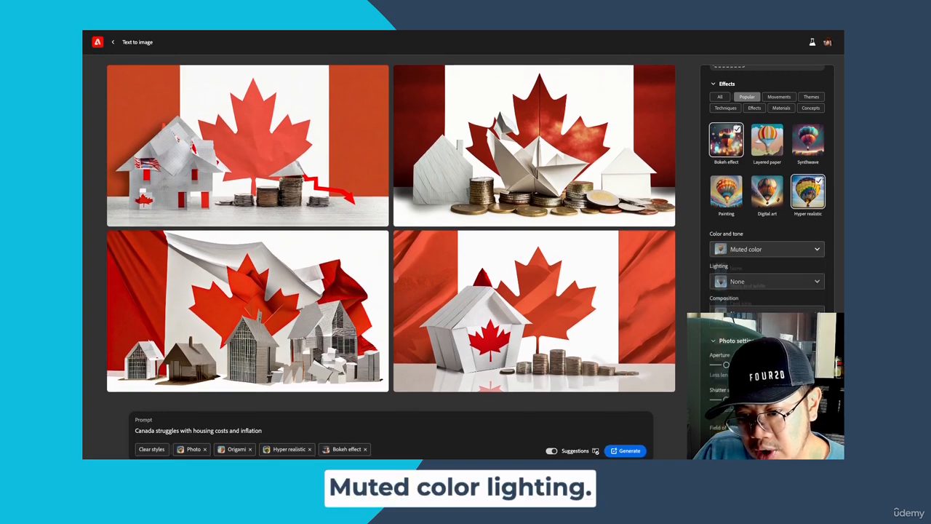
- Set the lighting to Dramatic light and the composition to Shot from above
{"action": "left_click", "coordinate": [766, 281]}
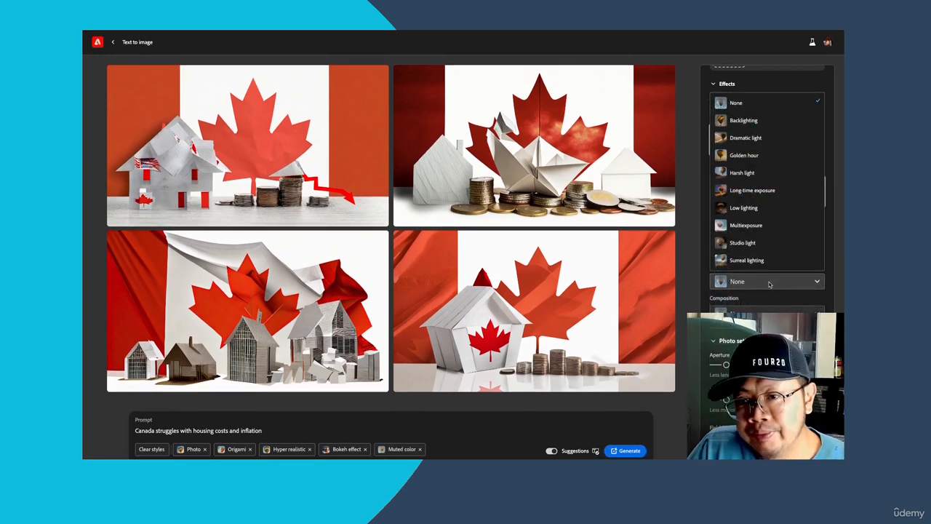
{"action": "left_click", "coordinate": [759, 142]}
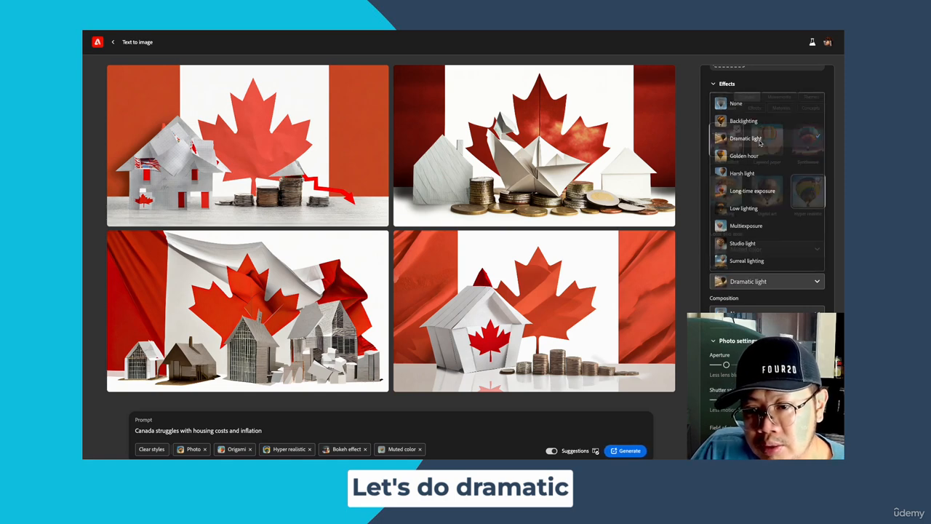
{"action": "scroll", "coordinate": [761, 288], "scroll_direction": "down", "scroll_amount": 1}
{"action": "left_click", "coordinate": [761, 290]}
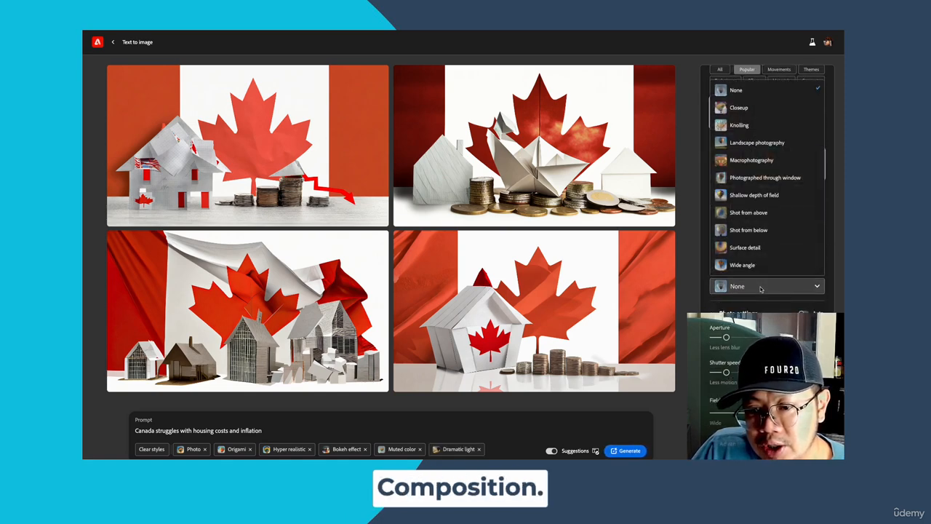
{"action": "left_click", "coordinate": [754, 216]}
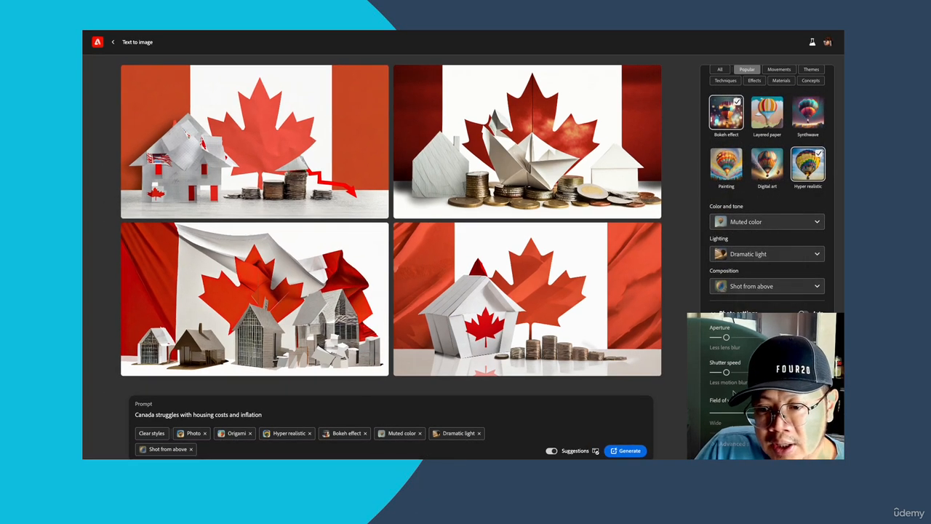
- Adjust the aperture setting and generate new images with the chosen styles
{"action": "mouse_move", "coordinate": [725, 339]}
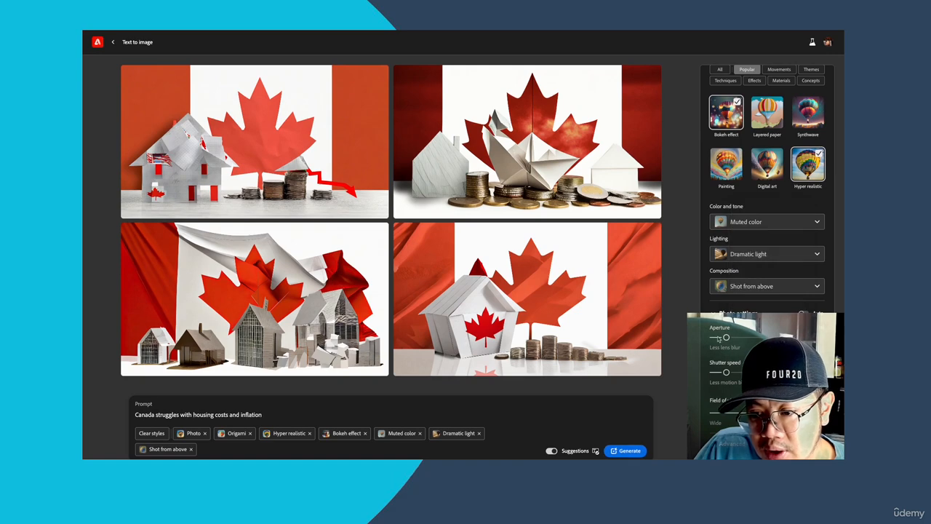
{"action": "left_click_drag", "start_coordinate": [725, 339], "coordinate": [716, 339]}
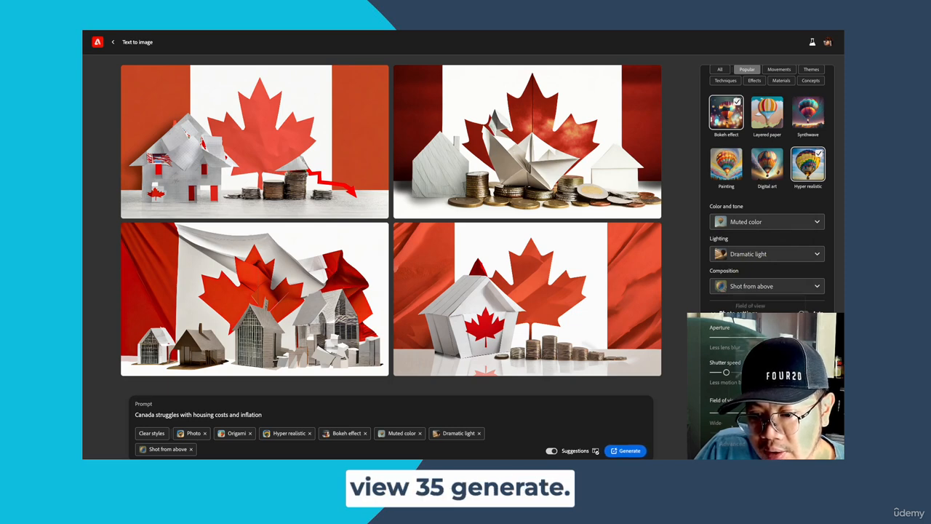
{"action": "left_click", "coordinate": [639, 451]}
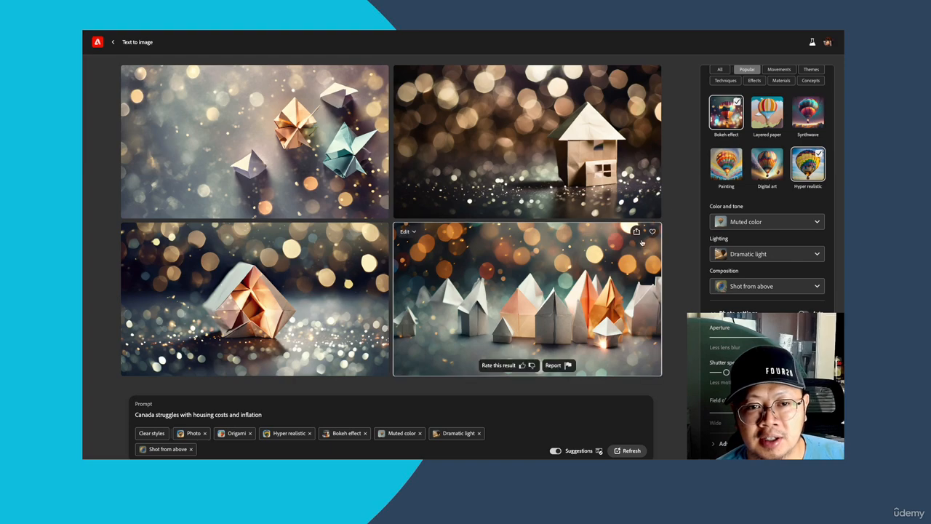
- Download the generated image showing the row of origami houses, and return to Firefly in Google Chrome
{"action": "left_click", "coordinate": [637, 231]}
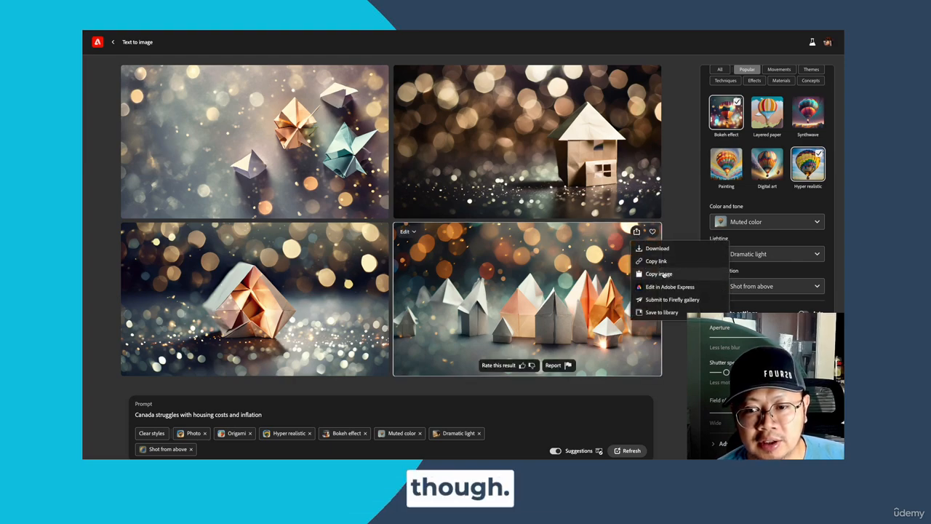
{"action": "left_click", "coordinate": [656, 249]}
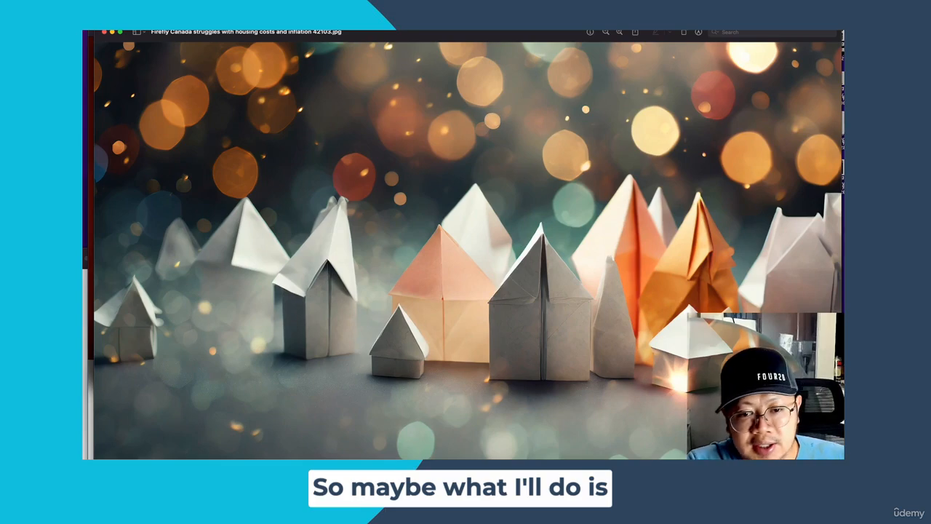
{"action": "mouse_move", "coordinate": [485, 458]}
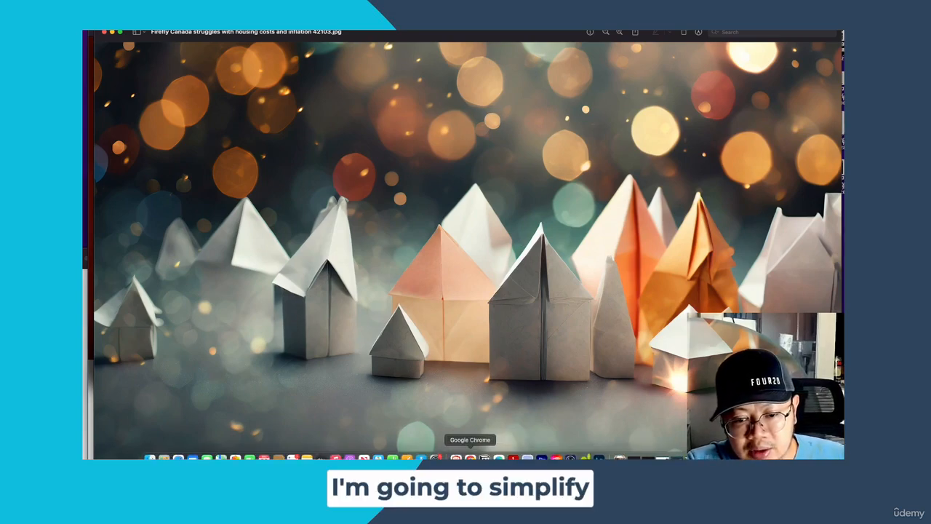
{"action": "left_click", "coordinate": [470, 458]}
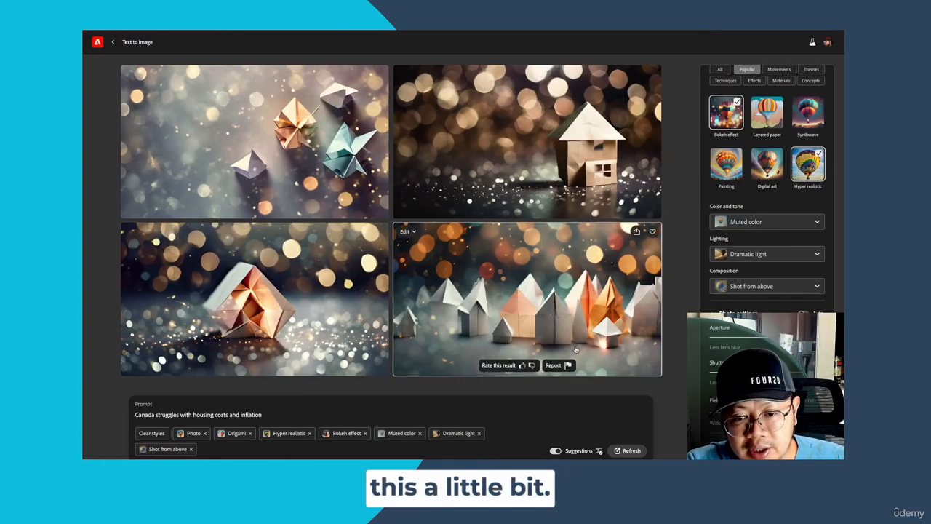
- Submit the image of the row of origami houses to the Firefly gallery
{"action": "left_click", "coordinate": [637, 232]}
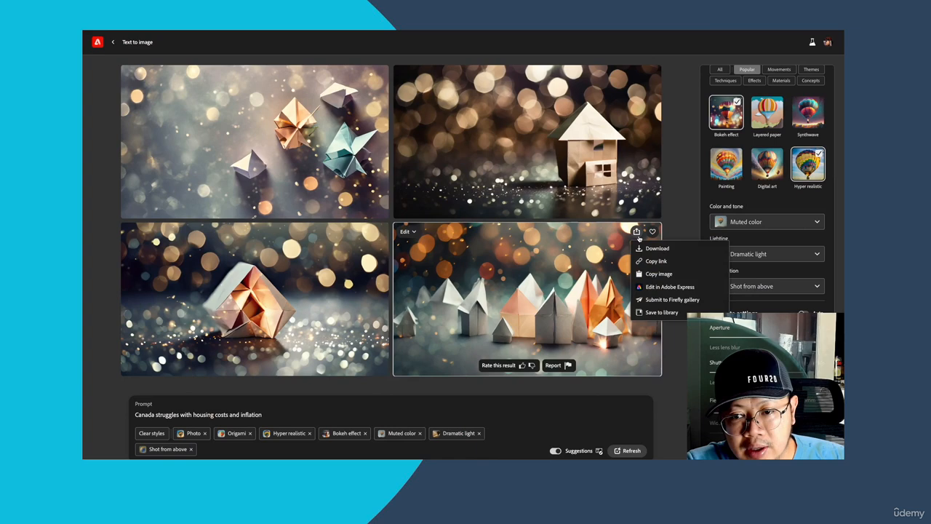
{"action": "left_click", "coordinate": [654, 303]}
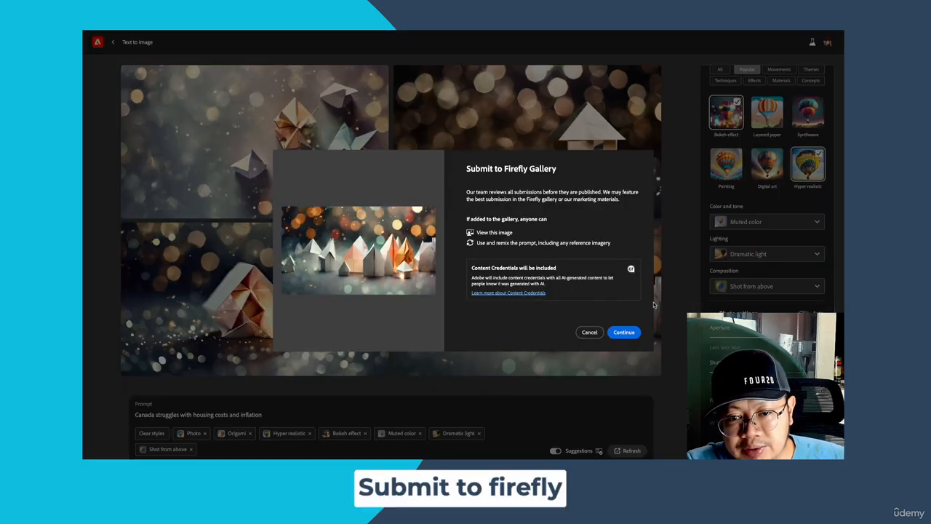
{"action": "left_click", "coordinate": [623, 332]}
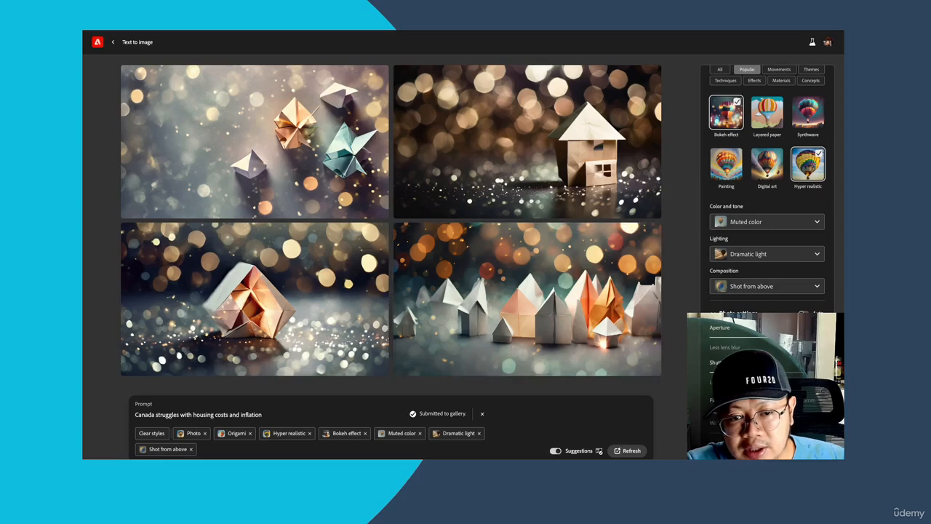
- Remove the Origami style, set the composition to Wide angle and generate new images
{"action": "left_click", "coordinate": [250, 433]}
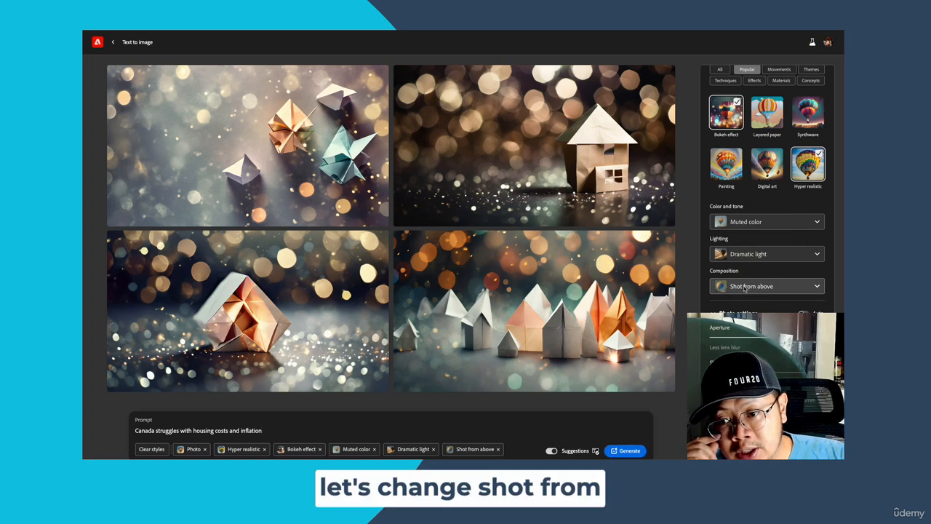
{"action": "left_click", "coordinate": [746, 287]}
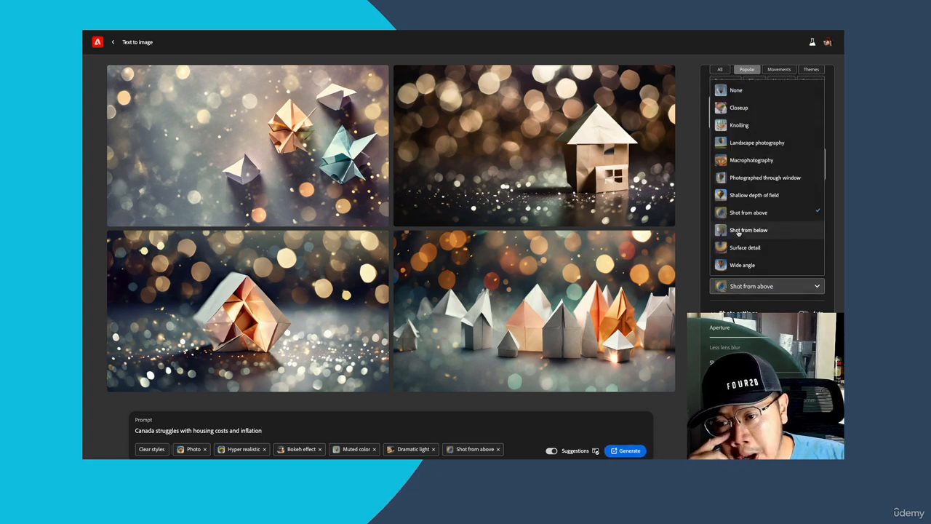
{"action": "left_click", "coordinate": [739, 266]}
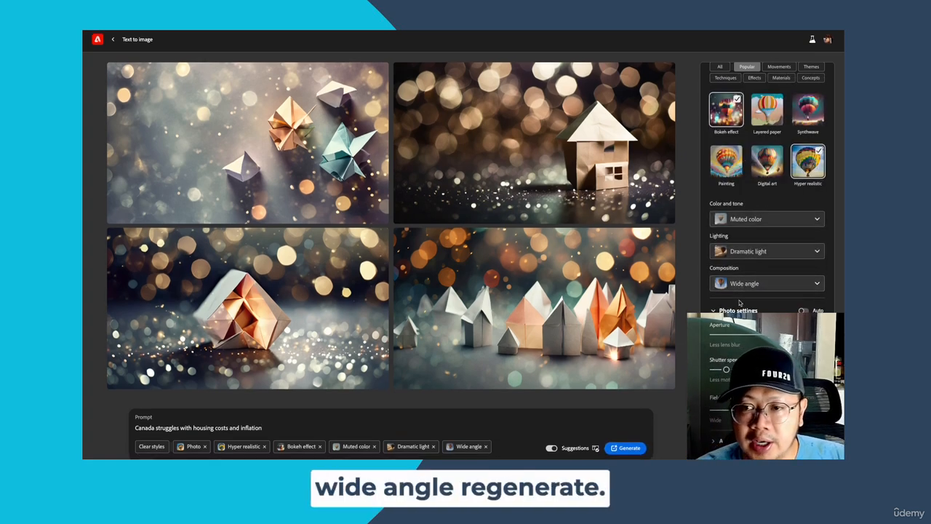
{"action": "left_click", "coordinate": [628, 451]}
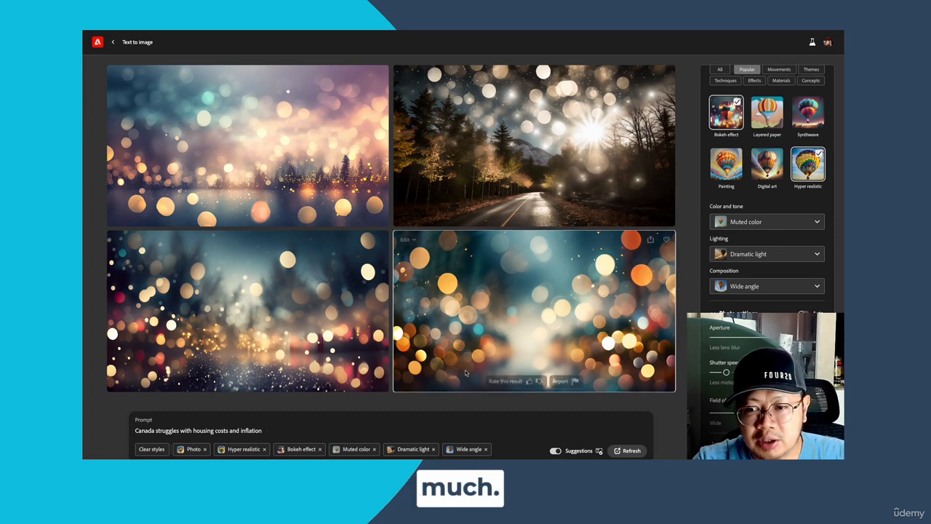
- Remove the Bokeh effect and Dramatic light styles and regenerate the images
{"action": "left_click", "coordinate": [726, 112]}
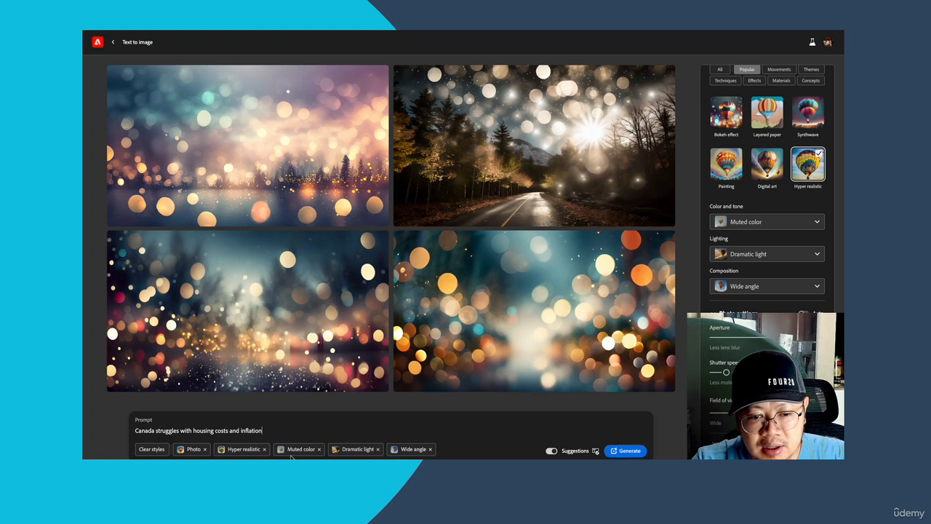
{"action": "left_click", "coordinate": [377, 449]}
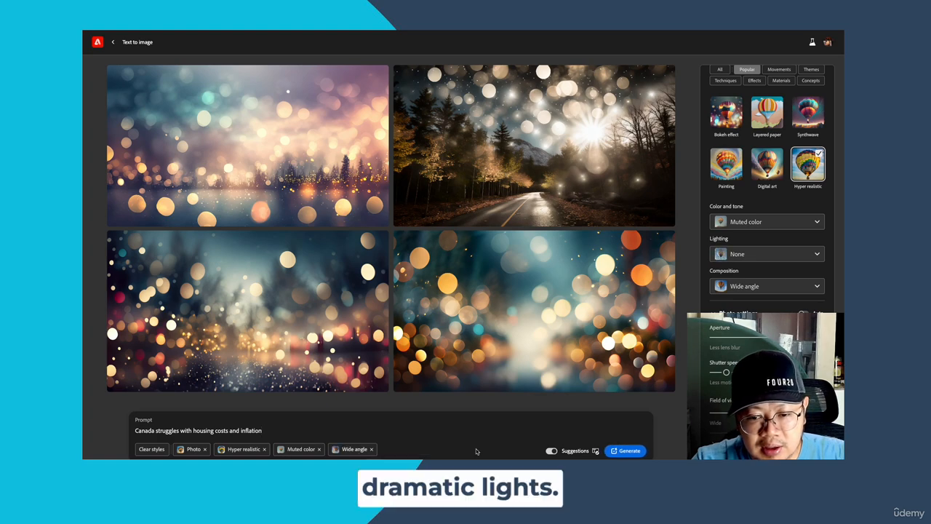
{"action": "left_click", "coordinate": [633, 451]}
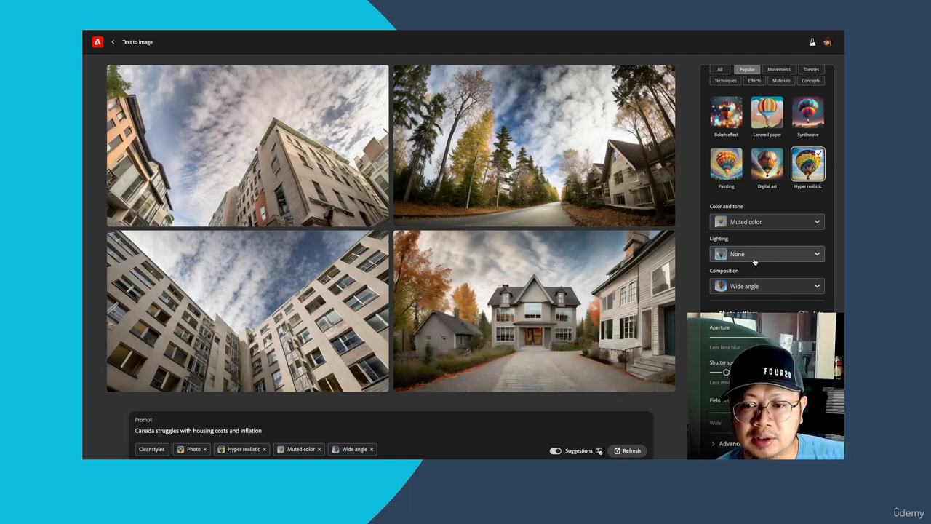
- Set the lighting back to Dramatic light, keeping the Hyper realistic, Muted color and Wide angle styles
{"action": "left_click", "coordinate": [754, 261]}
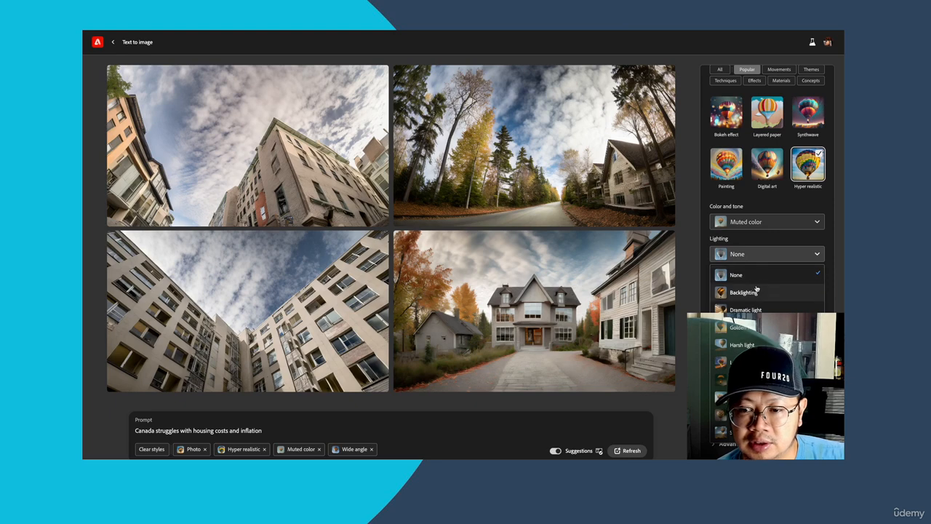
{"action": "left_click", "coordinate": [753, 310]}
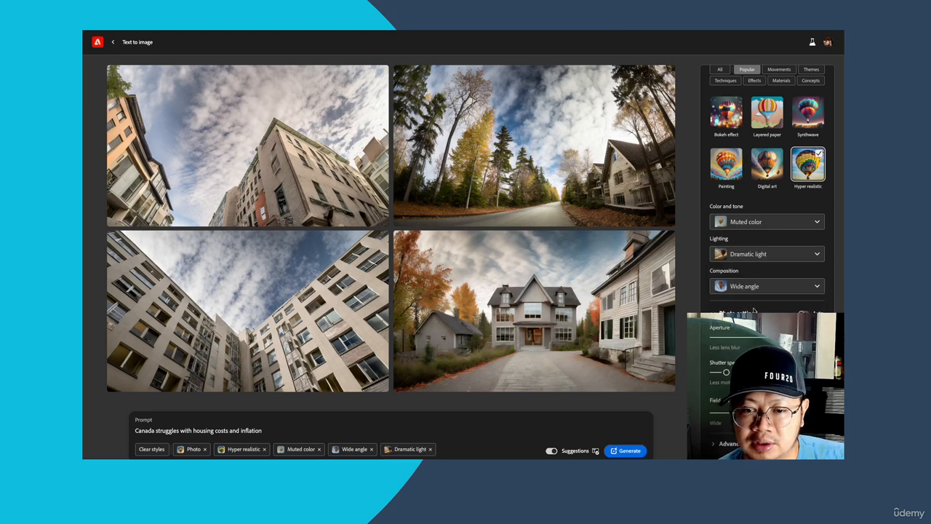
- Change "Canada" at the start of the prompt to "Canadian flag with people looking at houses as they"
{"action": "left_click", "coordinate": [156, 431]}
{"action": "key", "text": "BackSpace"}
{"action": "key", "text": "BackSpace"}
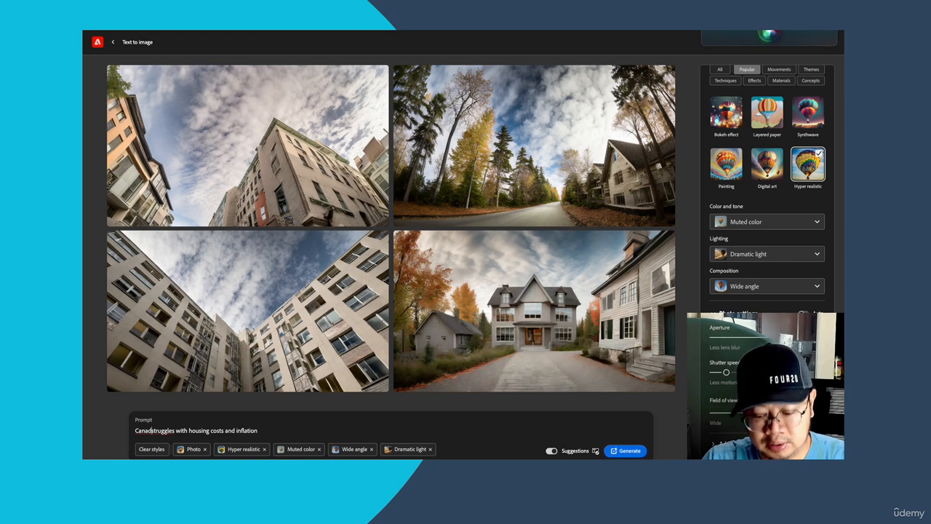
{"action": "type", "text": "ian fa"}
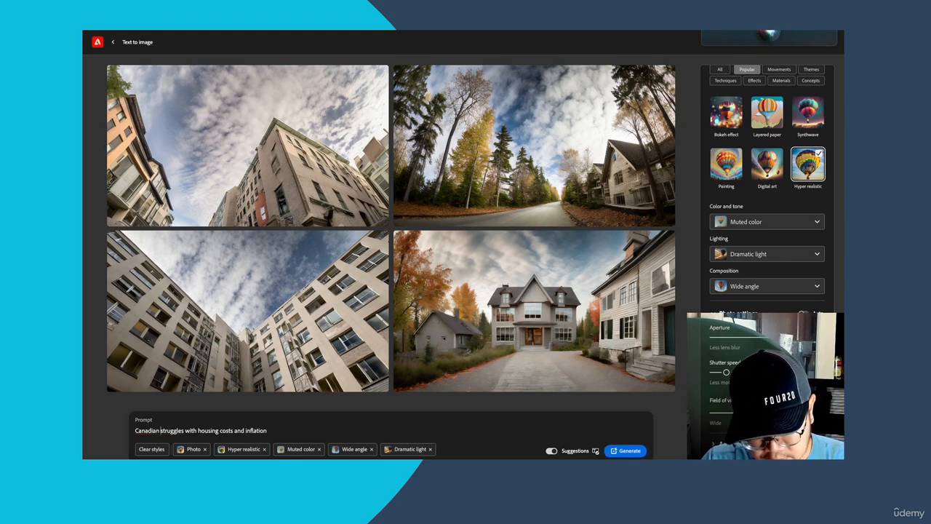
{"action": "type", "text": "ag with people"}
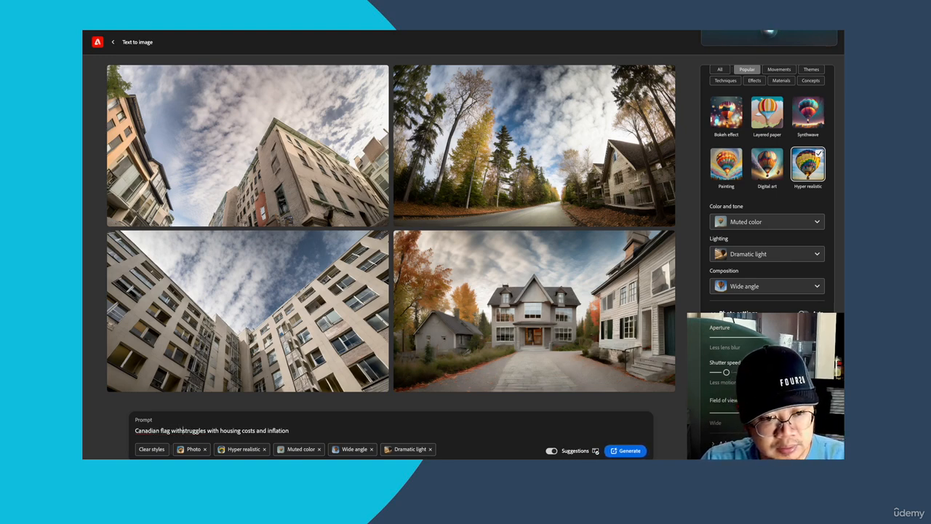
{"action": "type", "text": " looking "}
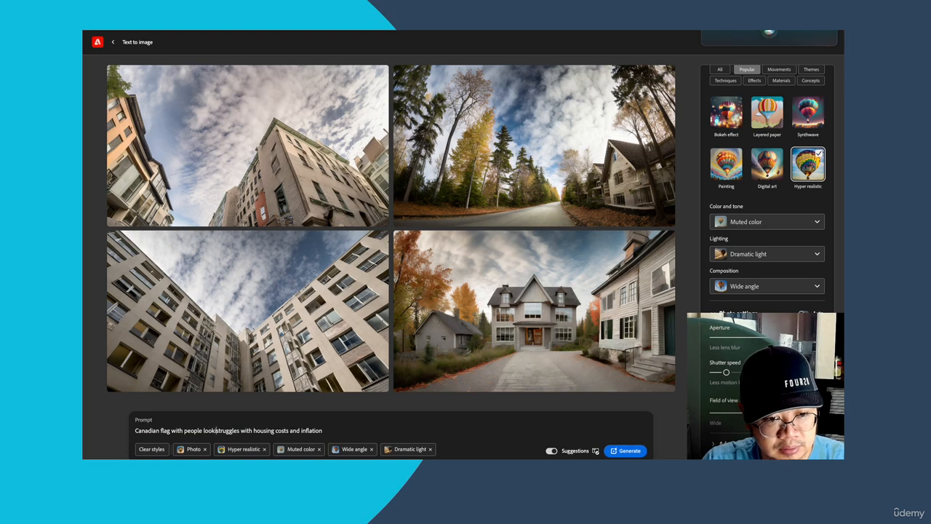
{"action": "type", "text": "at house "}
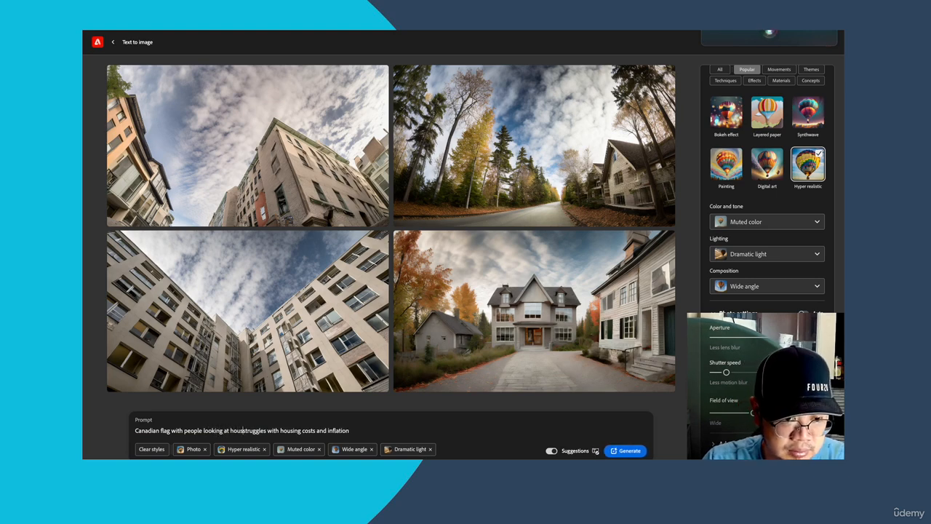
{"action": "type", "text": "s as they"}
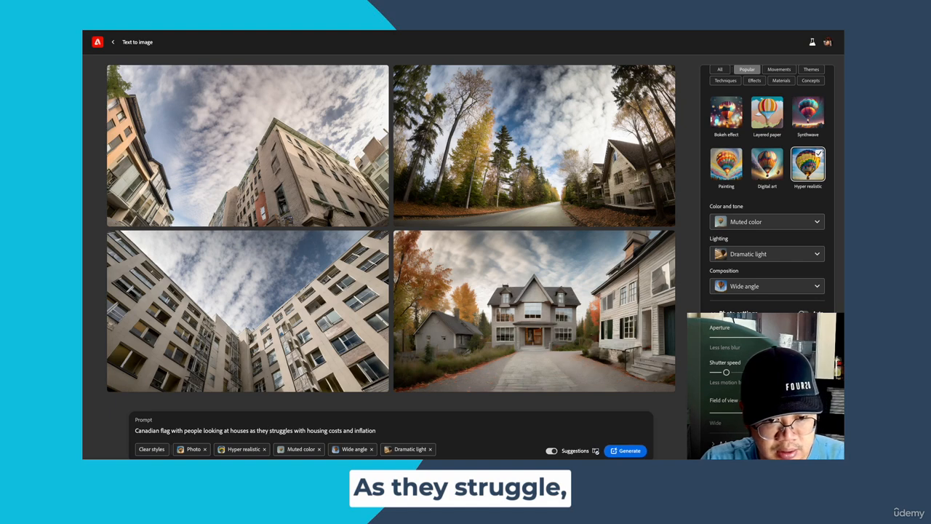
- Correct "struggles" to "struggle" in the prompt and generate new images
{"action": "left_click", "coordinate": [293, 430]}
{"action": "key", "text": "BackSpace"}
{"action": "key", "text": "BackSpace"}
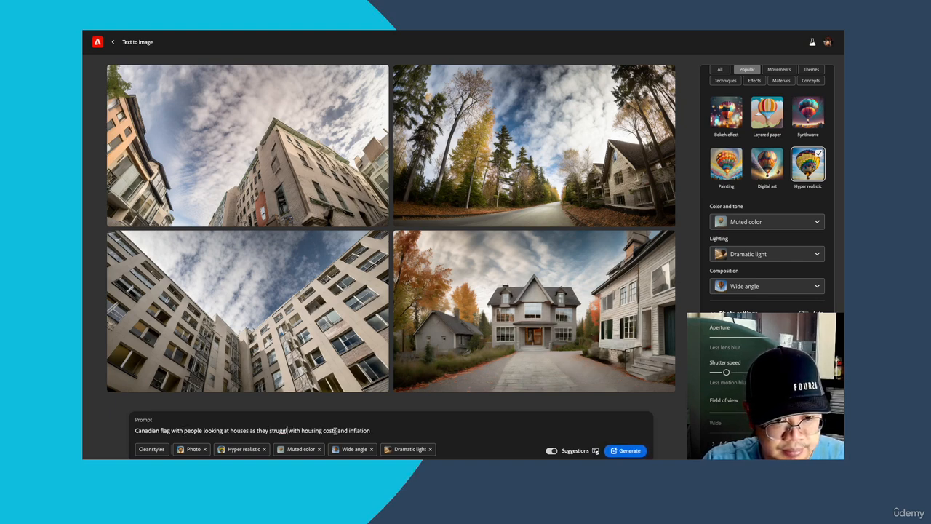
{"action": "type", "text": "e"}
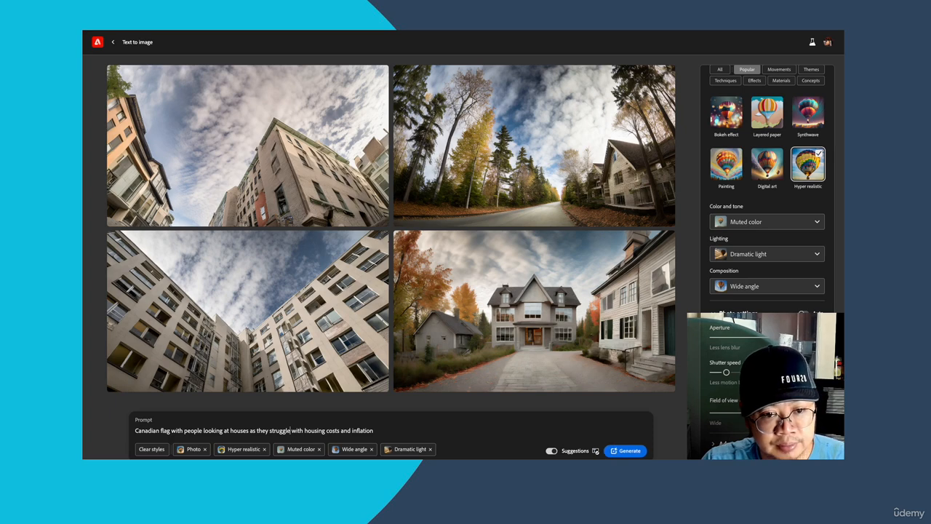
{"action": "key", "text": "Return"}
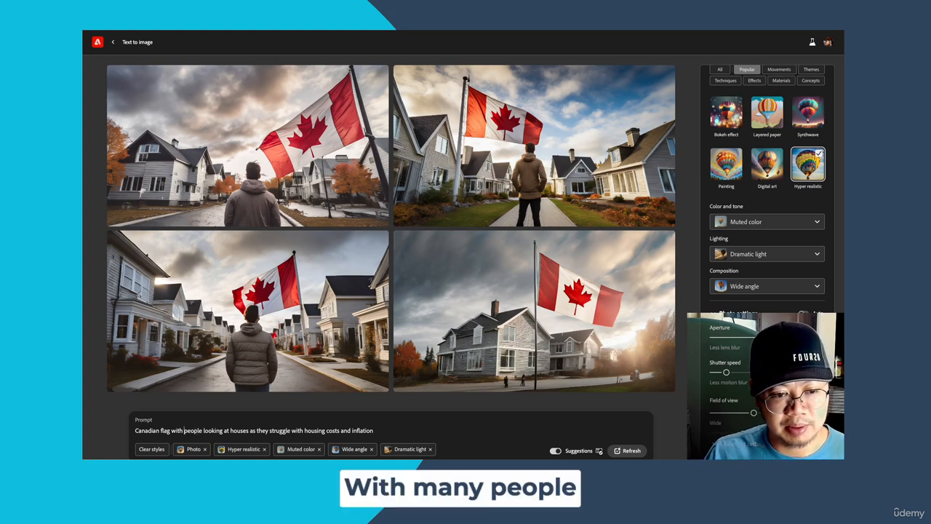
- Insert "many" before "people" in the prompt
{"action": "type", "text": "many"}
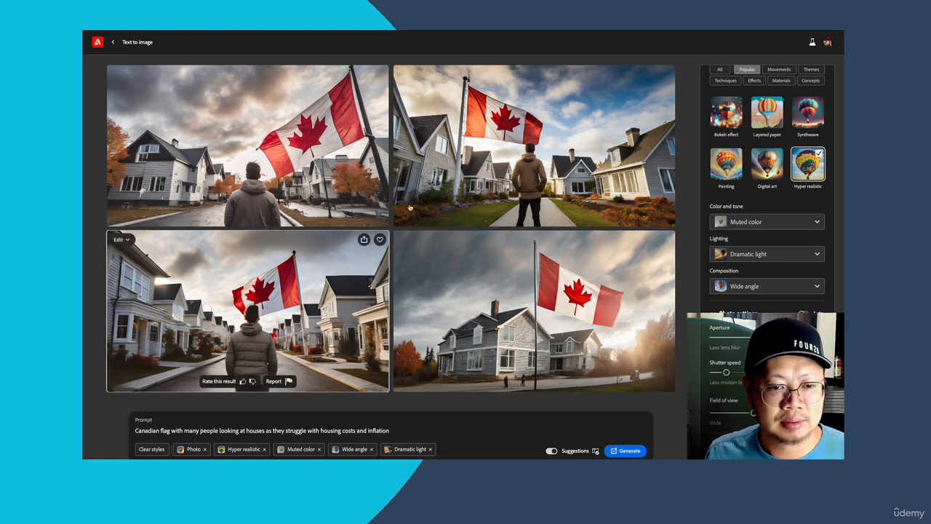
- Show images similar to the one of the man on the path facing the flag, and save that image to favorites
{"action": "left_click", "coordinate": [405, 74]}
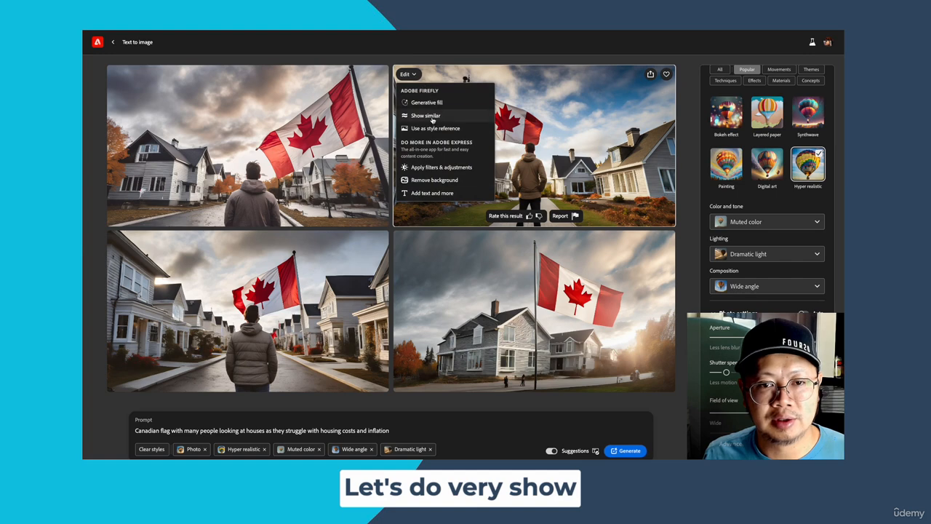
{"action": "left_click", "coordinate": [432, 116]}
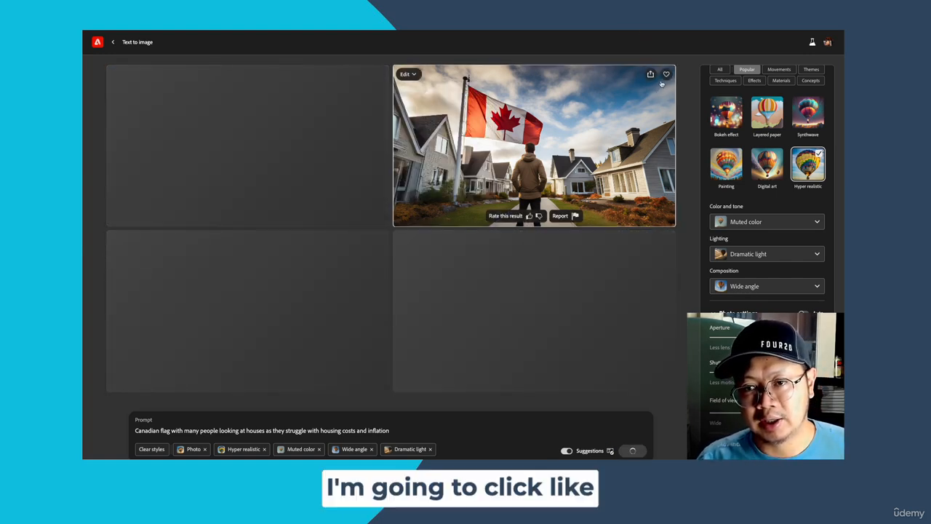
{"action": "left_click", "coordinate": [667, 74]}
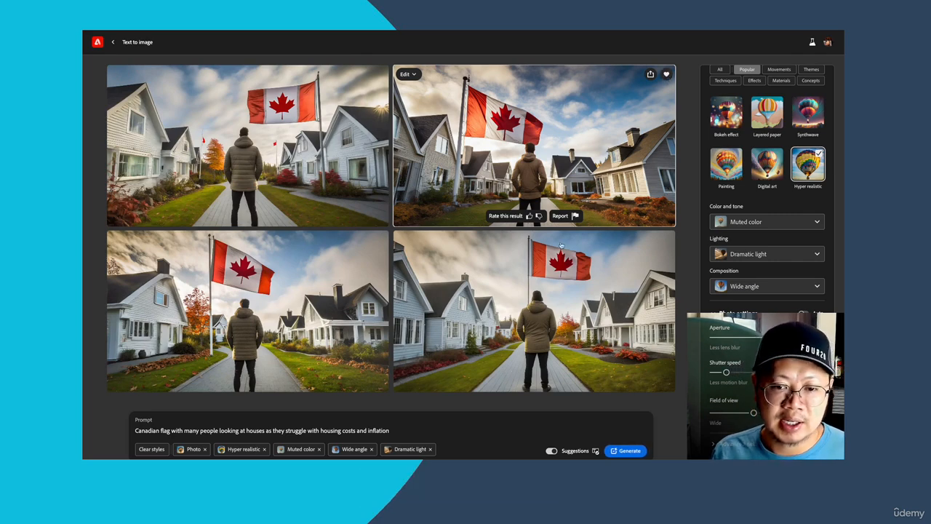
- Generate new images from the prompt with many people, retrying the failed generation
{"action": "left_click", "coordinate": [626, 451]}
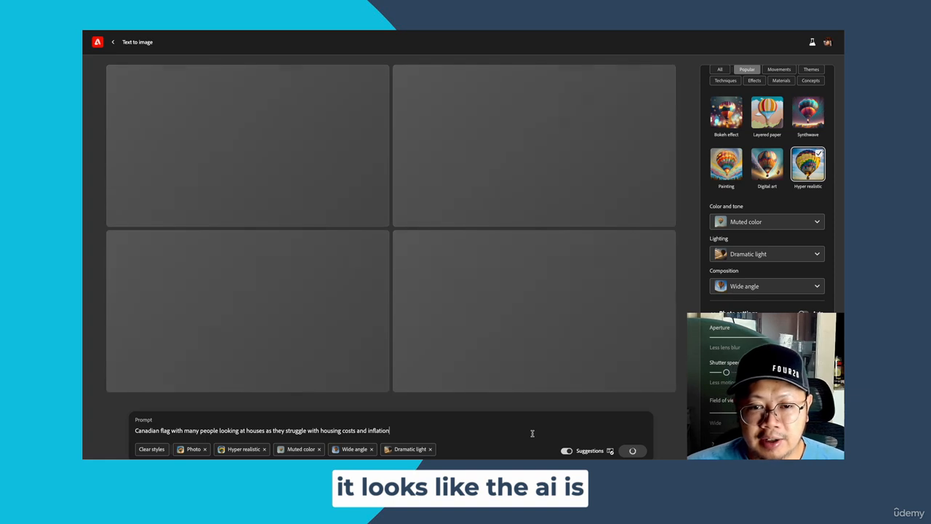
{"action": "double_click", "coordinate": [528, 432]}
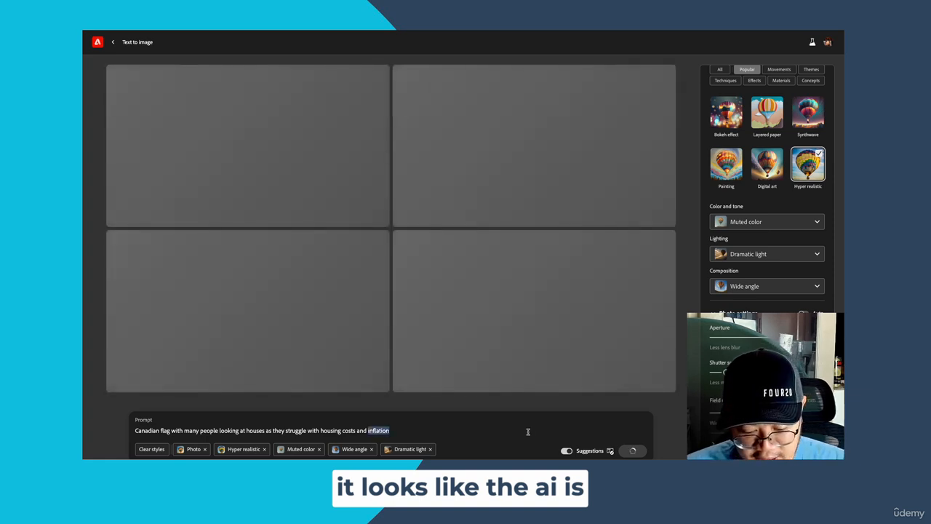
{"action": "triple_click", "coordinate": [528, 432]}
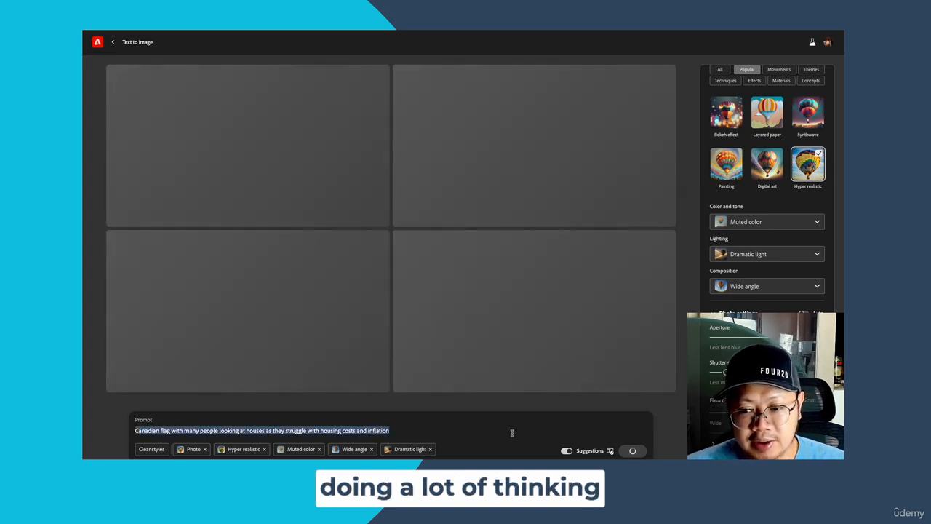
{"action": "left_click", "coordinate": [505, 433]}
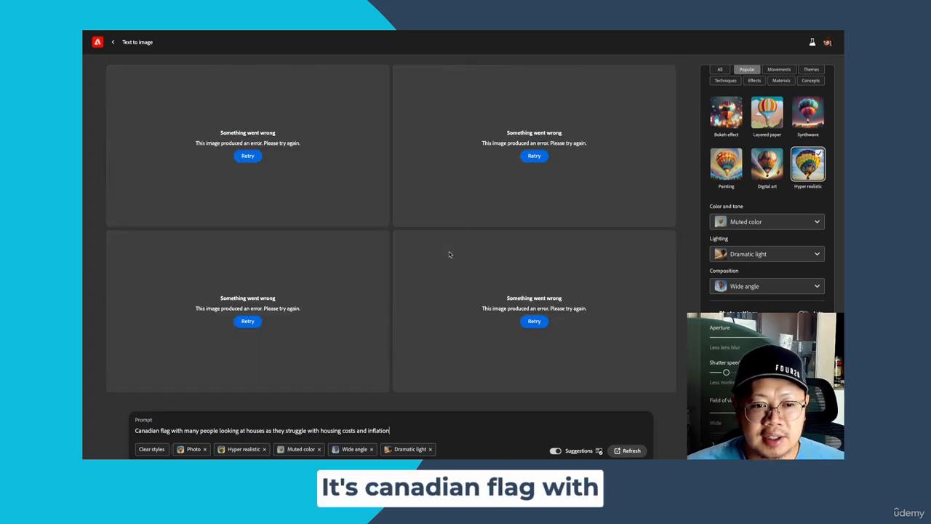
{"action": "left_click", "coordinate": [542, 321]}
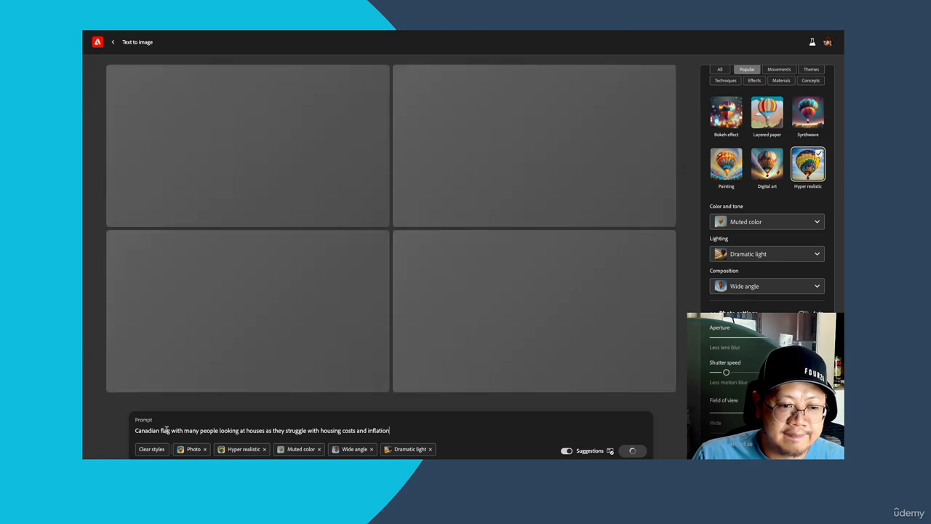
- Delete the word "flag" from the prompt
{"action": "double_click", "coordinate": [165, 431]}
{"action": "key", "text": "BackSpace"}
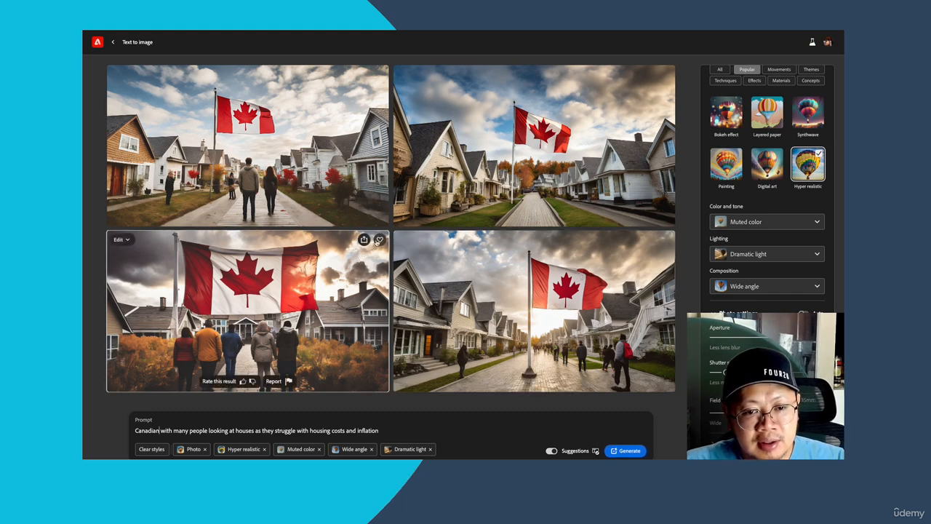
- Save the image of five people standing before the large flag to favorites and open it for editing in Adobe Express
{"action": "left_click", "coordinate": [380, 239]}
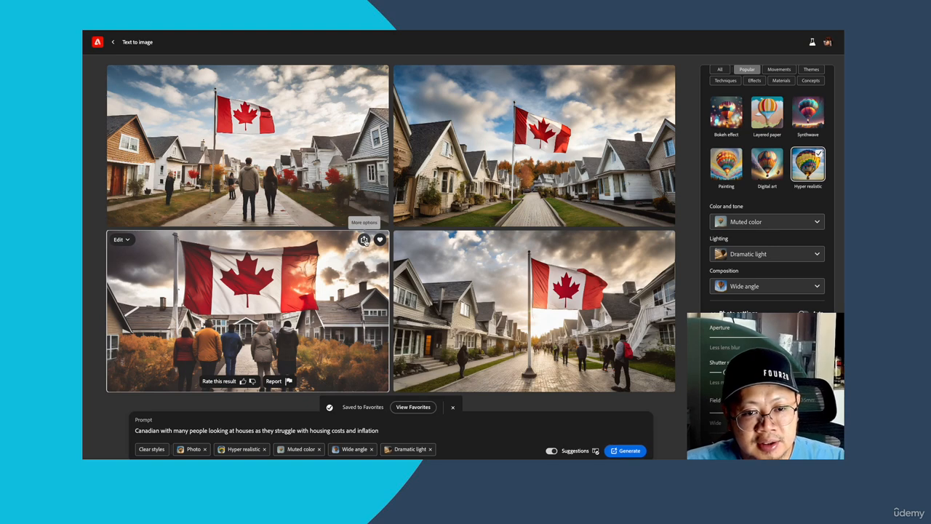
{"action": "left_click", "coordinate": [364, 240]}
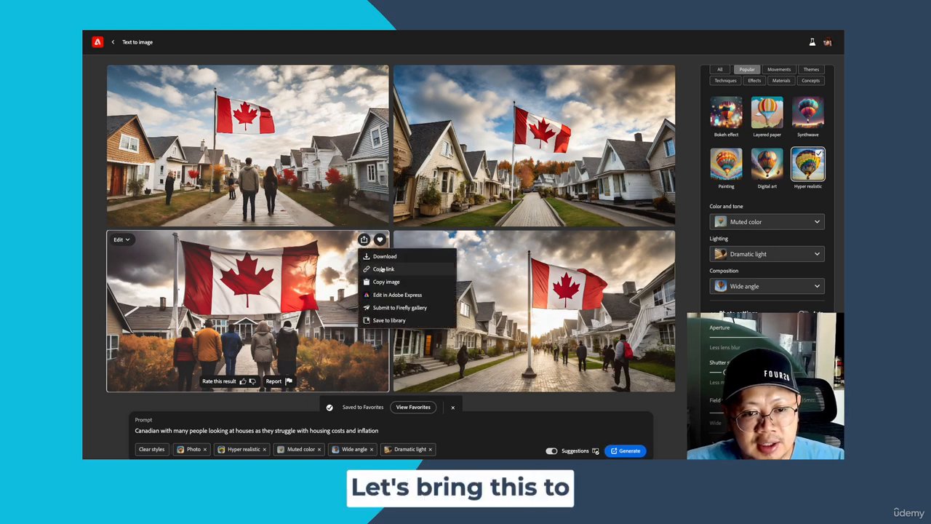
{"action": "left_click", "coordinate": [391, 295]}
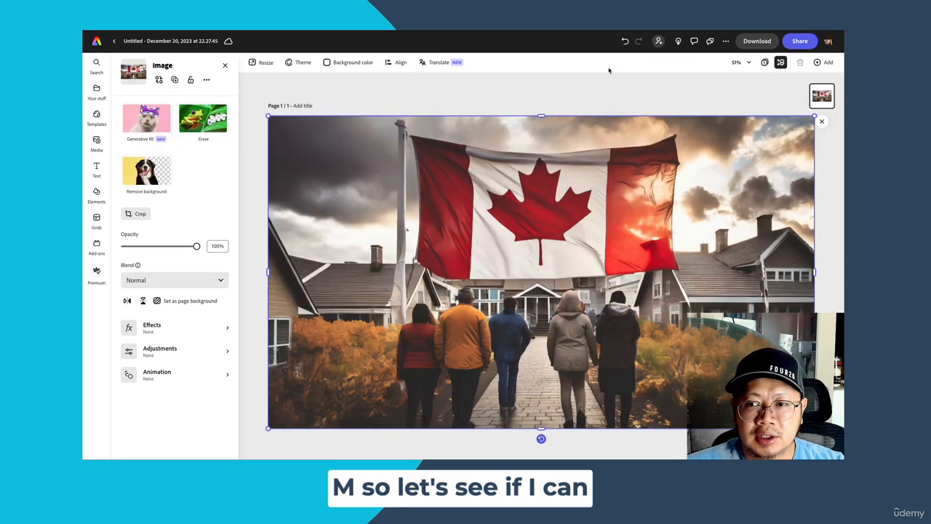
- Copy the grouped "Struggles with Inflation" and "Canada" title from the earlier thumbnail project onto the new flag image and shift it slightly down and right
{"action": "left_click", "coordinate": [610, 72]}
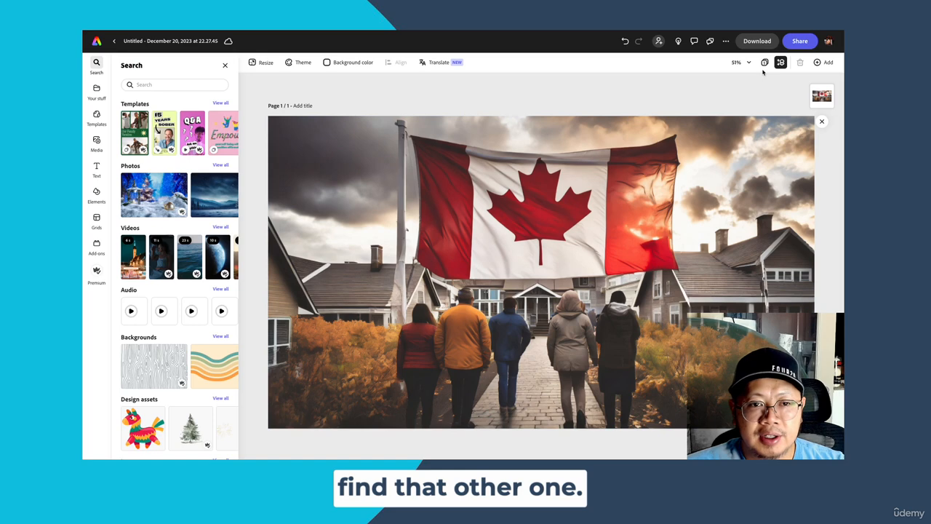
{"action": "left_click", "coordinate": [780, 63]}
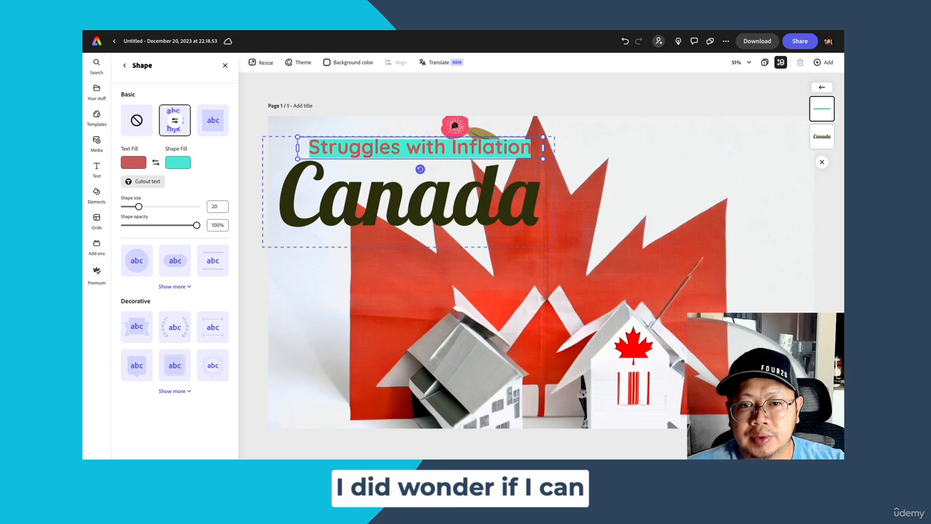
{"action": "left_click", "coordinate": [397, 131]}
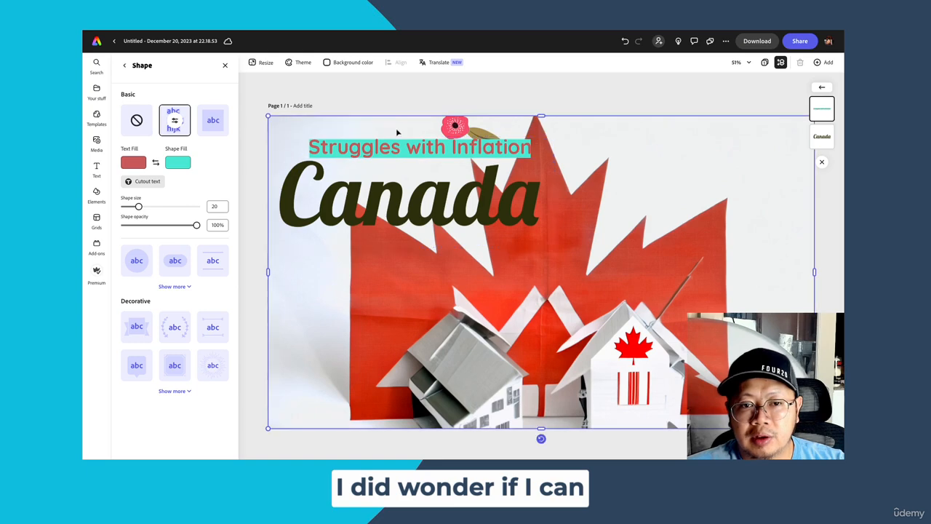
{"action": "left_click", "coordinate": [380, 191]}
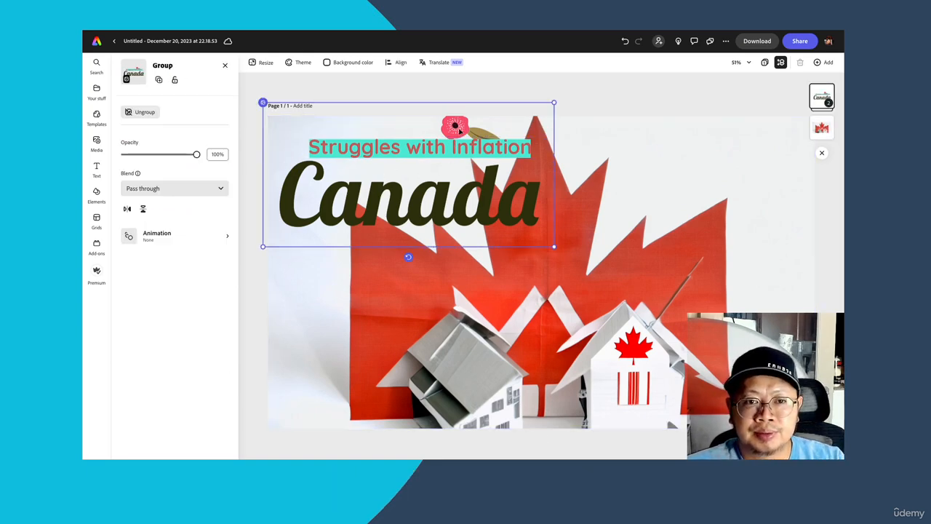
{"action": "left_click", "coordinate": [510, 129]}
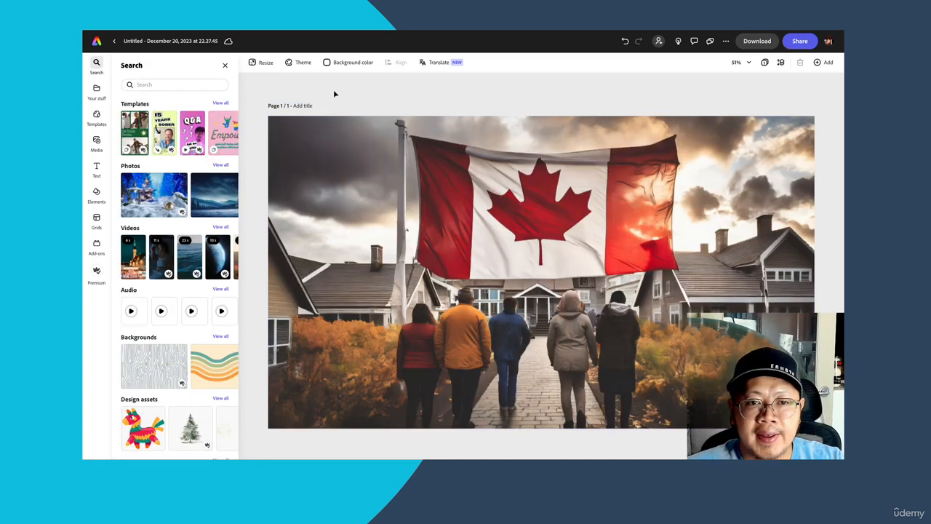
{"action": "key", "text": "ctrl+v"}
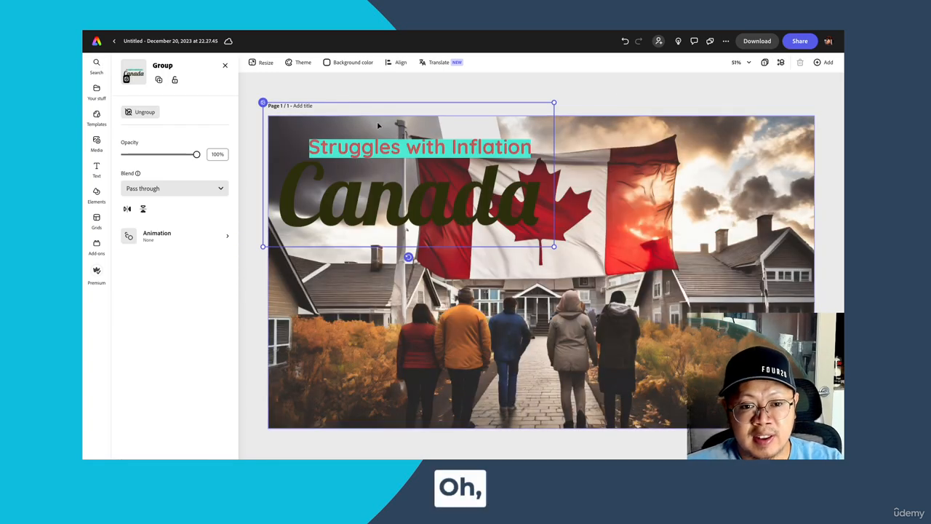
{"action": "mouse_move", "coordinate": [387, 149]}
{"action": "left_mouse_down"}
{"action": "mouse_move", "coordinate": [442, 161]}
{"action": "mouse_move", "coordinate": [396, 156]}
{"action": "left_mouse_up"}
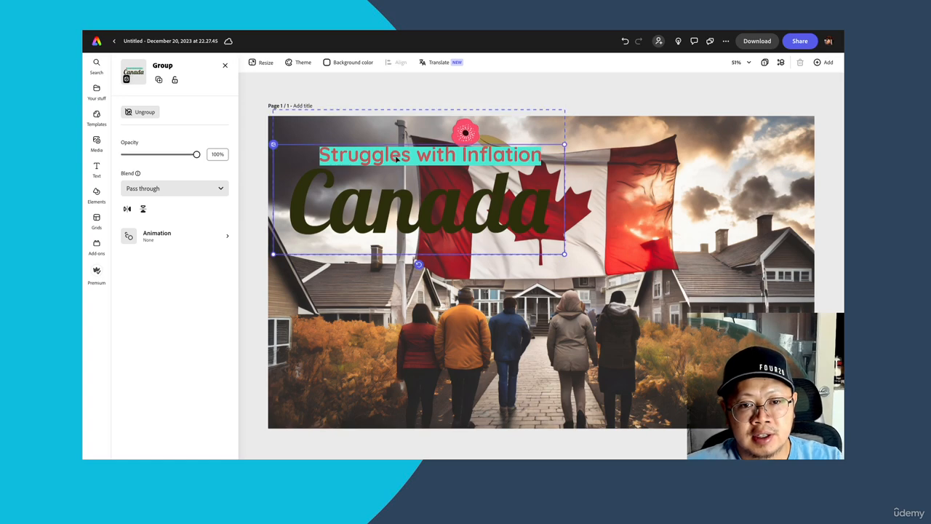
{"action": "left_click", "coordinate": [405, 157]}
{"action": "left_click", "coordinate": [645, 235]}
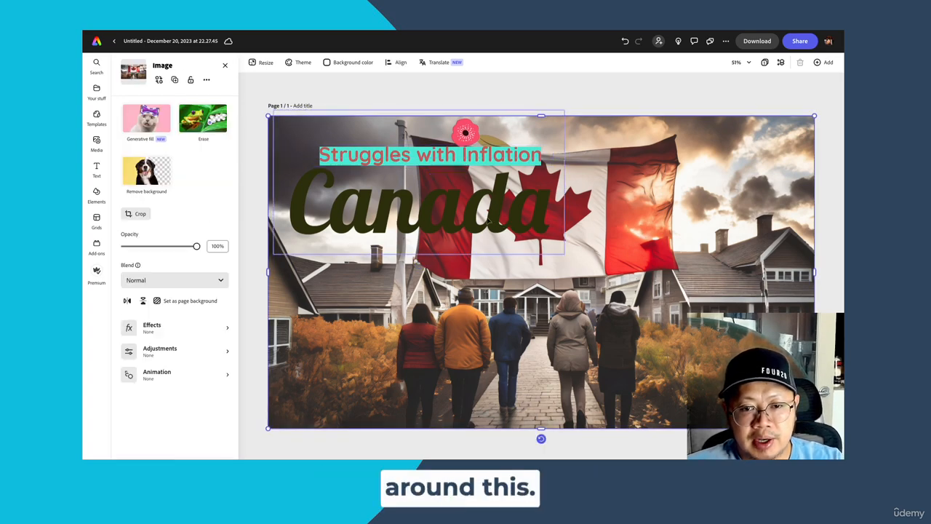
- Give the "Canada" text a background shape with a white fill and 28% shape opacity
{"action": "left_click", "coordinate": [488, 219]}
{"action": "left_click", "coordinate": [411, 200]}
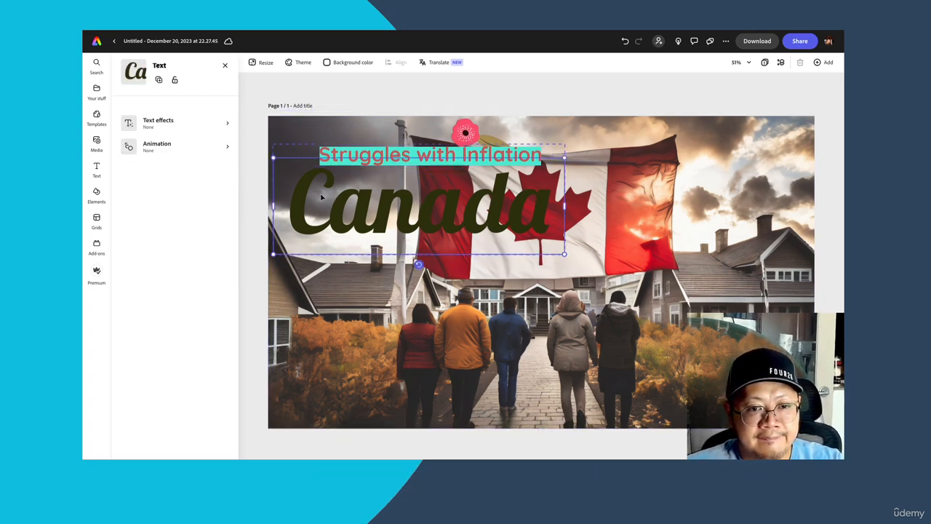
{"action": "scroll", "coordinate": [183, 281], "scroll_direction": "down", "scroll_amount": 2}
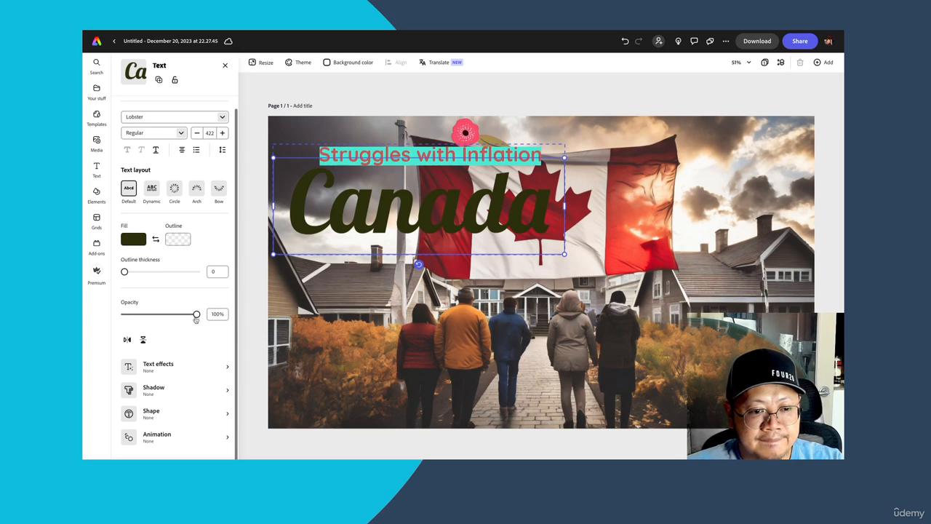
{"action": "left_click", "coordinate": [225, 412]}
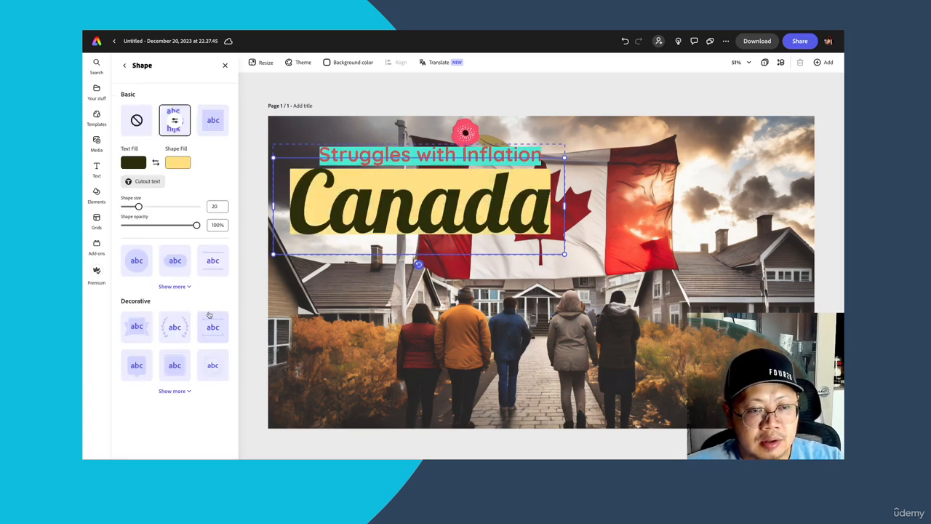
{"action": "left_click", "coordinate": [175, 166]}
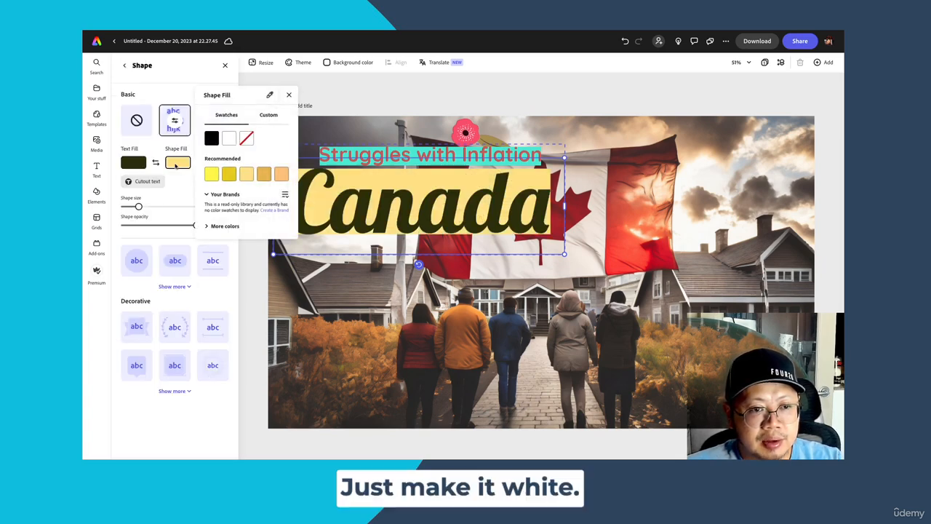
{"action": "left_click", "coordinate": [226, 141]}
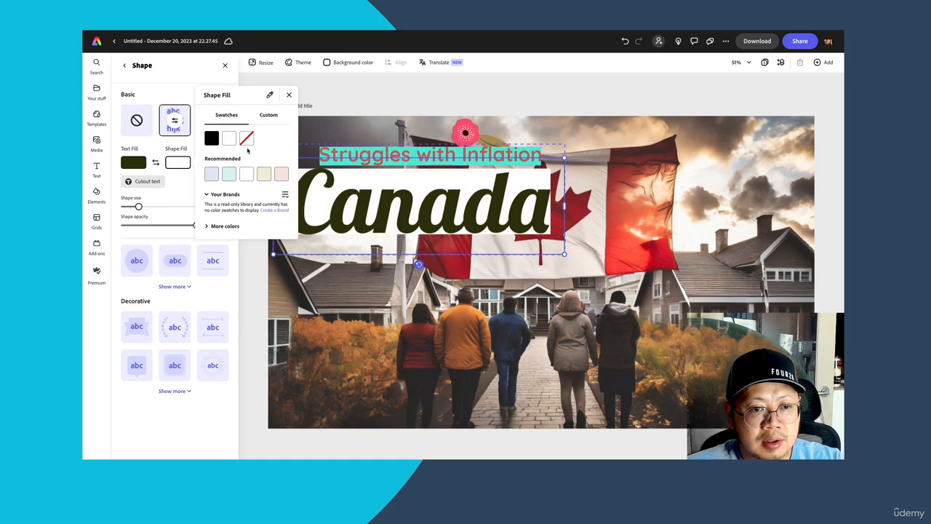
{"action": "left_click", "coordinate": [325, 110]}
{"action": "left_click_drag", "start_coordinate": [197, 225], "coordinate": [144, 226]}
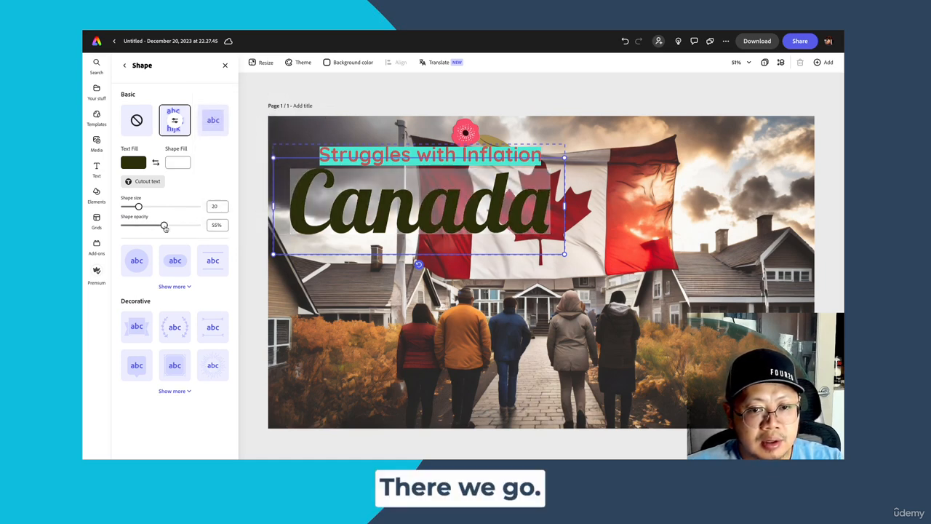
- Nudge the "Struggles with Inflation" line slightly down and right, and delete the red flower graphic above it
{"action": "left_click", "coordinate": [403, 150]}
{"action": "left_click_drag", "start_coordinate": [404, 151], "coordinate": [409, 155]}
{"action": "left_click", "coordinate": [465, 133]}
{"action": "key", "text": "Delete"}
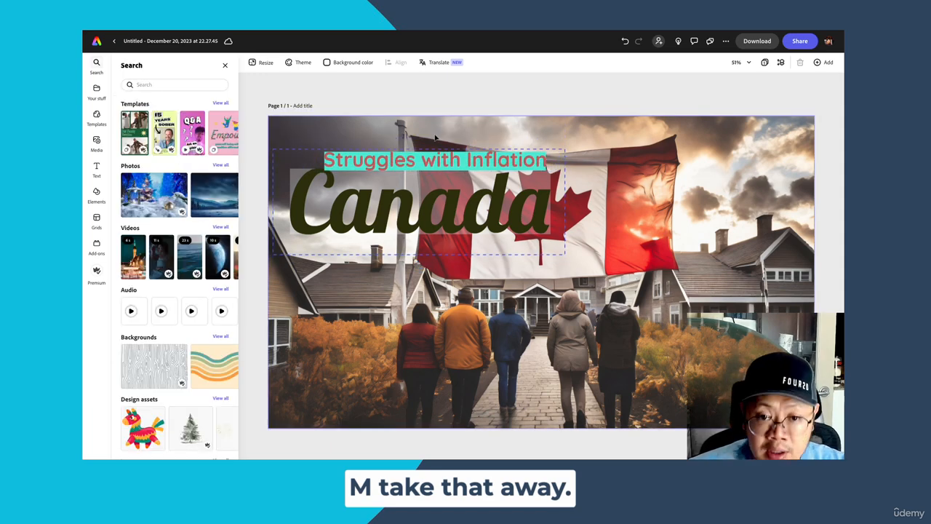
- Apply the recommended Atrament SemiBold Italic font to the "Struggles with Inflation" line
{"action": "left_click", "coordinate": [413, 159]}
{"action": "double_click", "coordinate": [413, 160]}
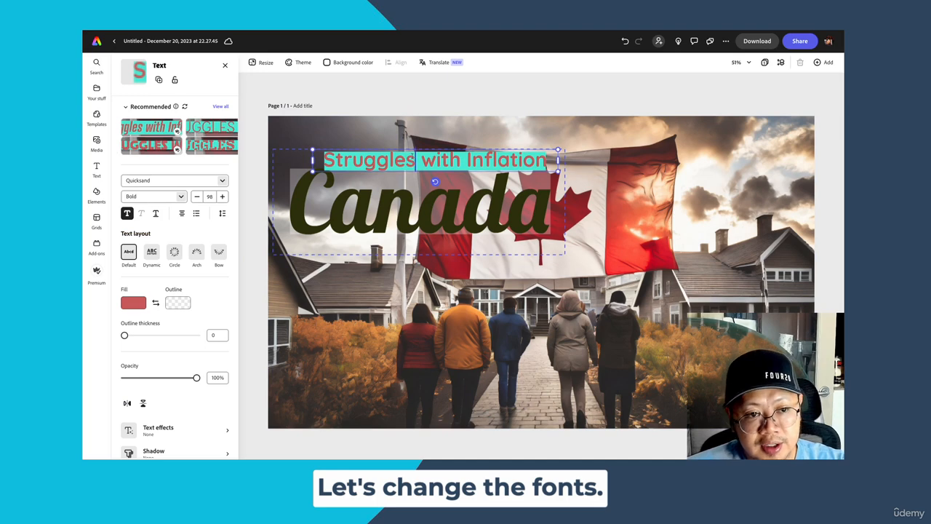
{"action": "left_click", "coordinate": [153, 128]}
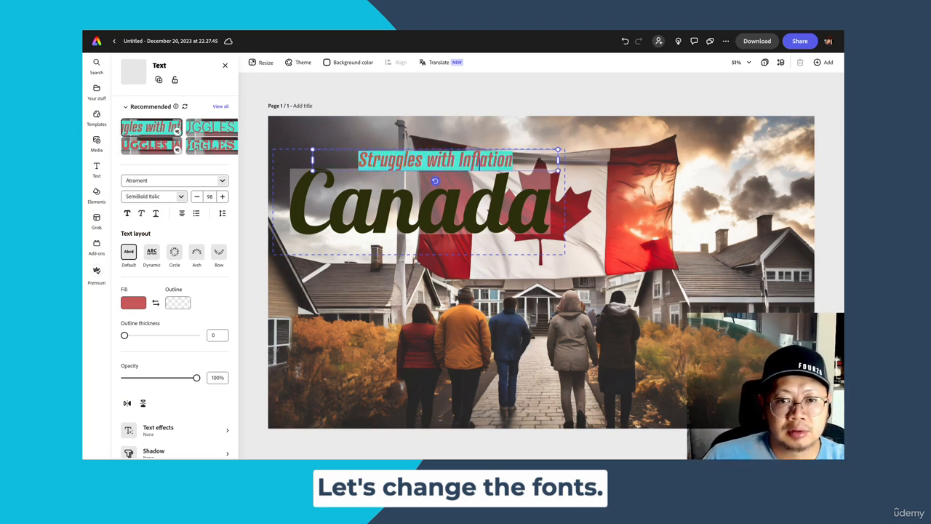
{"action": "type", "text": "&"}
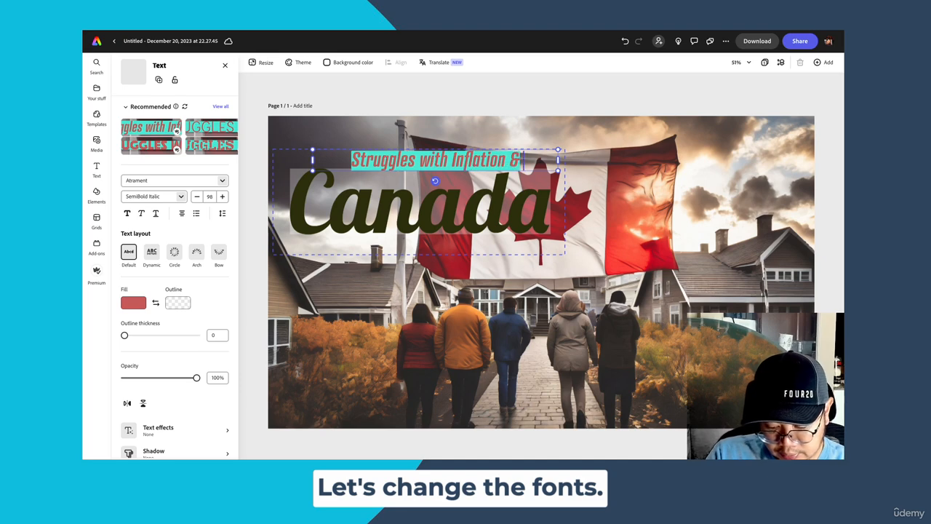
{"action": "type", "text": " Housing Costs"}
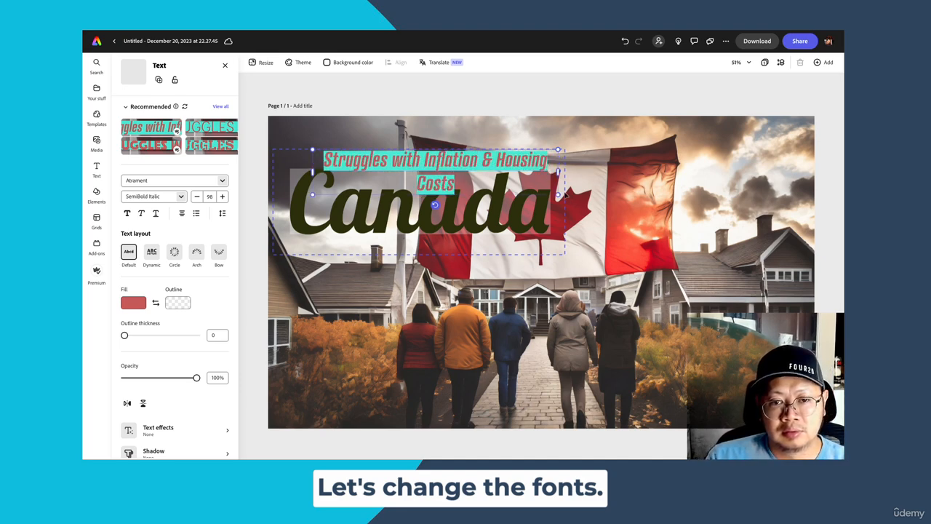
{"action": "triple_click", "coordinate": [460, 167]}
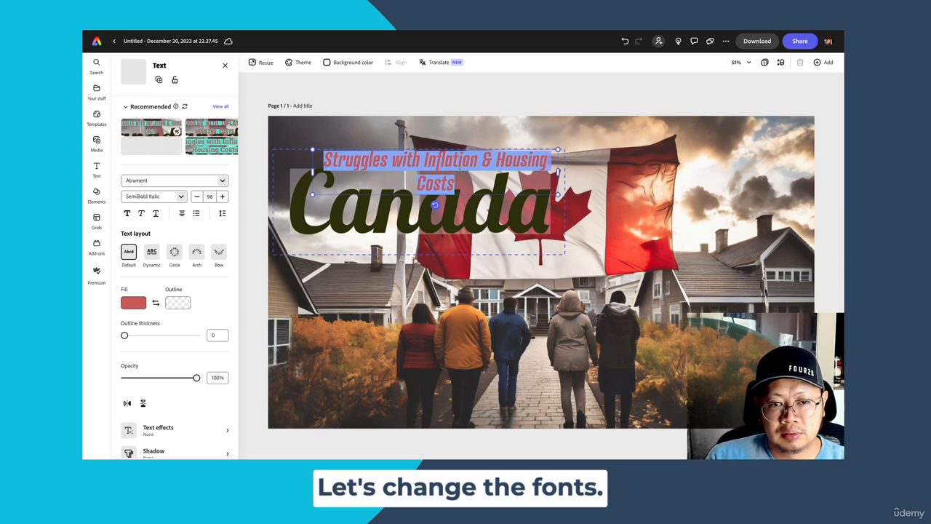
{"action": "key", "text": "BackSpace"}
{"action": "type", "text": "IS Stru"}
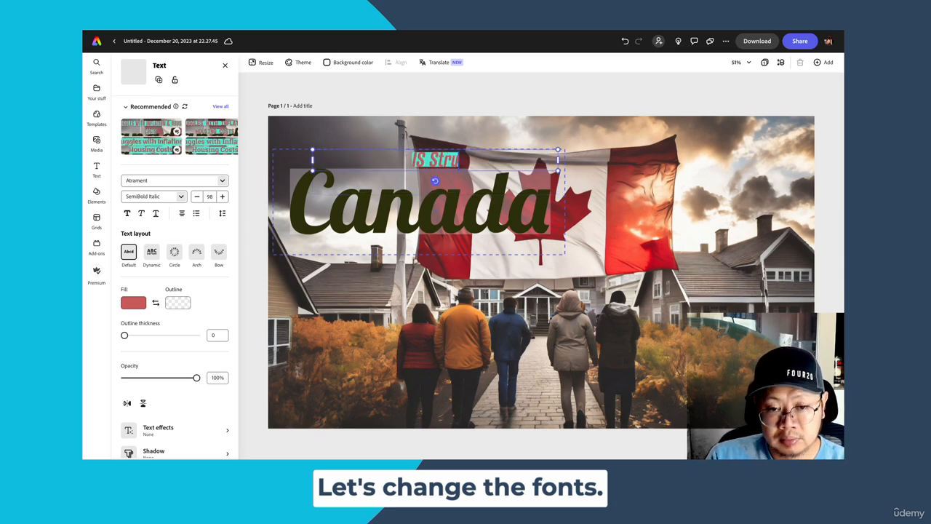
{"action": "type", "text": "gg"}
- Replace the subtitle text with "Are Struggling with Housing Costs & Inflation" and move it to the upper right of the image
{"action": "mouse_move", "coordinate": [150, 457]}
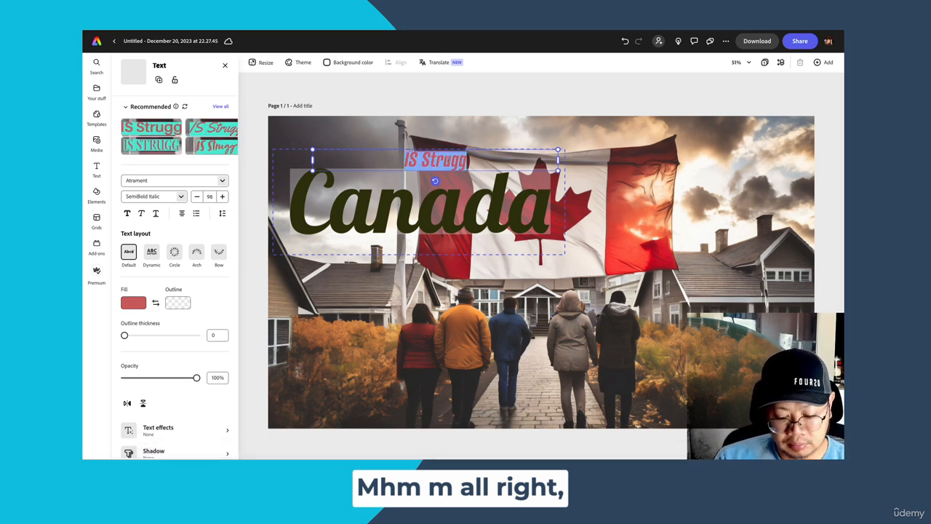
{"action": "type", "text": "Are Stru"}
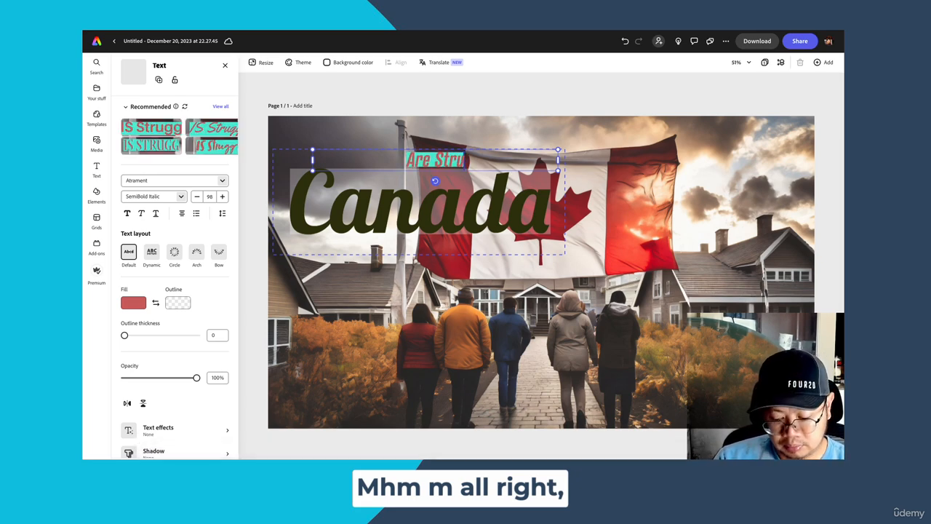
{"action": "type", "text": "ggl"}
{"action": "type", "text": "ith hou"}
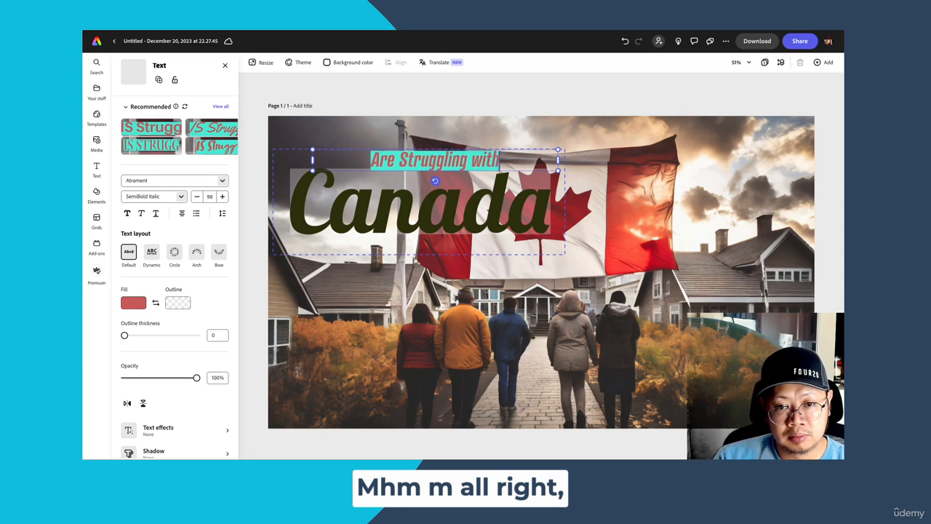
{"action": "key", "text": "BackSpace"}
{"action": "key", "text": "BackSpace"}
{"action": "key", "text": "BackSpace"}
{"action": "type", "text": "H"}
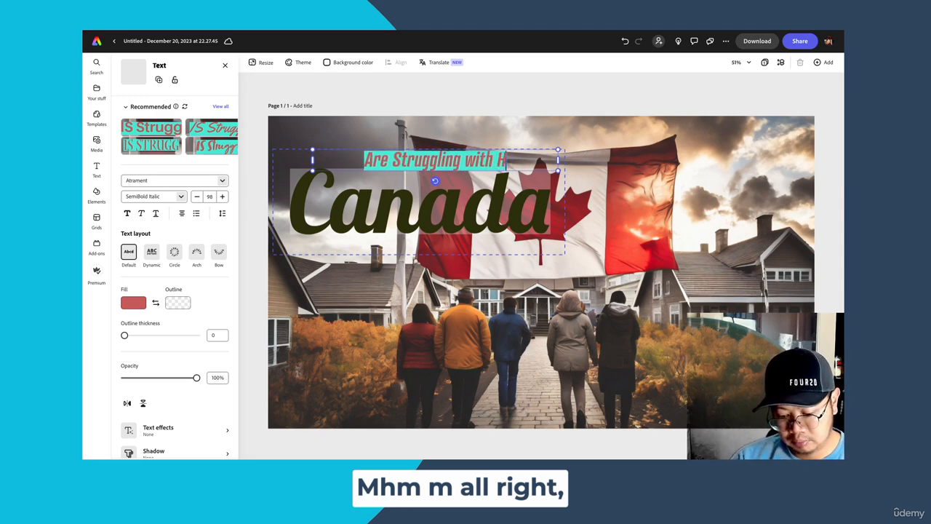
{"action": "type", "text": "ousing Costs"}
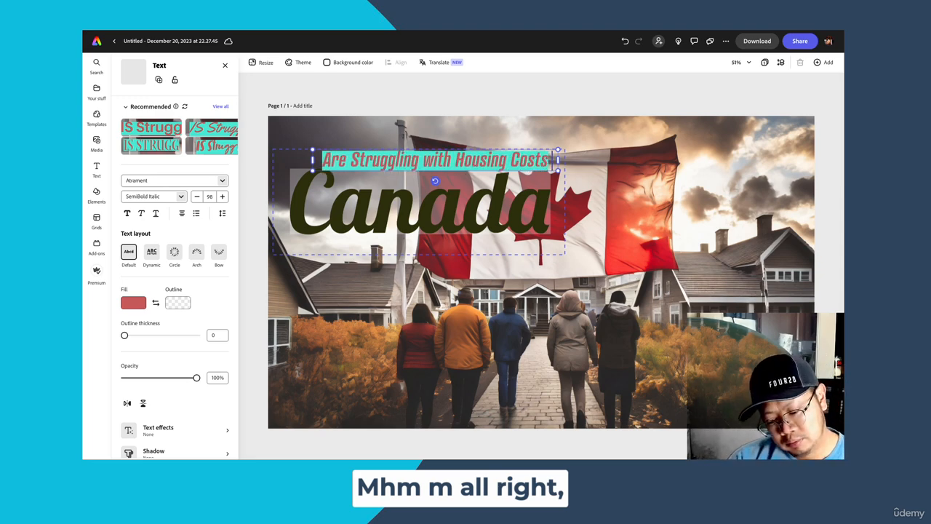
{"action": "type", "text": " & Inflation"}
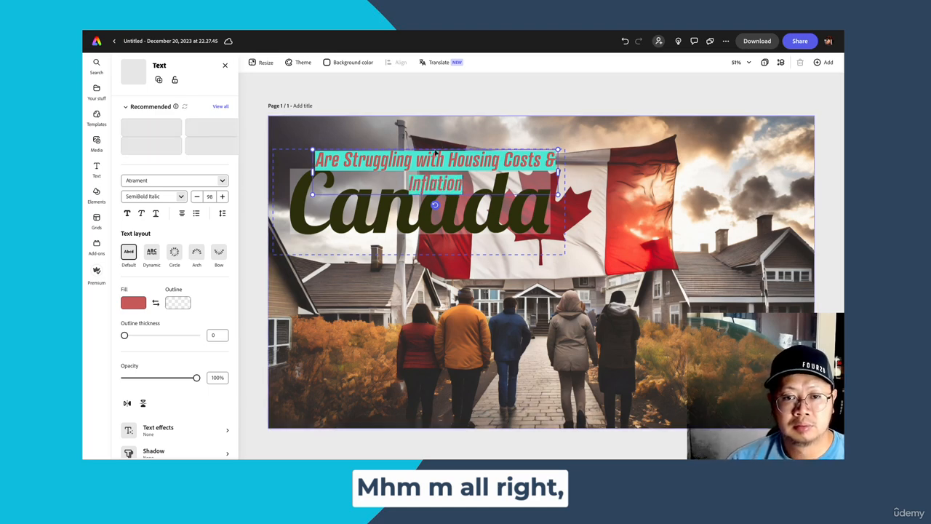
{"action": "left_click_drag", "start_coordinate": [455, 151], "coordinate": [654, 121]}
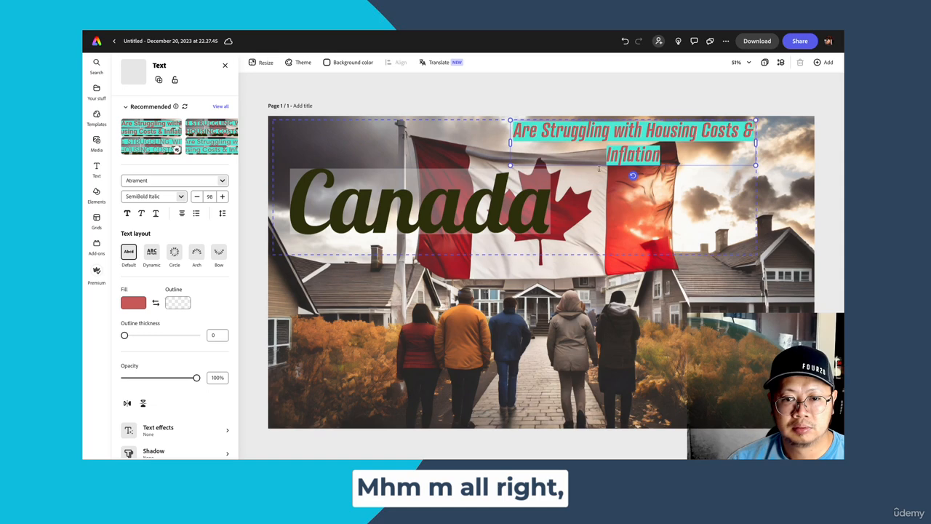
- Change the "Canada" title to "Canadians" and widen its text box so the word fits on one line
{"action": "left_click", "coordinate": [530, 209]}
{"action": "left_click", "coordinate": [531, 209]}
{"action": "key", "text": "BackSpace"}
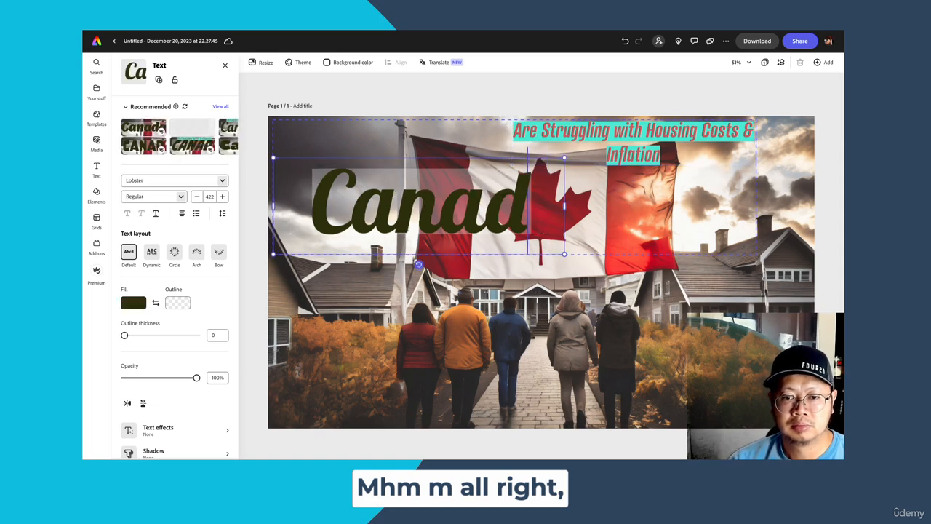
{"action": "type", "text": "ians"}
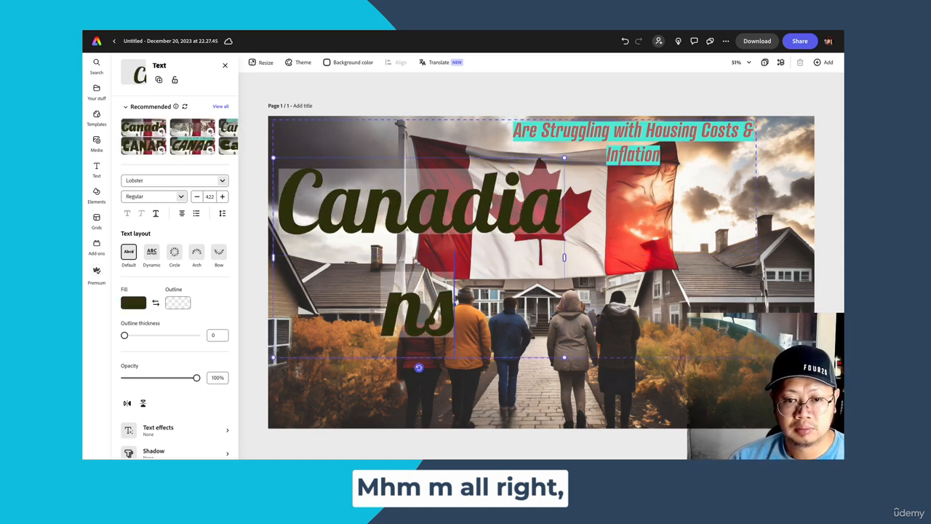
{"action": "left_click_drag", "start_coordinate": [564, 256], "coordinate": [657, 256]}
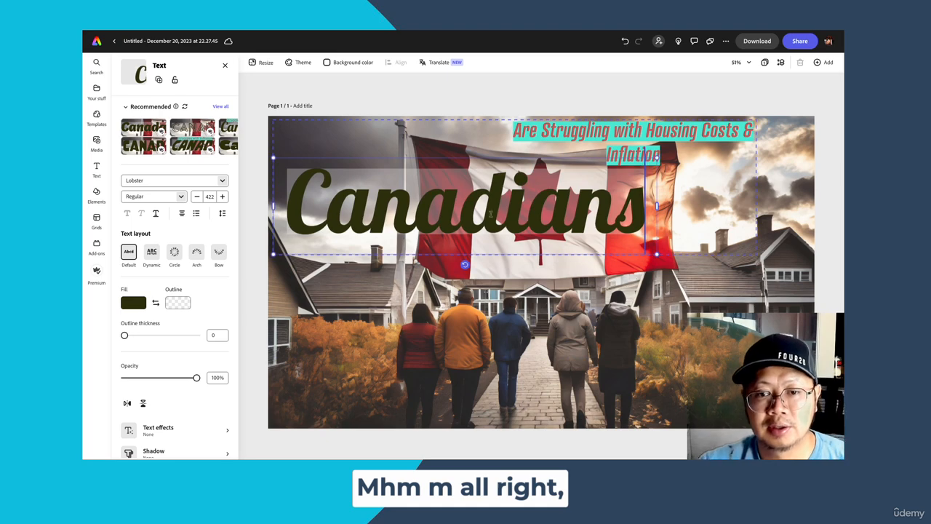
- Left-align the subtitle and place it in the image's upper-left corner, with the "Canadians" title lined up directly beneath it
{"action": "left_click", "coordinate": [549, 137]}
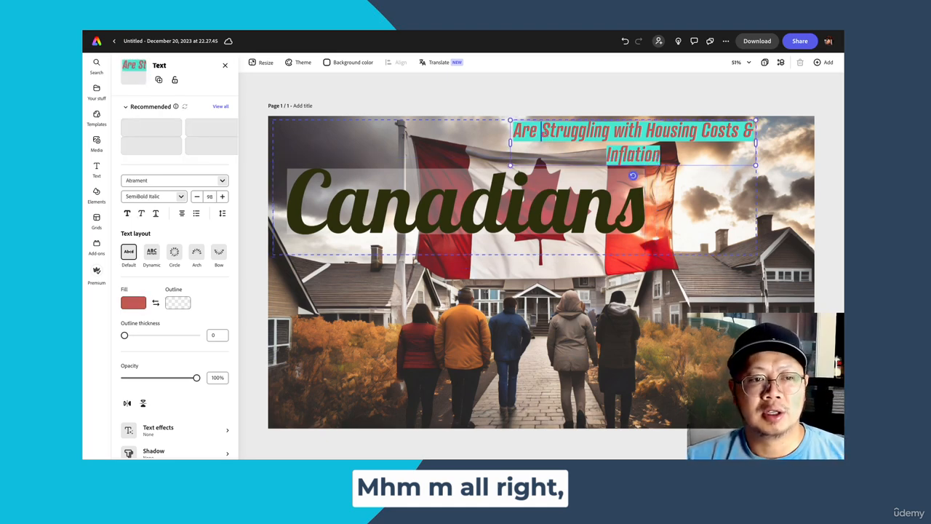
{"action": "left_click", "coordinate": [182, 213]}
{"action": "left_click", "coordinate": [166, 231]}
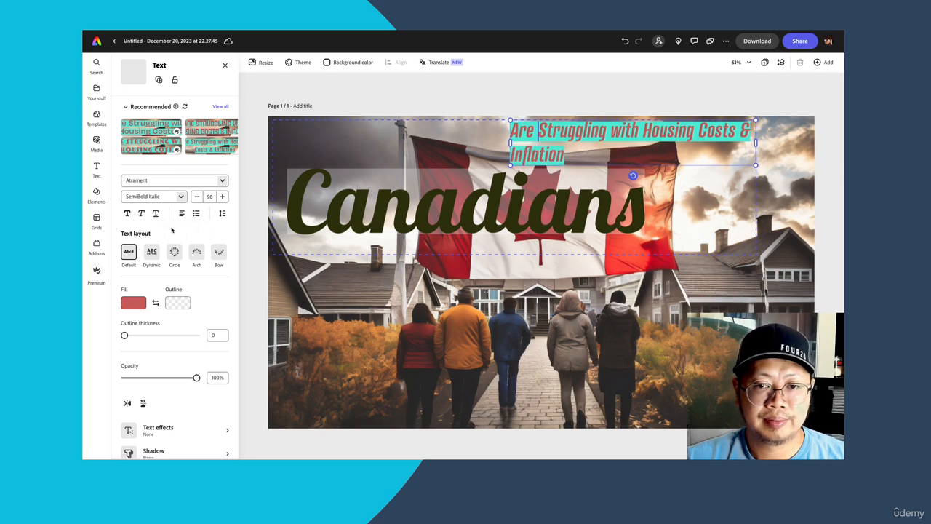
{"action": "left_click_drag", "start_coordinate": [574, 125], "coordinate": [344, 125]}
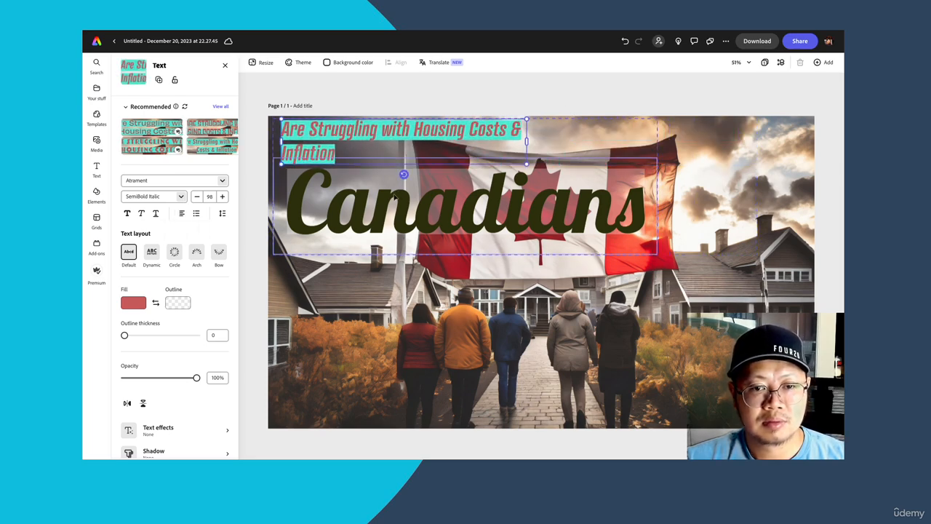
{"action": "mouse_move", "coordinate": [397, 195]}
{"action": "left_mouse_down"}
{"action": "mouse_move", "coordinate": [379, 206]}
{"action": "mouse_move", "coordinate": [386, 204]}
{"action": "left_mouse_up"}
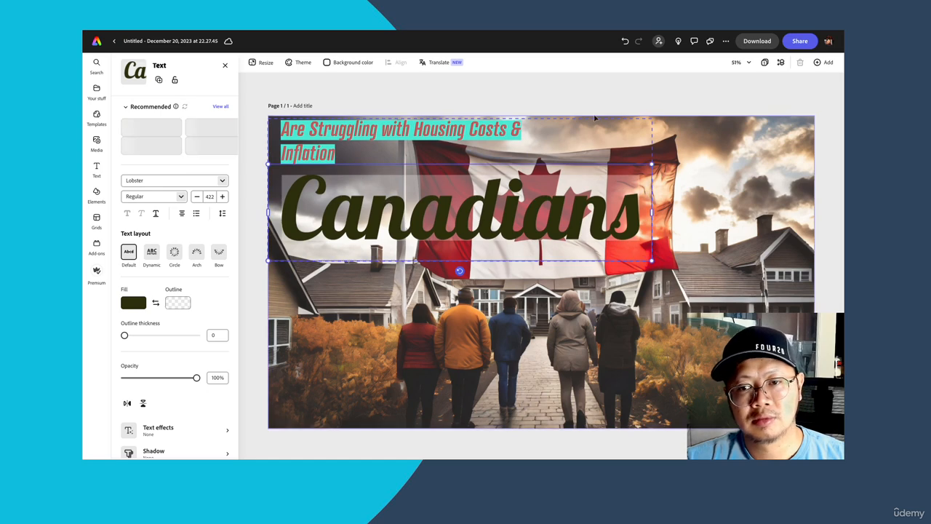
{"action": "left_click", "coordinate": [603, 92]}
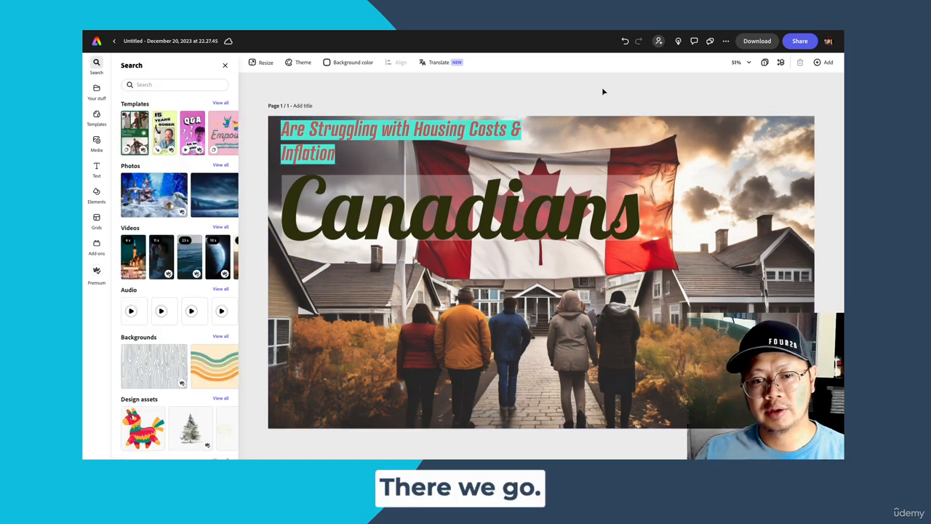
- Download the finished "Canadians" thumbnail as a PNG image
{"action": "left_click", "coordinate": [757, 42]}
{"action": "left_click", "coordinate": [740, 124]}
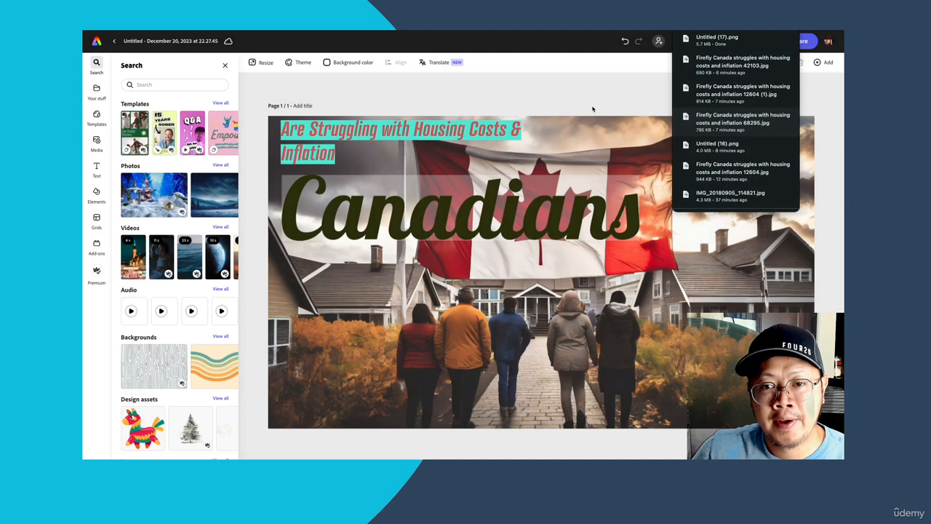
{"action": "left_click", "coordinate": [561, 96]}
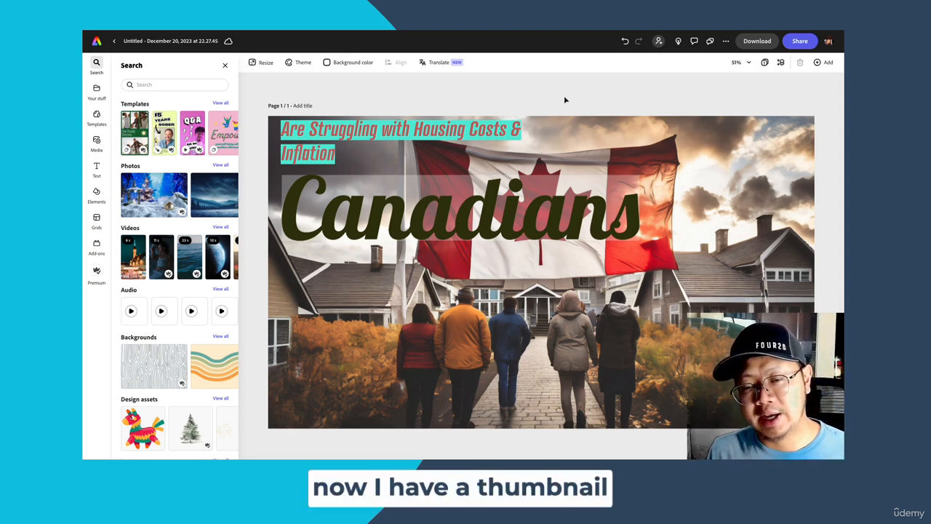
{"action": "left_click", "coordinate": [755, 41]}
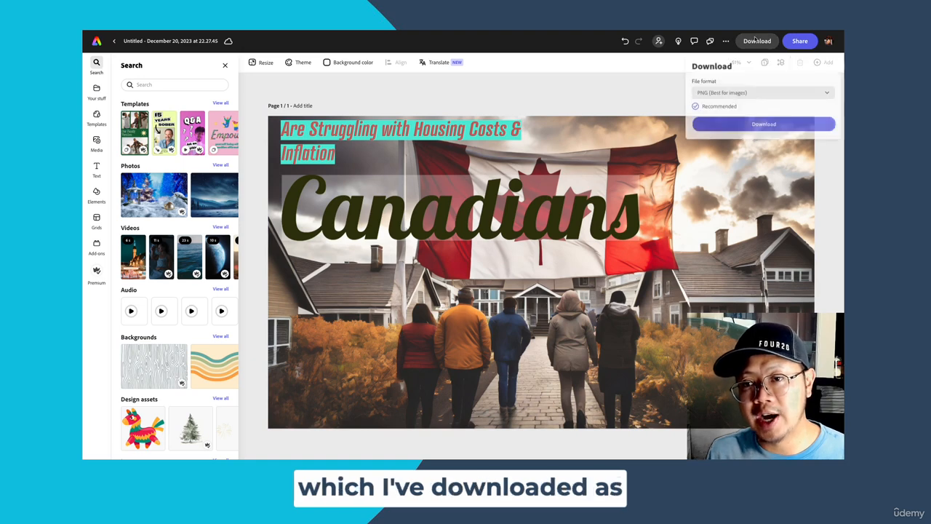
{"action": "left_click", "coordinate": [624, 88]}
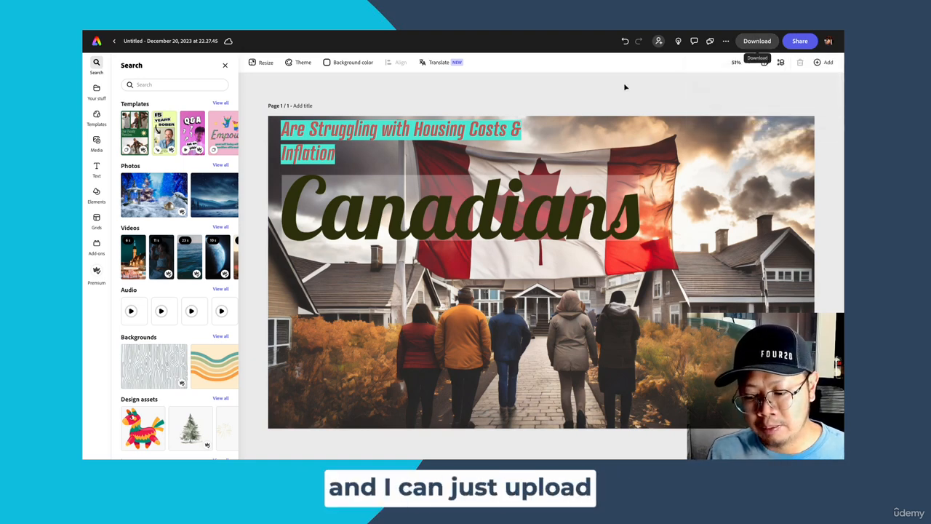